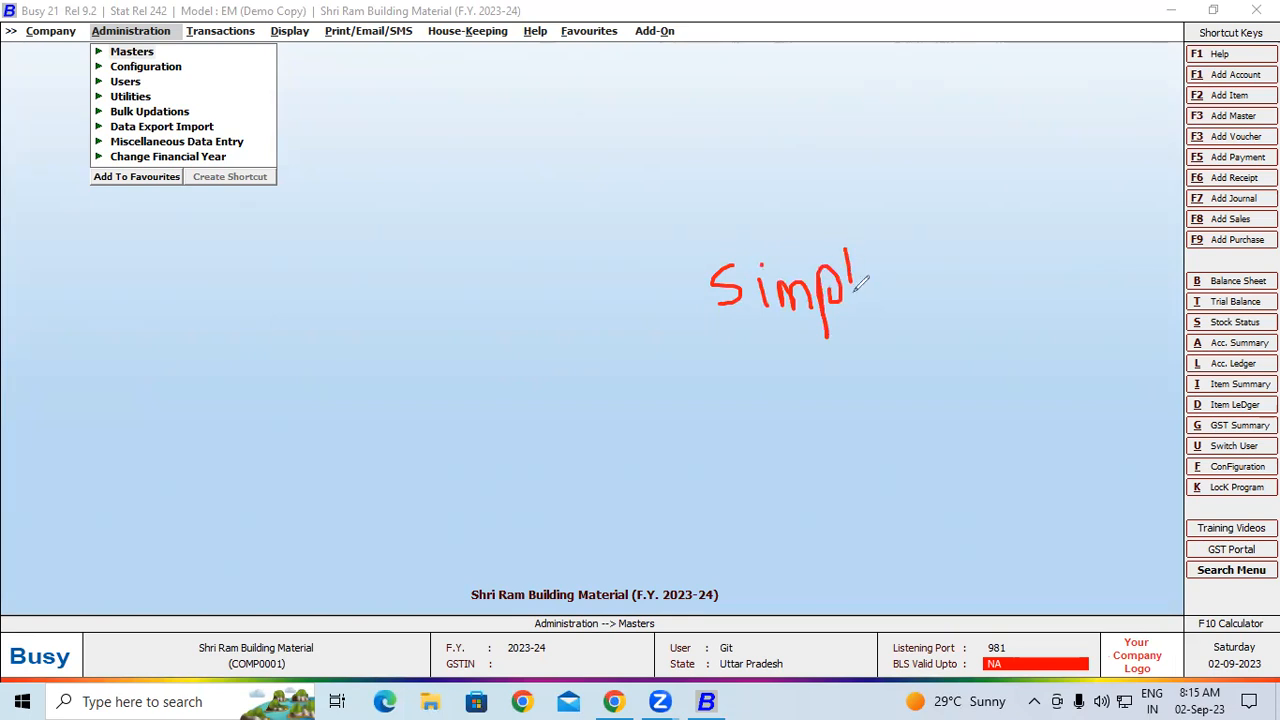
pyautogui.moveTo(728, 366); pyautogui.dragTo(928, 312)
pyautogui.click(934, 266)
pyautogui.moveTo(946, 203); pyautogui.dragTo(962, 272)
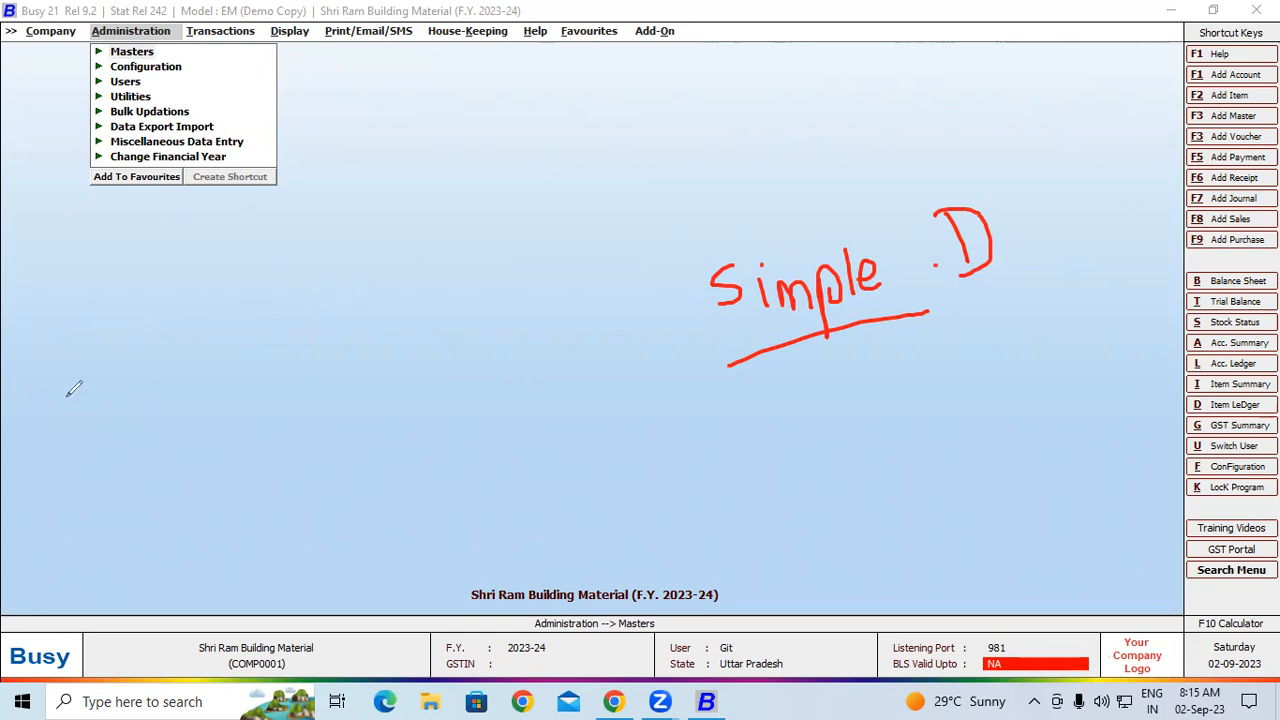
pyautogui.moveTo(145, 293); pyautogui.dragTo(240, 302)
pyautogui.moveTo(300, 240)
pyautogui.mouseDown()
pyautogui.moveTo(300, 290)
pyautogui.moveTo(329, 274)
pyautogui.moveTo(292, 300)
pyautogui.mouseUp()
pyautogui.moveTo(354, 256)
pyautogui.mouseDown()
pyautogui.moveTo(362, 266)
pyautogui.moveTo(408, 230)
pyautogui.moveTo(430, 288)
pyautogui.mouseUp()
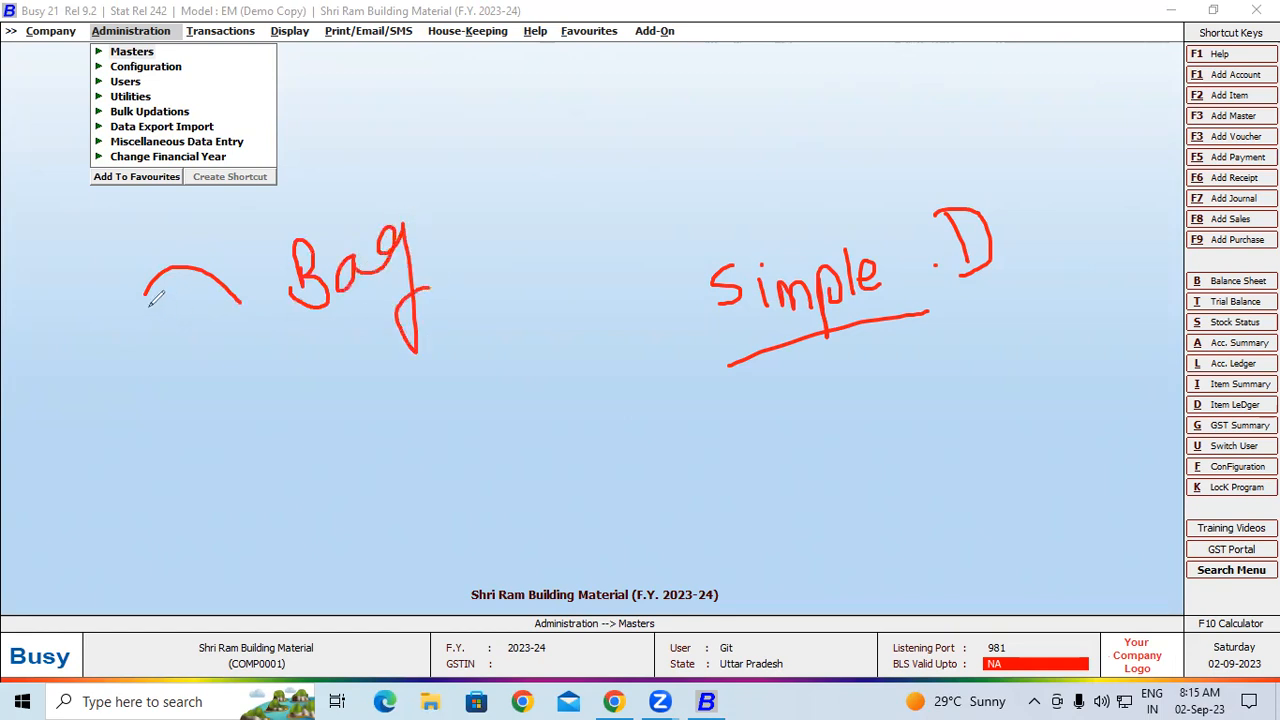
pyautogui.moveTo(145, 293)
pyautogui.mouseDown()
pyautogui.moveTo(257, 390)
pyautogui.moveTo(250, 418)
pyautogui.moveTo(275, 438)
pyautogui.moveTo(280, 405)
pyautogui.moveTo(340, 446)
pyautogui.mouseUp()
pyautogui.moveTo(340, 402)
pyautogui.mouseDown()
pyautogui.moveTo(365, 425)
pyautogui.moveTo(345, 445)
pyautogui.mouseUp()
pyautogui.moveTo(415, 405)
pyautogui.mouseDown()
pyautogui.moveTo(449, 376)
pyautogui.moveTo(468, 424)
pyautogui.moveTo(492, 418)
pyautogui.mouseUp()
pyautogui.moveTo(416, 372)
pyautogui.mouseDown()
pyautogui.moveTo(470, 390)
pyautogui.moveTo(341, 473)
pyautogui.moveTo(517, 400)
pyautogui.moveTo(470, 380)
pyautogui.moveTo(532, 329)
pyautogui.mouseUp()
pyautogui.moveTo(541, 288)
pyautogui.mouseDown()
pyautogui.moveTo(572, 318)
pyautogui.moveTo(567, 296)
pyautogui.mouseUp()
pyautogui.moveTo(568, 312)
pyautogui.mouseDown()
pyautogui.moveTo(572, 294)
pyautogui.moveTo(628, 300)
pyautogui.moveTo(644, 286)
pyautogui.mouseUp()
pyautogui.moveTo(616, 342)
pyautogui.mouseDown()
pyautogui.moveTo(586, 368)
pyautogui.moveTo(614, 370)
pyautogui.mouseUp()
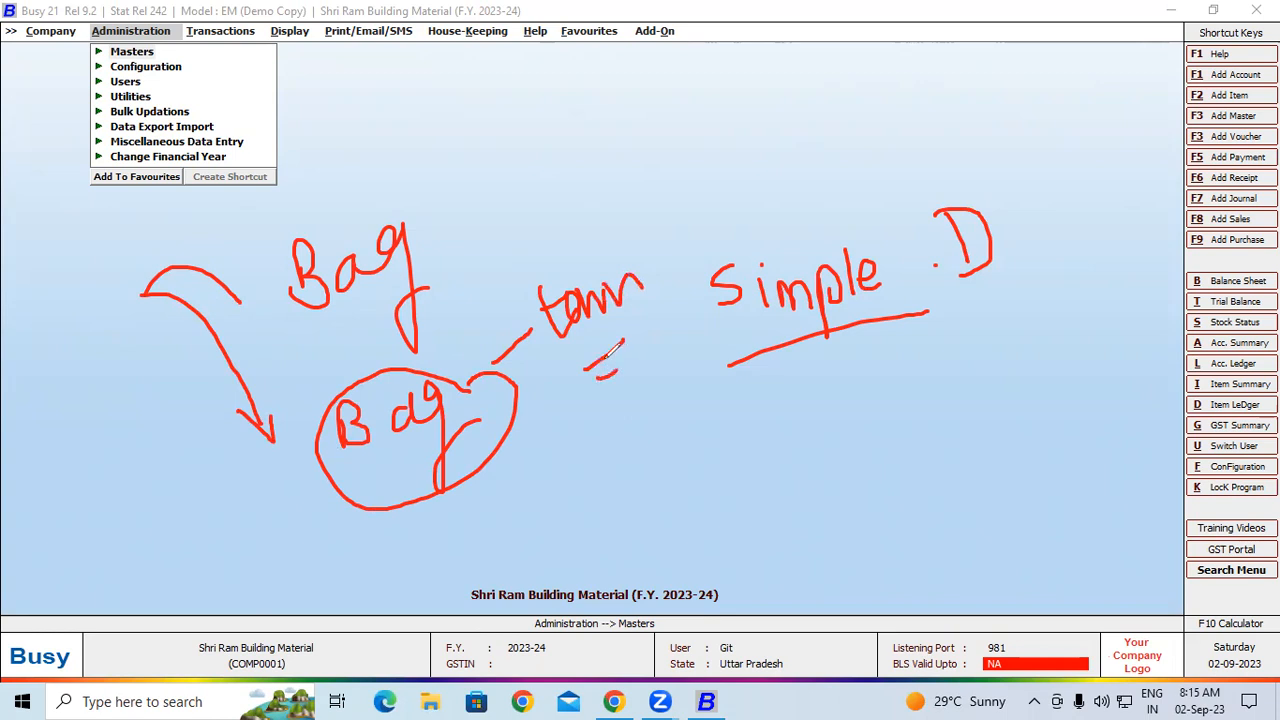
pyautogui.moveTo(732, 516)
pyautogui.mouseDown()
pyautogui.moveTo(766, 518)
pyautogui.moveTo(790, 484)
pyautogui.mouseUp()
pyautogui.moveTo(784, 438)
pyautogui.mouseDown()
pyautogui.moveTo(790, 506)
pyautogui.moveTo(800, 446)
pyautogui.moveTo(881, 442)
pyautogui.moveTo(926, 400)
pyautogui.moveTo(950, 420)
pyautogui.moveTo(964, 384)
pyautogui.moveTo(980, 390)
pyautogui.mouseUp()
pyautogui.moveTo(987, 14)
pyautogui.mouseDown()
pyautogui.moveTo(992, 62)
pyautogui.moveTo(1024, 66)
pyautogui.moveTo(1038, 31)
pyautogui.moveTo(1120, 44)
pyautogui.moveTo(1175, 35)
pyautogui.moveTo(1208, 8)
pyautogui.moveTo(1220, 24)
pyautogui.moveTo(1192, 50)
pyautogui.mouseUp()
pyautogui.moveTo(997, 150)
pyautogui.mouseDown()
pyautogui.moveTo(1020, 186)
pyautogui.moveTo(1030, 162)
pyautogui.moveTo(1150, 140)
pyautogui.moveTo(1274, 70)
pyautogui.mouseUp()
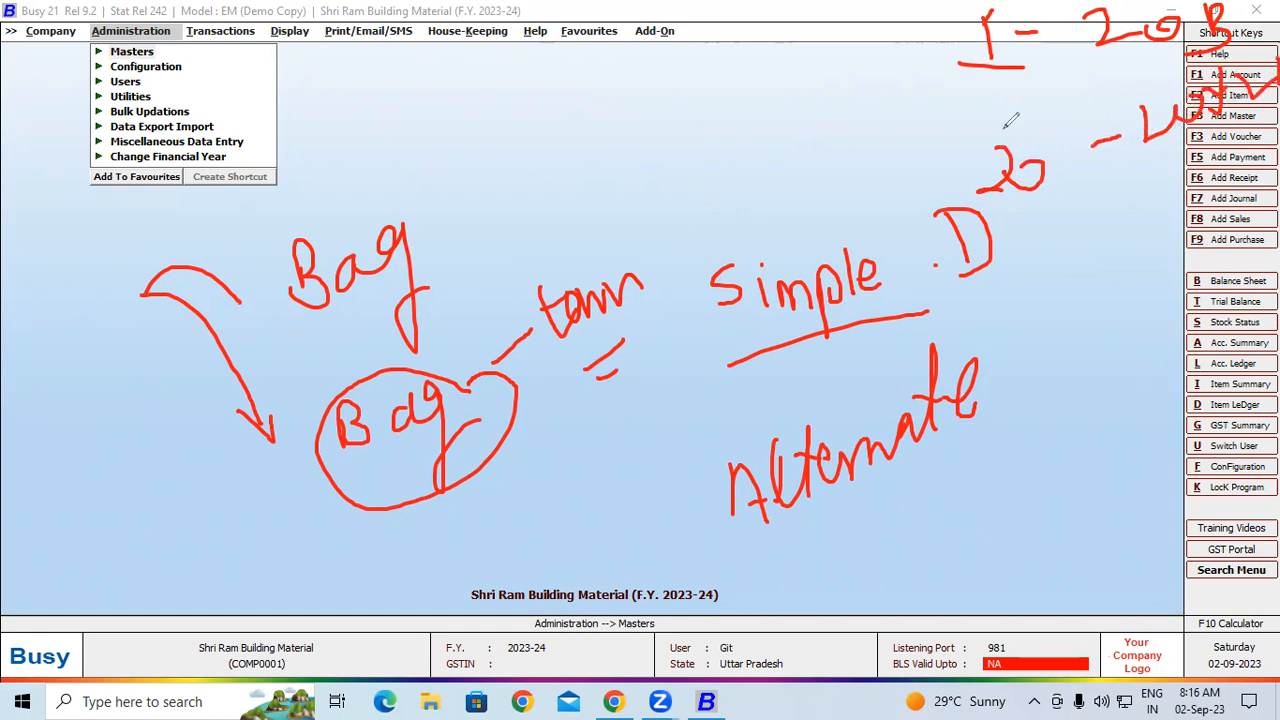
pyautogui.press('Escape')
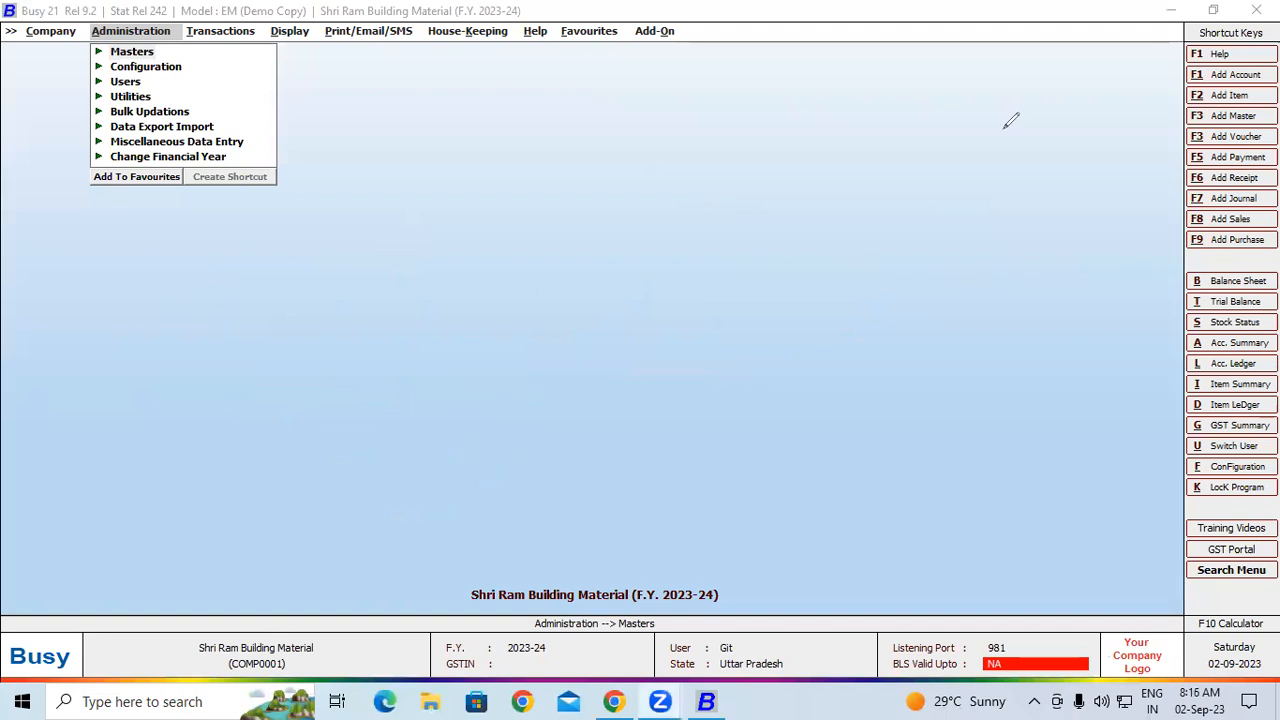
# Enable Alternate Unit of Items in the Inventory features, accept its default options, and leave the configuration
pyautogui.click(143, 68)
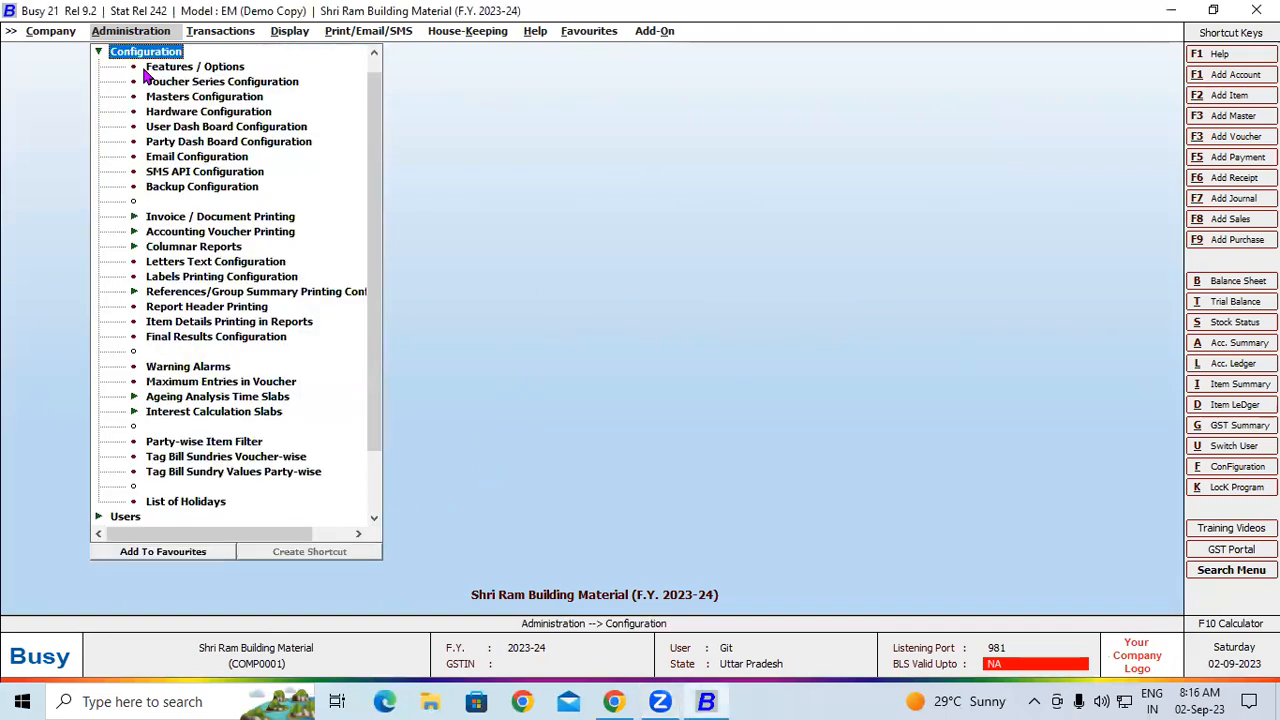
pyautogui.click(182, 72)
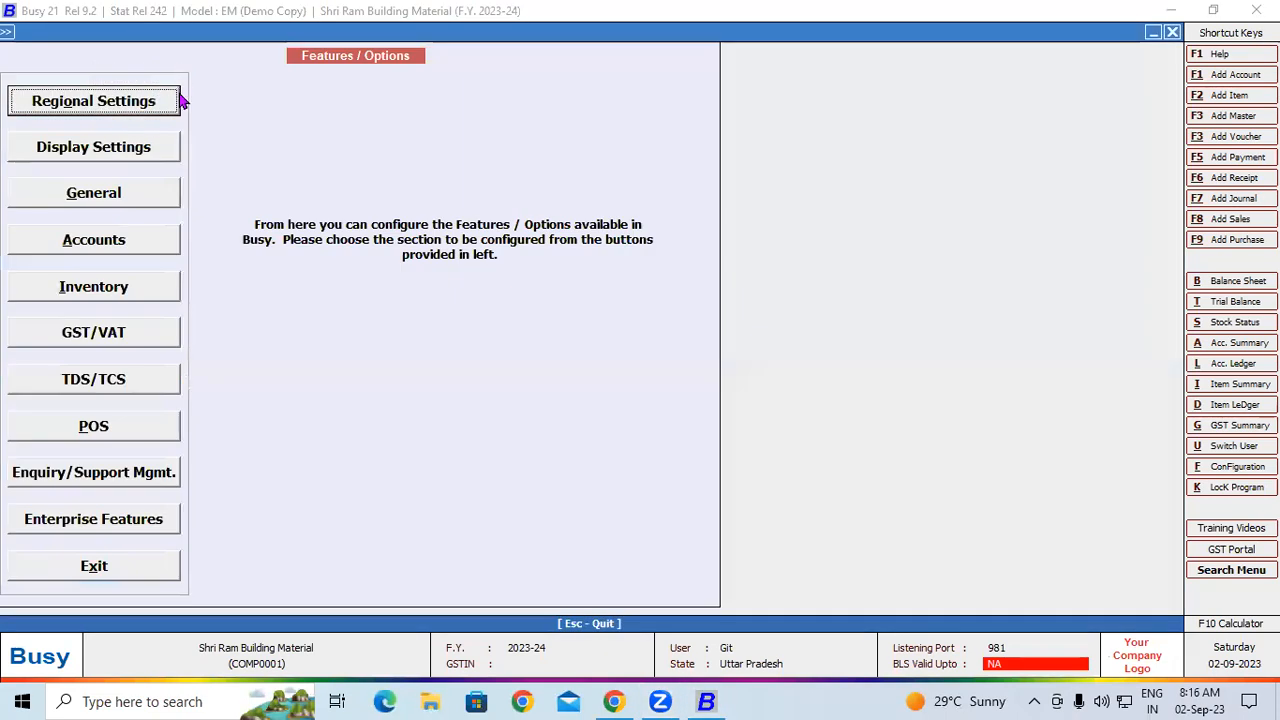
pyautogui.click(104, 300)
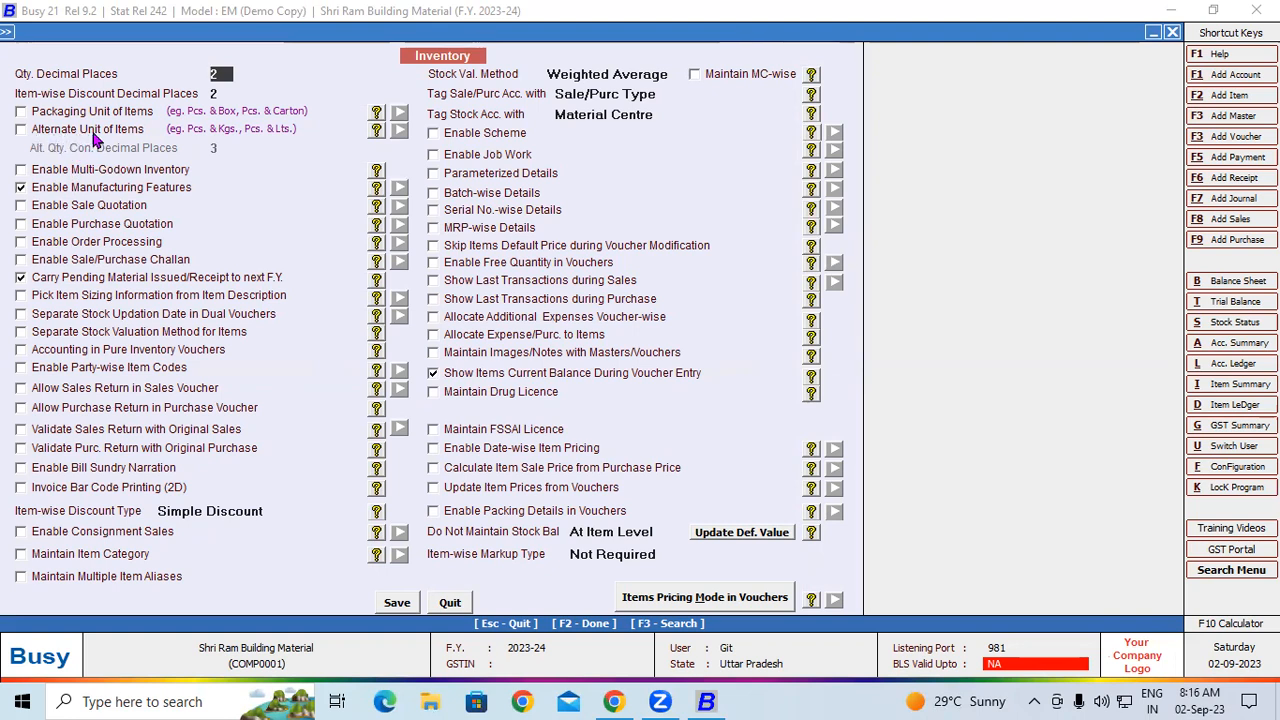
pyautogui.click(21, 130)
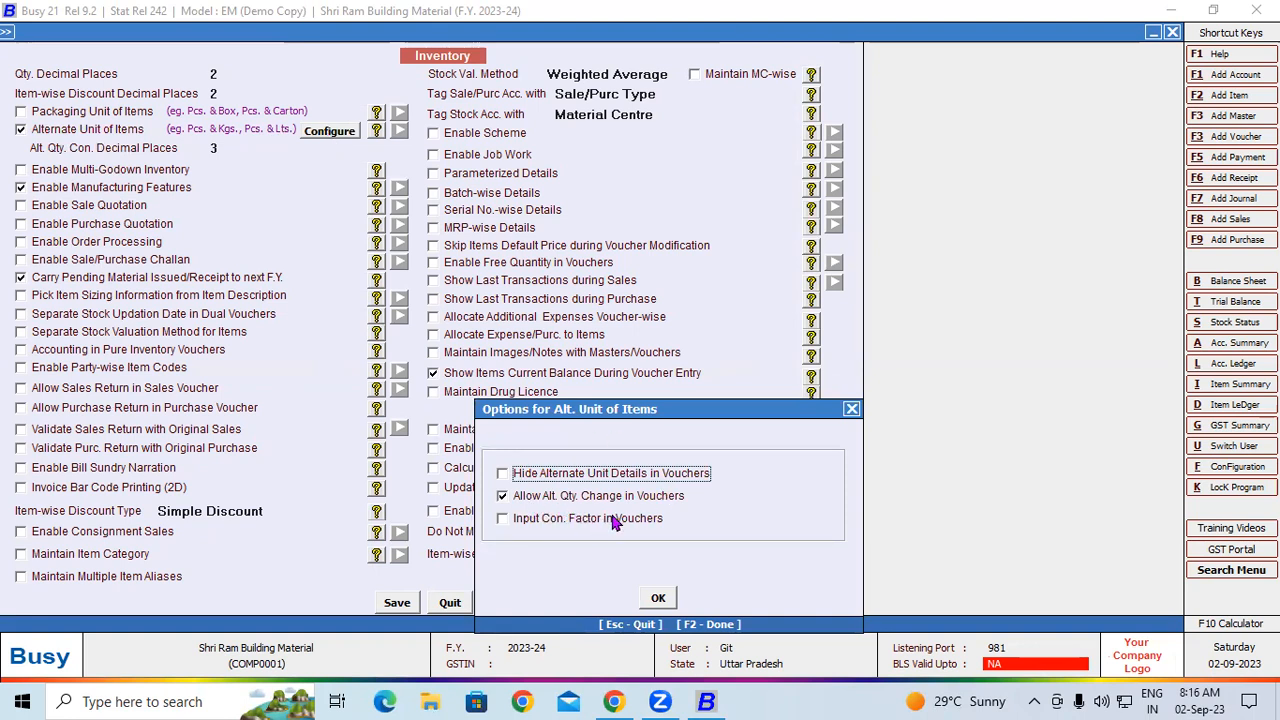
pyautogui.click(660, 598)
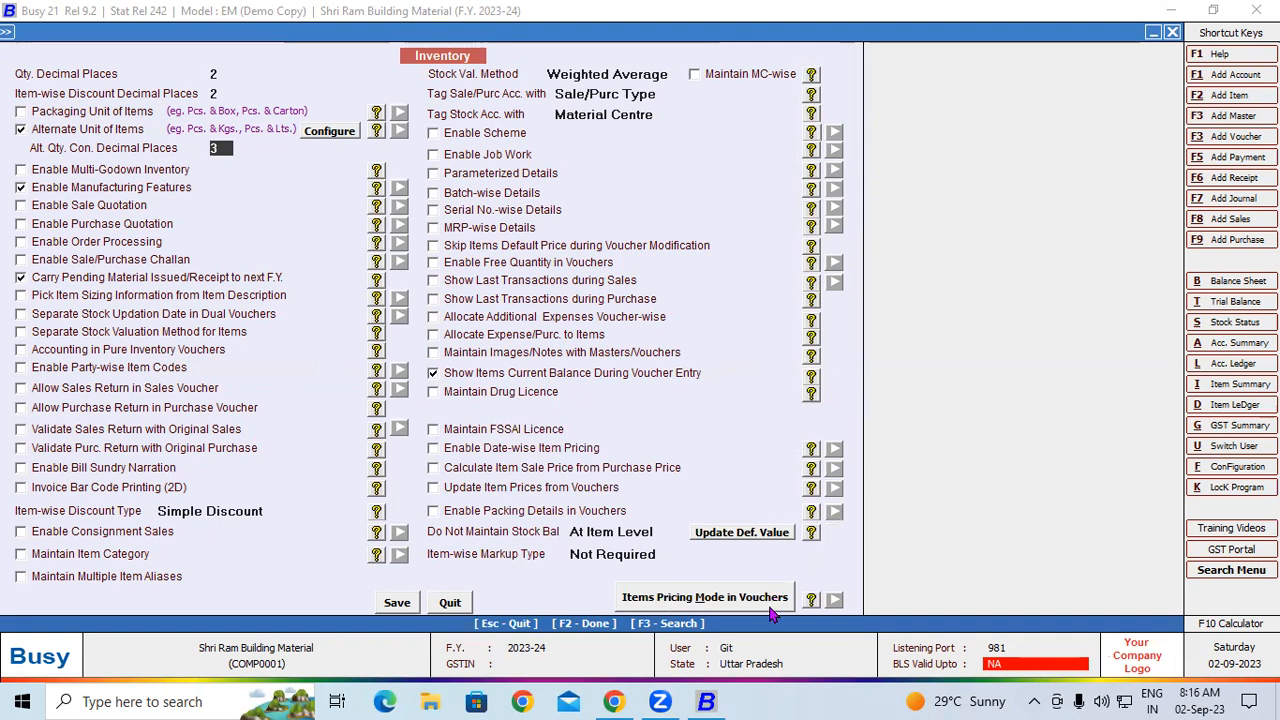
pyautogui.press('Escape')
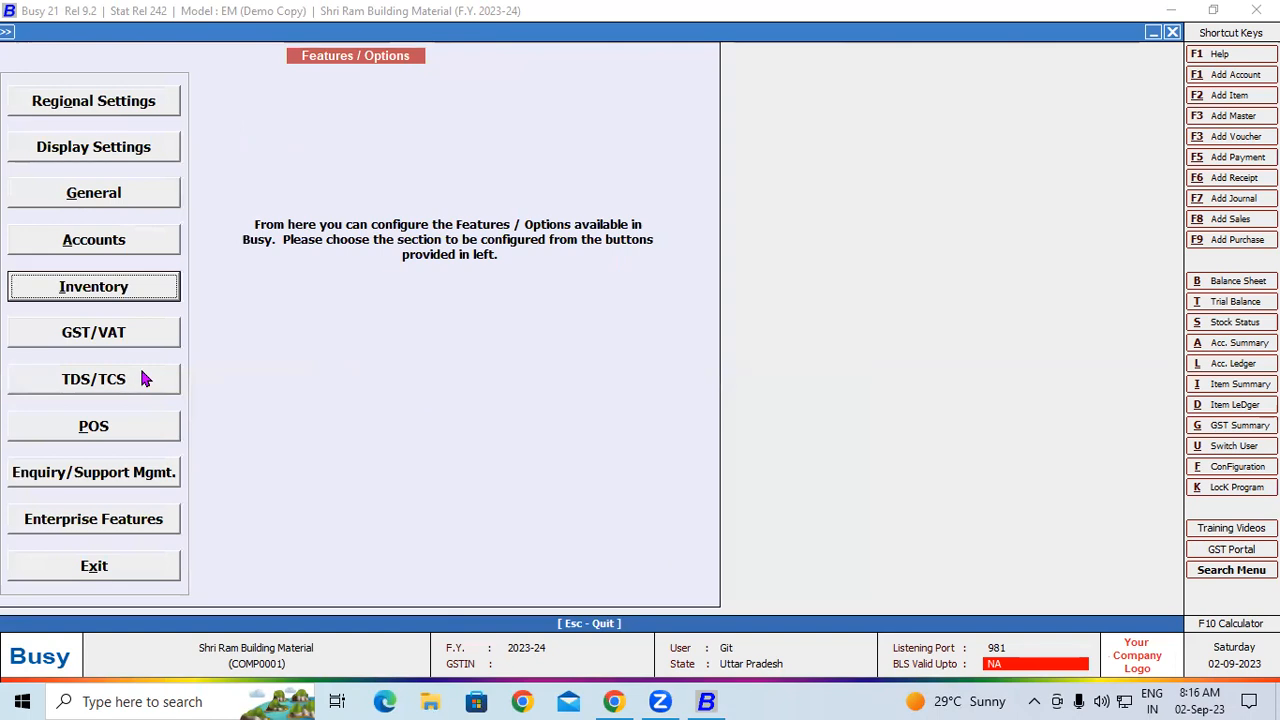
pyautogui.press('Escape')
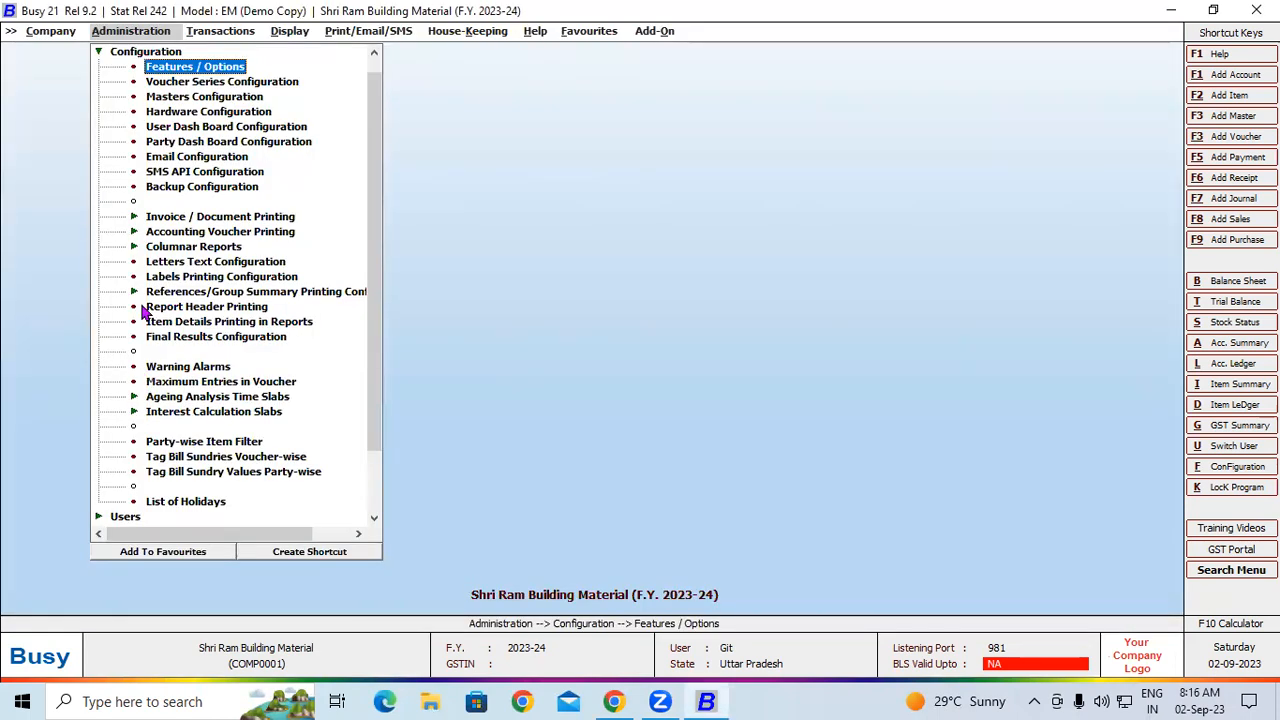
# Review the Bags unit master in the unit records, then close it
pyautogui.click(138, 54)
pyautogui.click(137, 55)
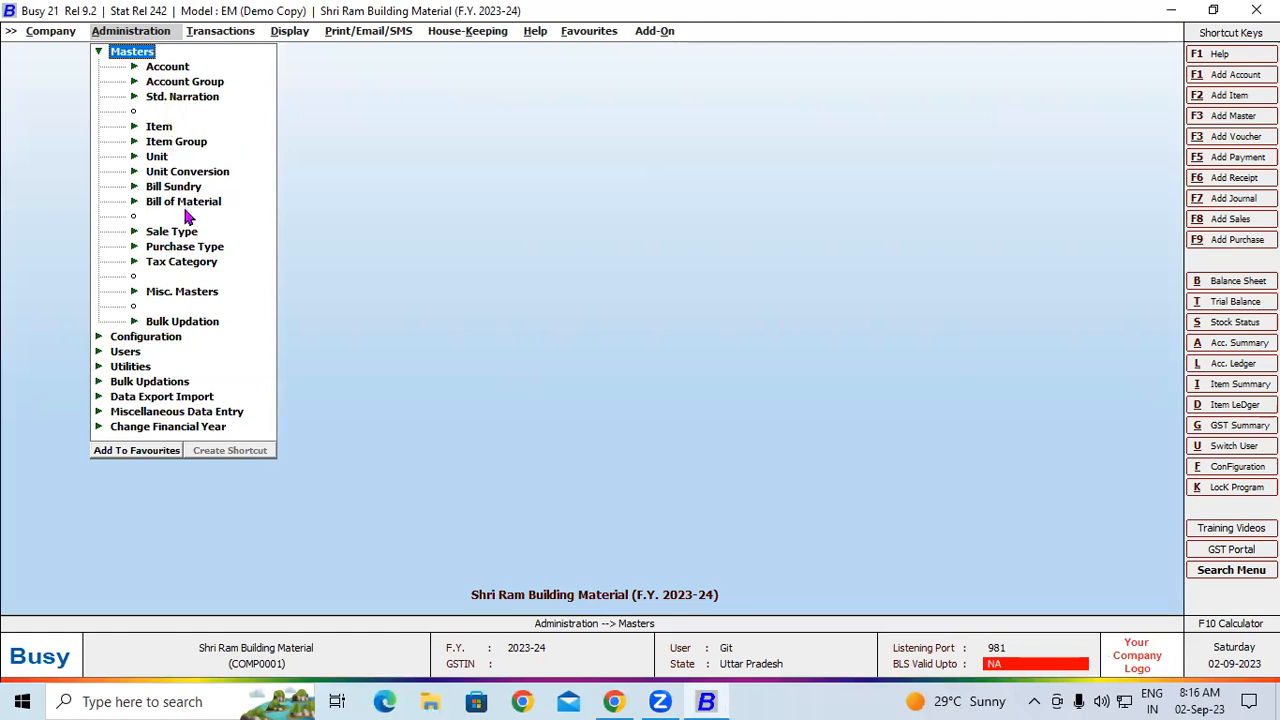
pyautogui.click(180, 145)
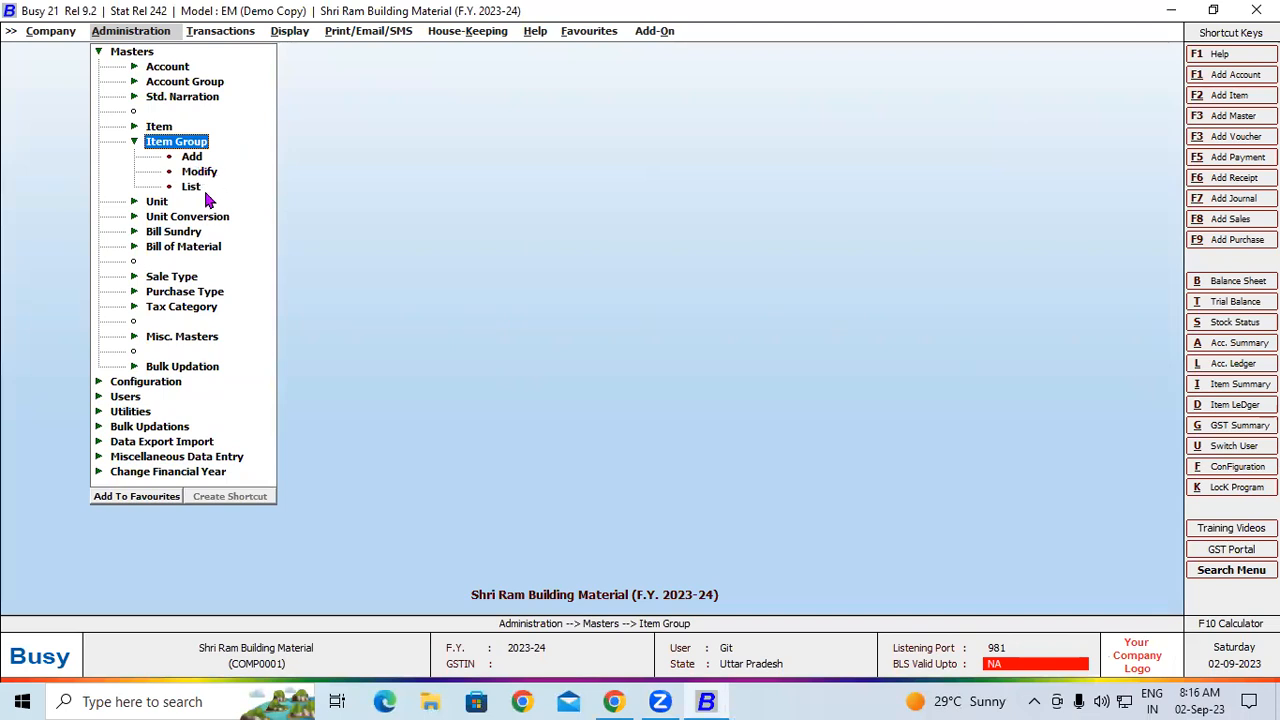
pyautogui.click(157, 204)
pyautogui.click(157, 205)
pyautogui.click(157, 205)
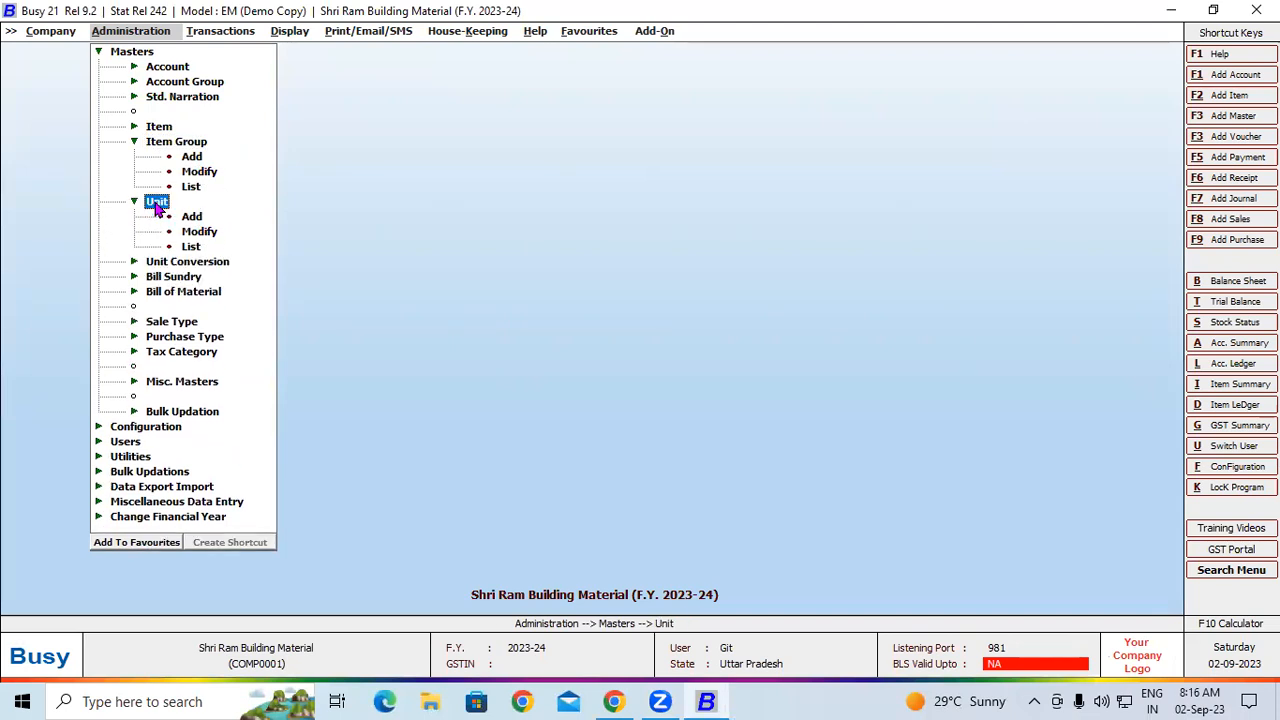
pyautogui.click(201, 232)
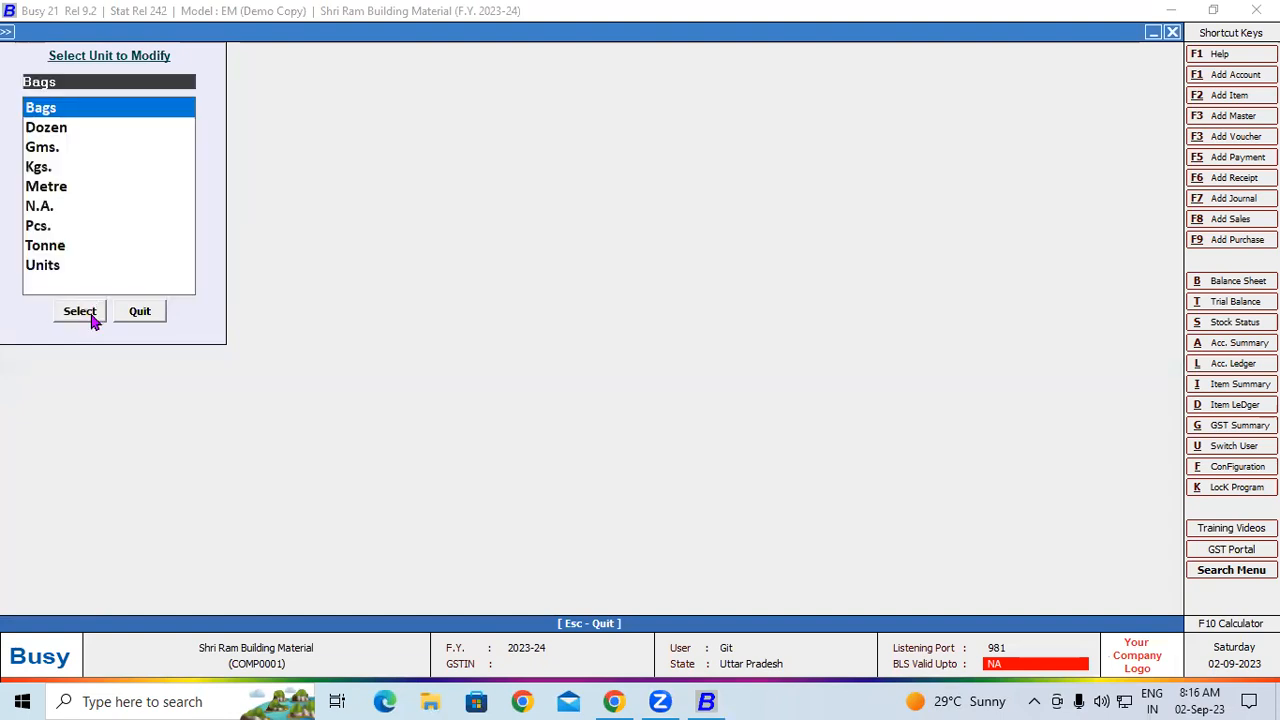
pyautogui.click(91, 318)
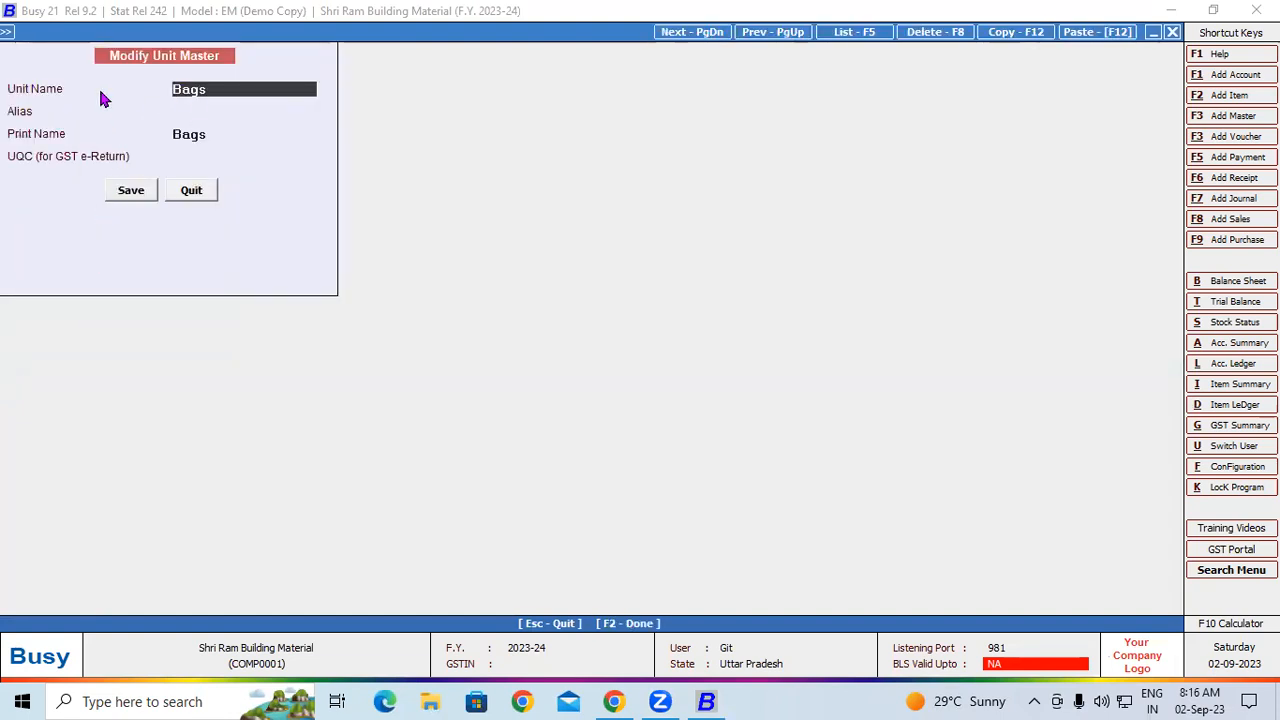
pyautogui.press('Escape')
pyautogui.press('Escape')
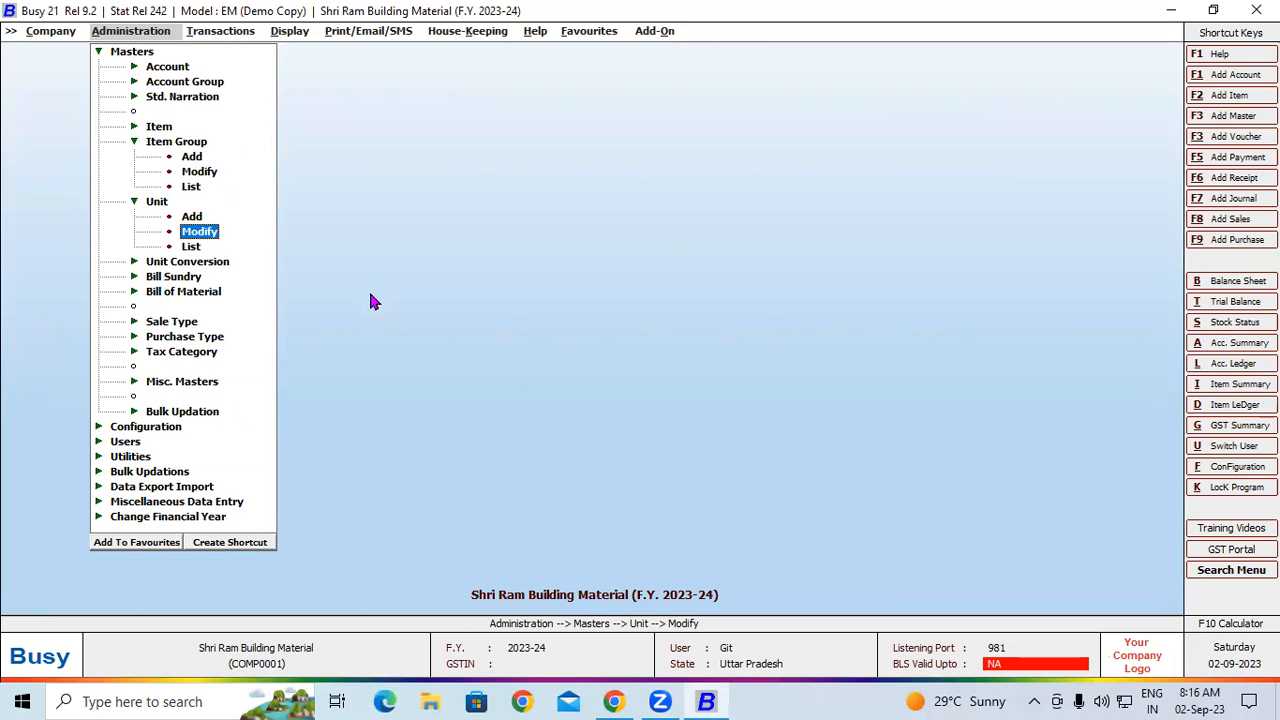
# Review the Cement item group master, including its HSN code and tax category settings, and quit it
pyautogui.click(199, 172)
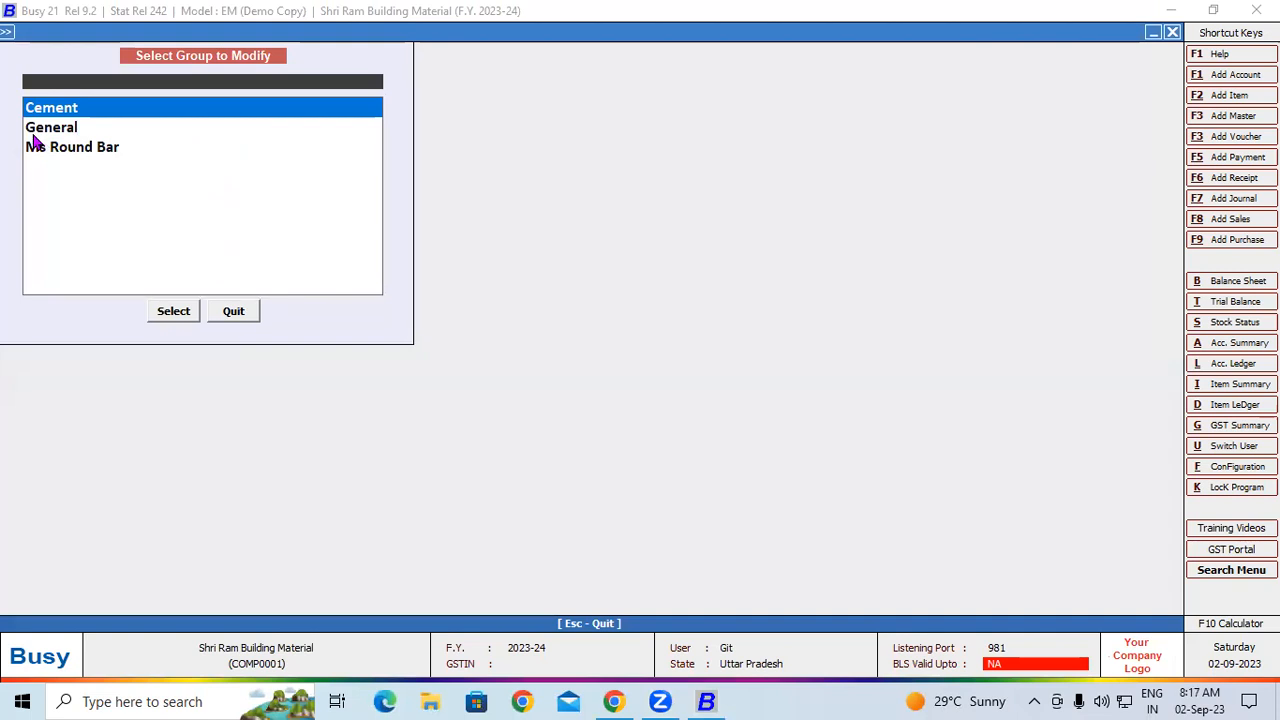
pyautogui.click(186, 312)
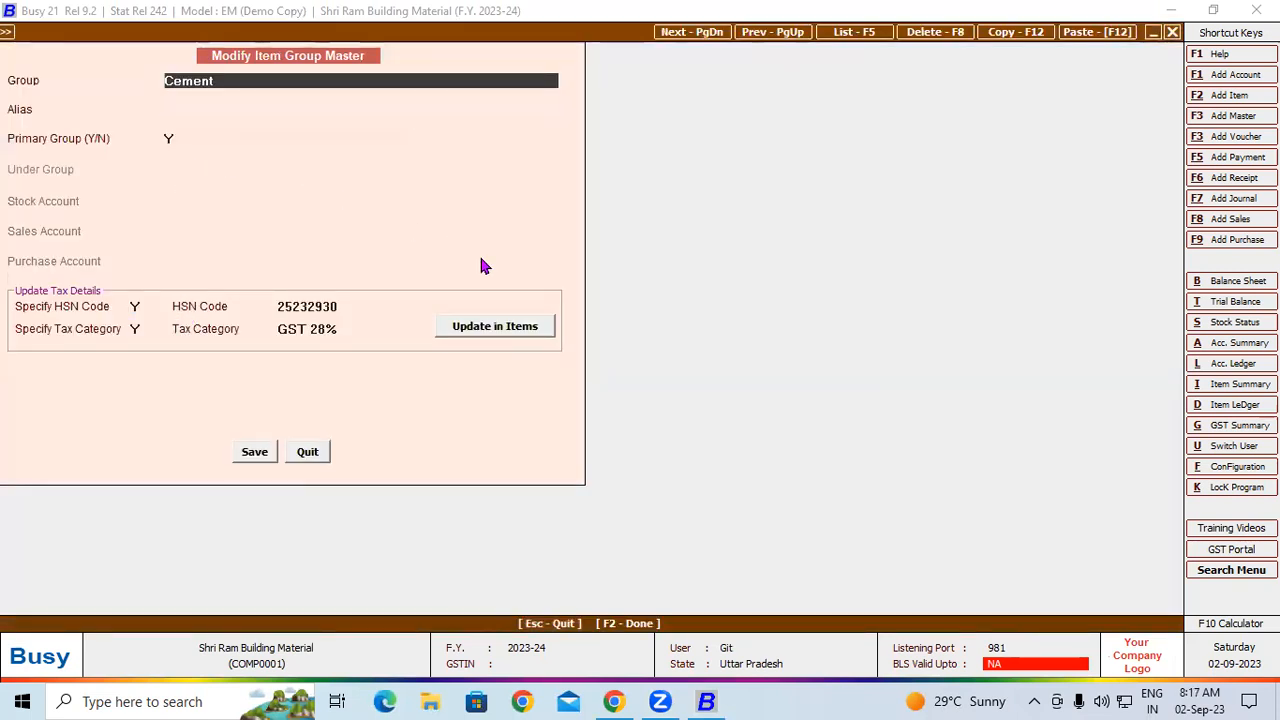
pyautogui.press('Return')
pyautogui.press('Return')
pyautogui.press('Return')
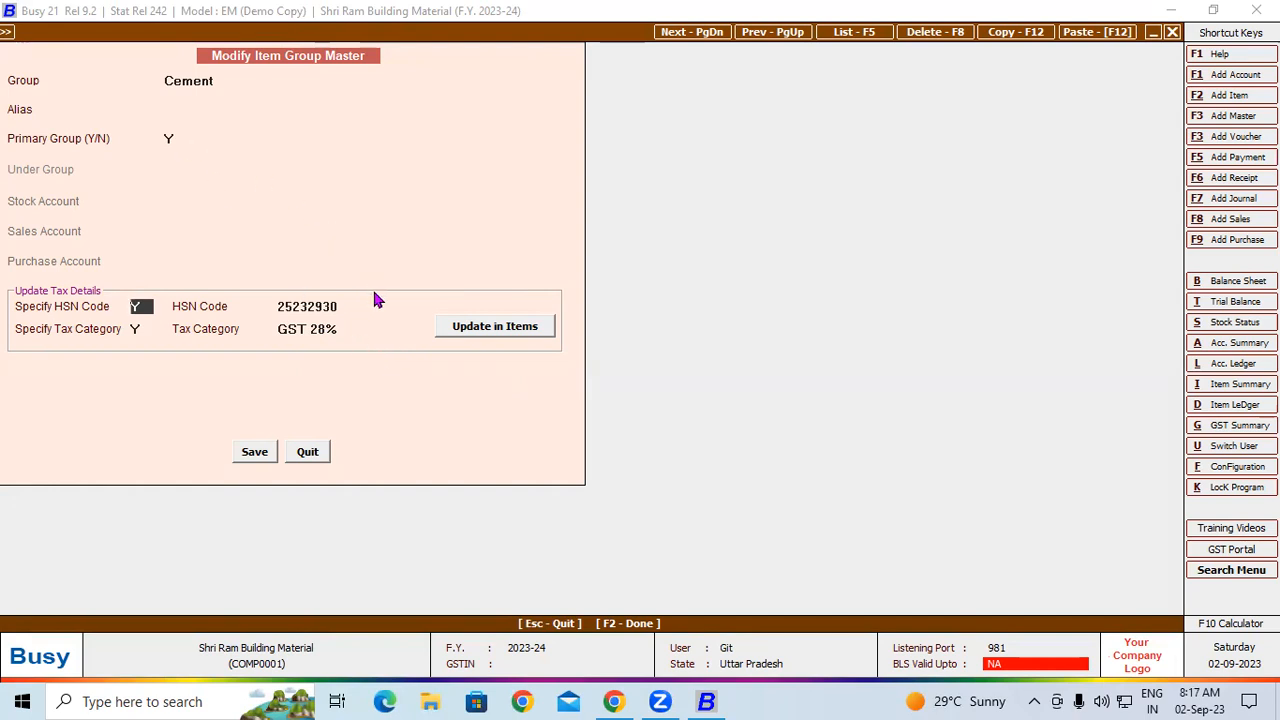
pyautogui.press('Escape')
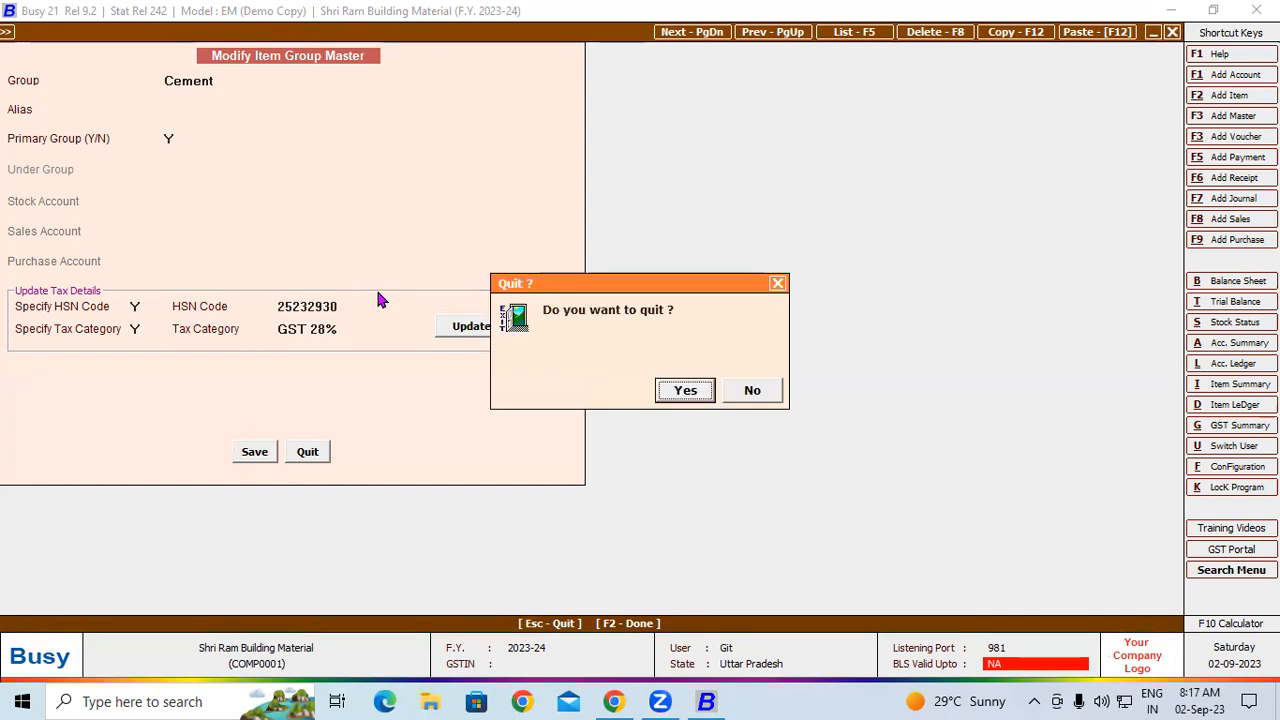
pyautogui.click(685, 391)
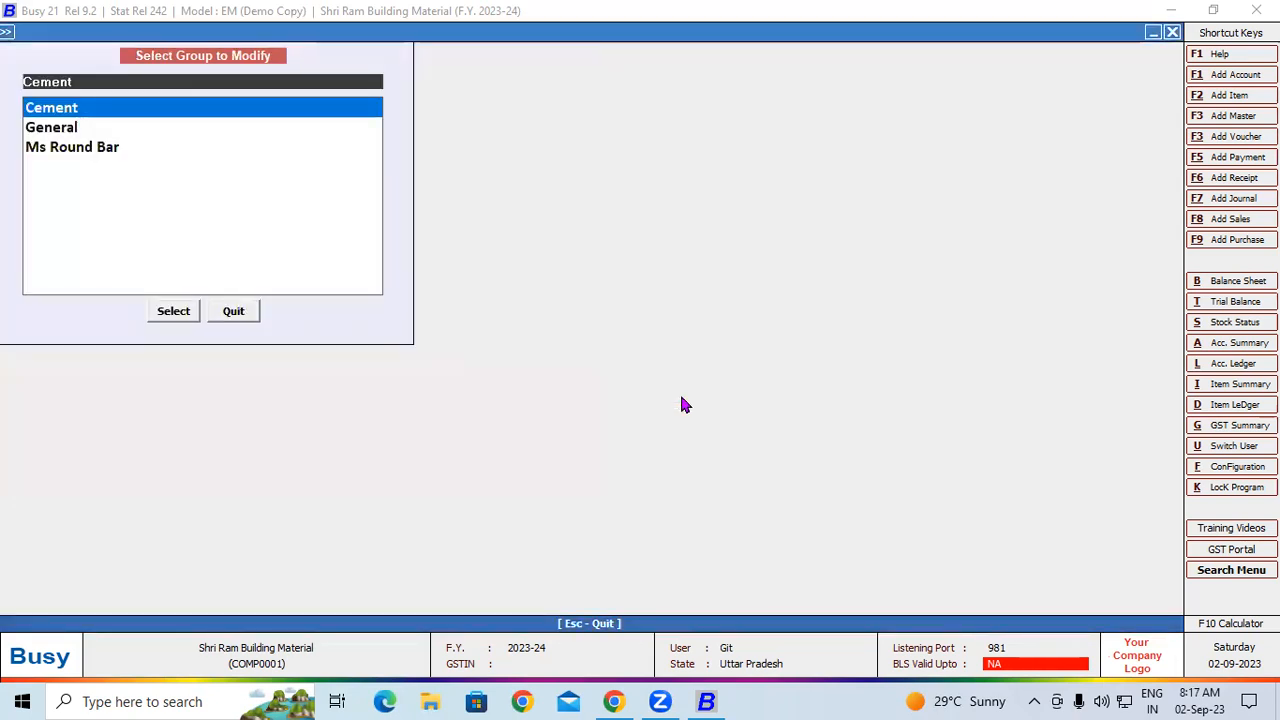
pyautogui.press('Escape')
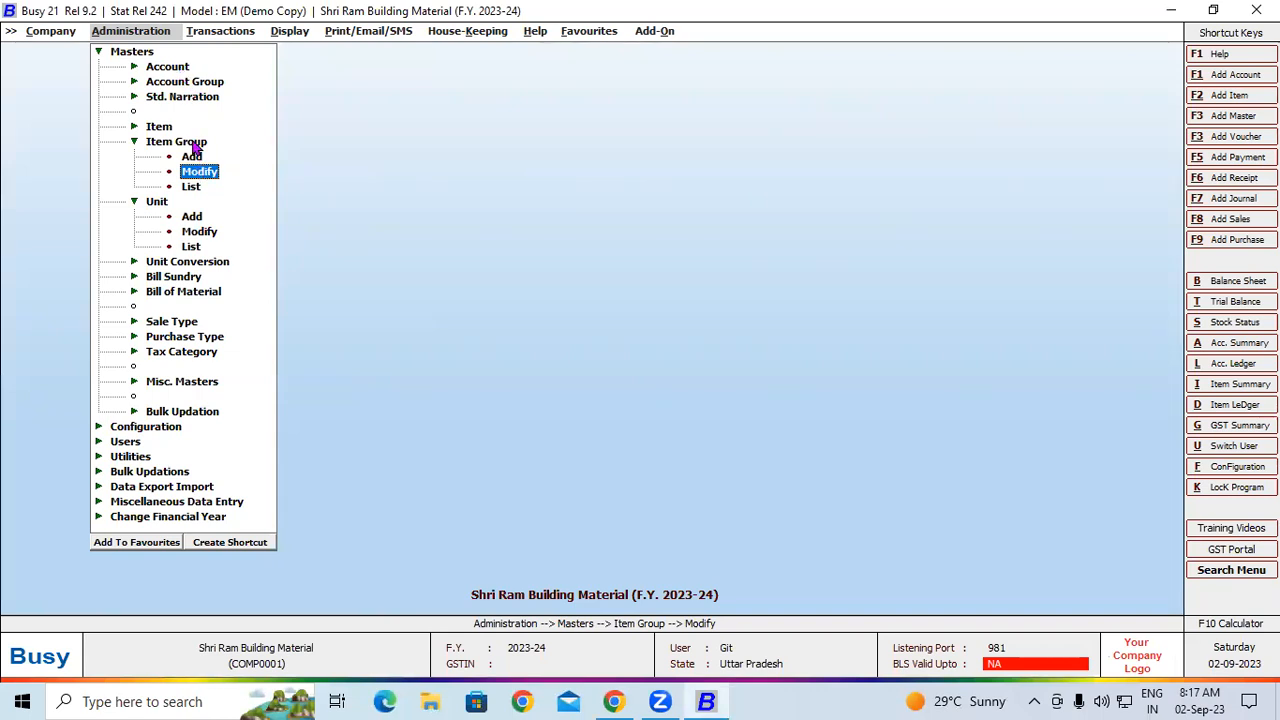
pyautogui.click(165, 127)
pyautogui.click(184, 157)
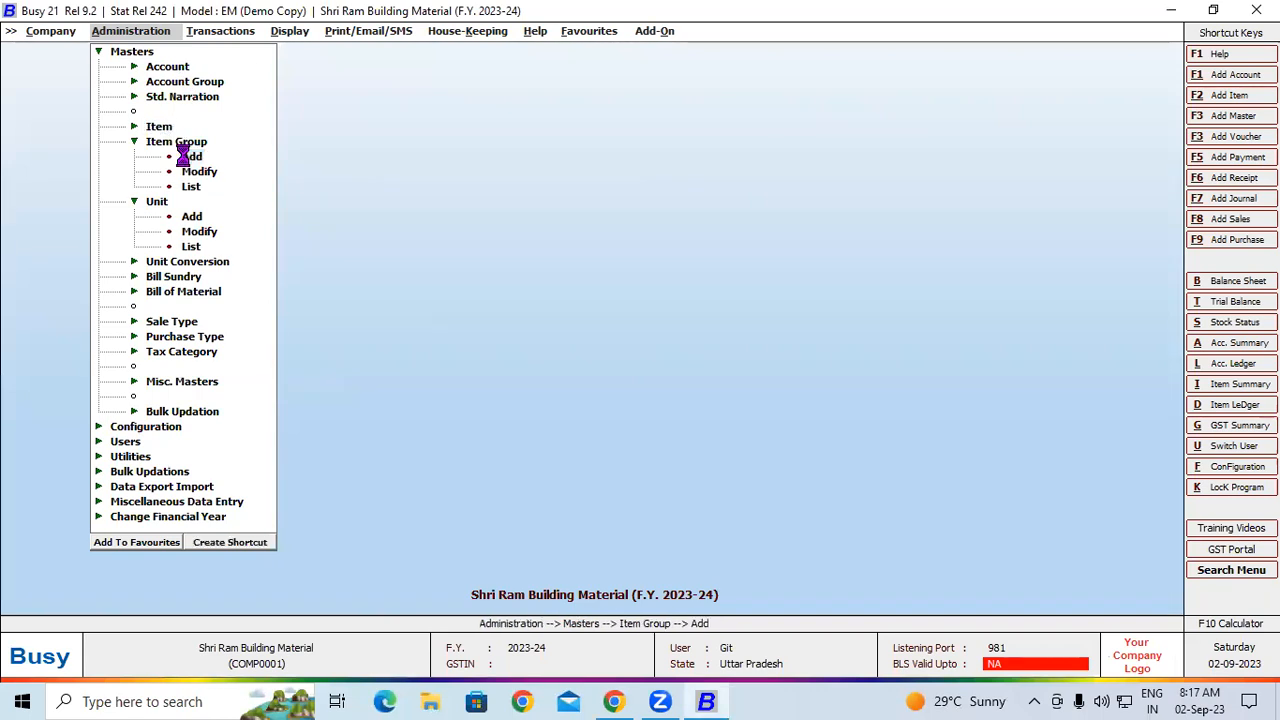
pyautogui.press('Escape')
pyautogui.click(197, 172)
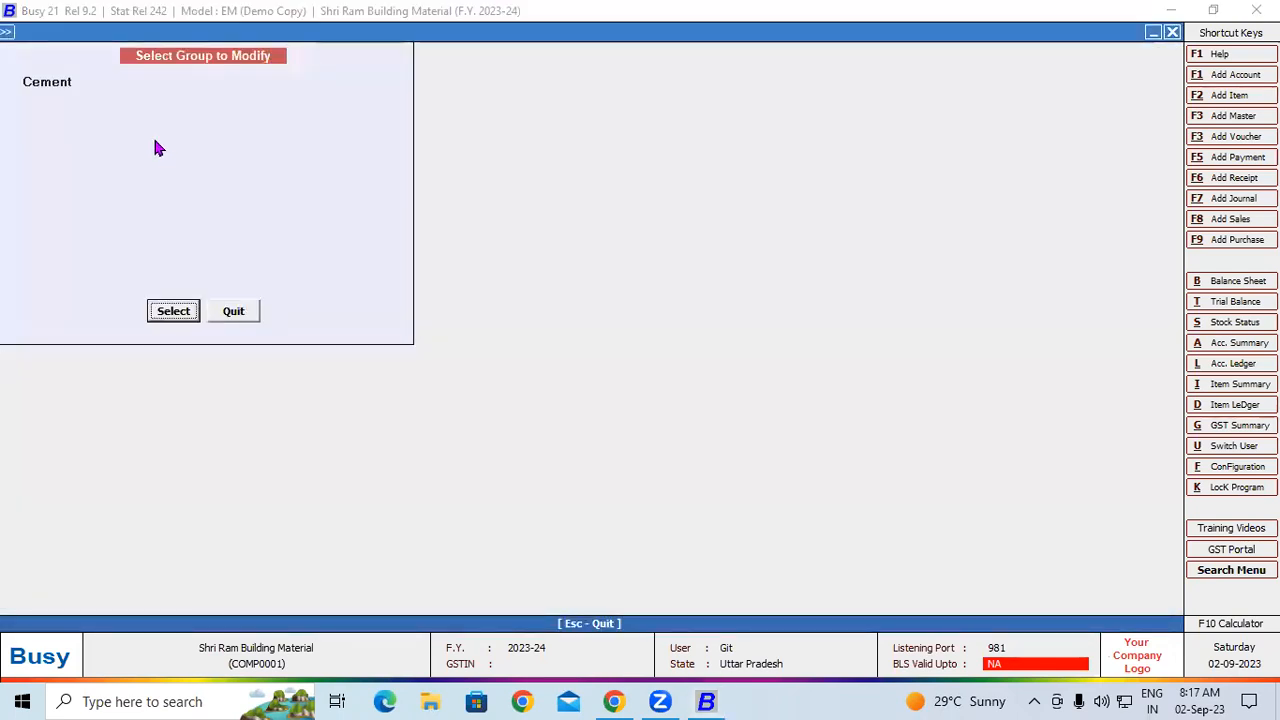
pyautogui.press('Escape')
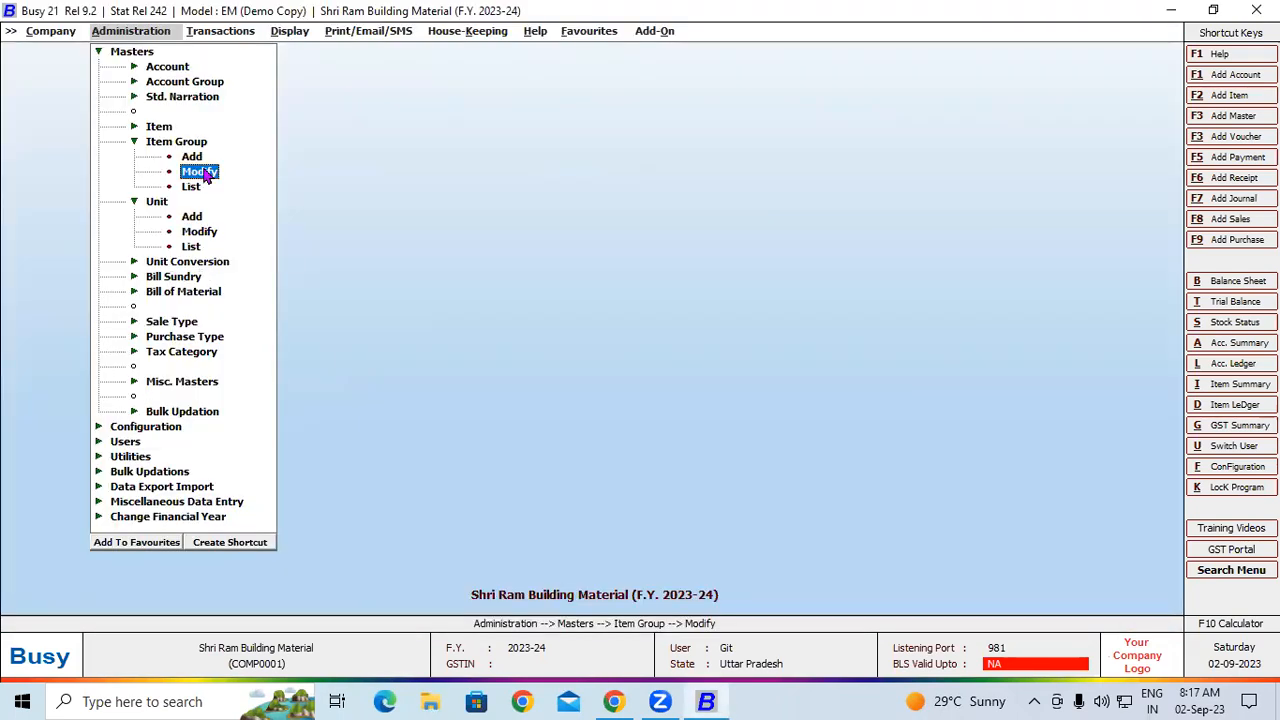
# Open the item master of Ambuja Cement PPc Yellow Bag for modification and set its main unit to Tonne
pyautogui.click(160, 127)
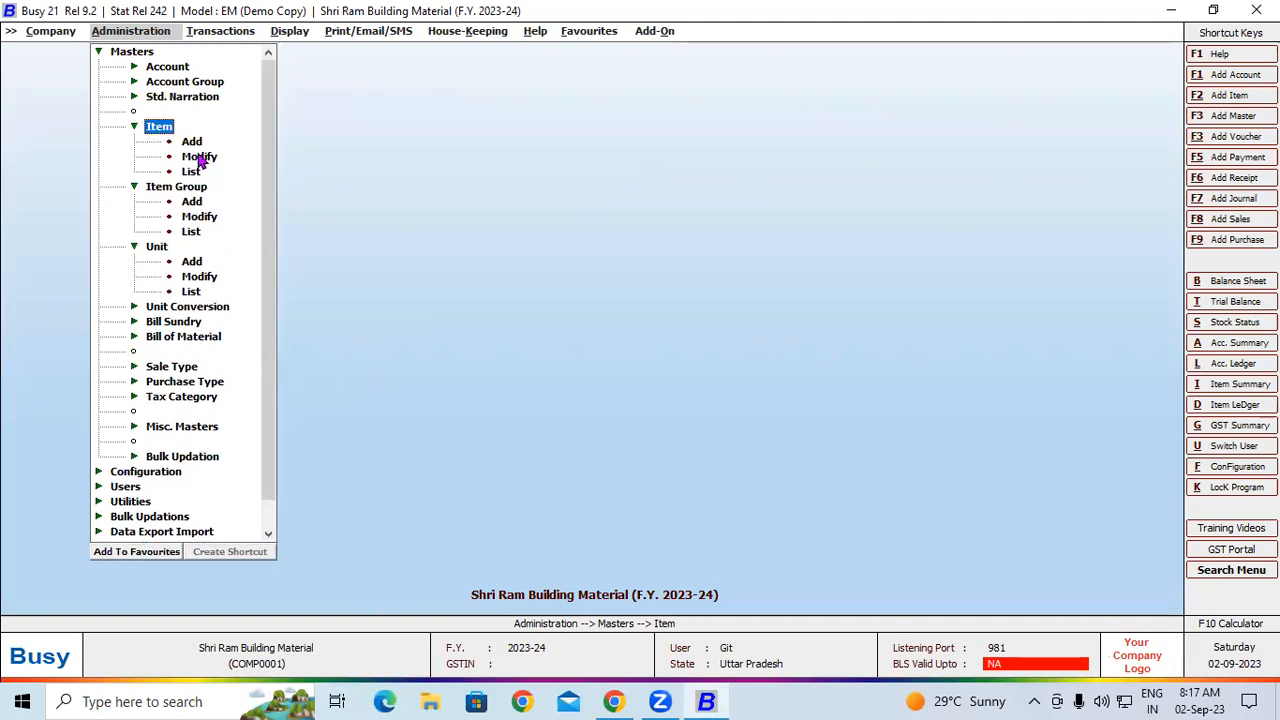
pyautogui.click(205, 160)
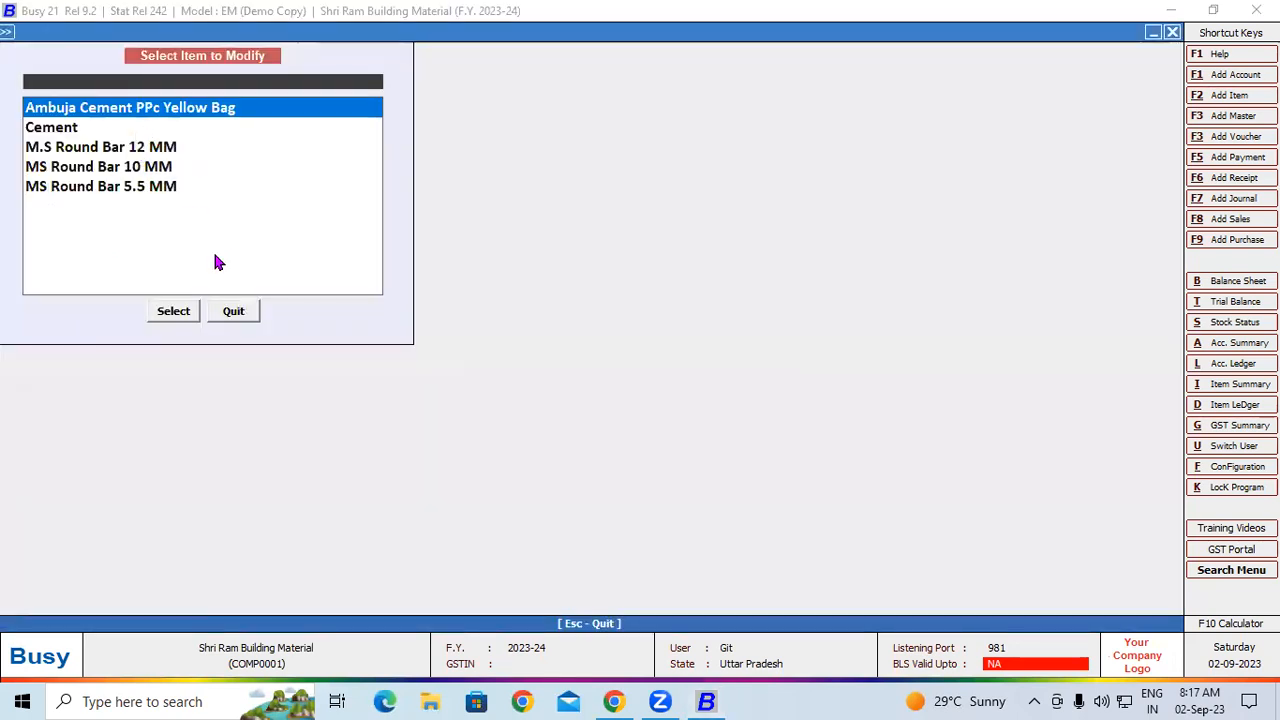
pyautogui.click(183, 312)
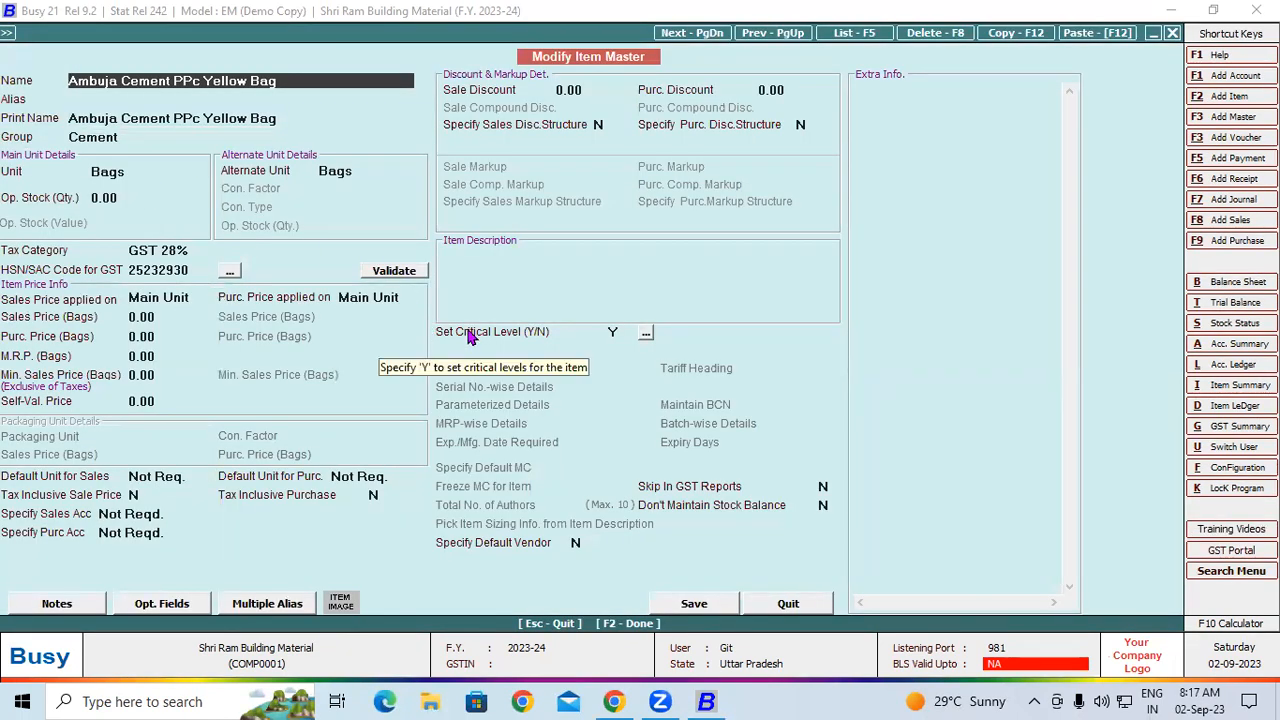
pyautogui.press('Return')
pyautogui.press('Return')
pyautogui.press('Return')
pyautogui.press('Return')
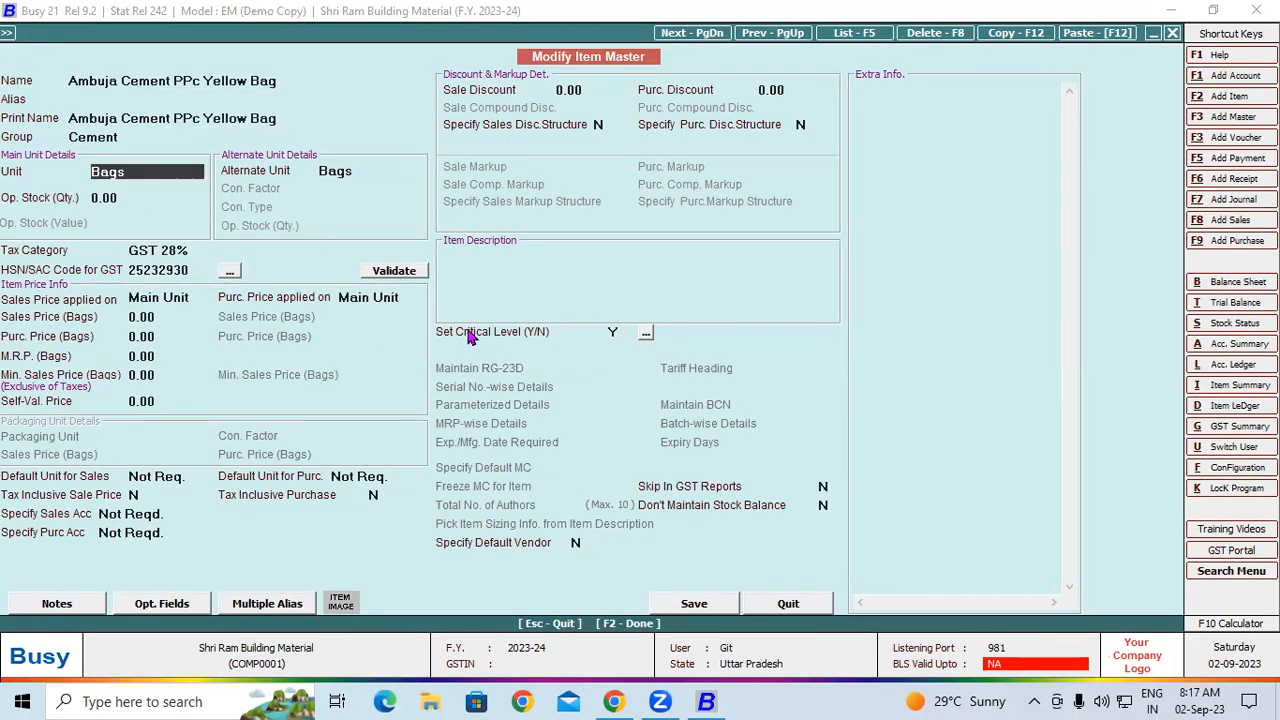
pyautogui.write('t')
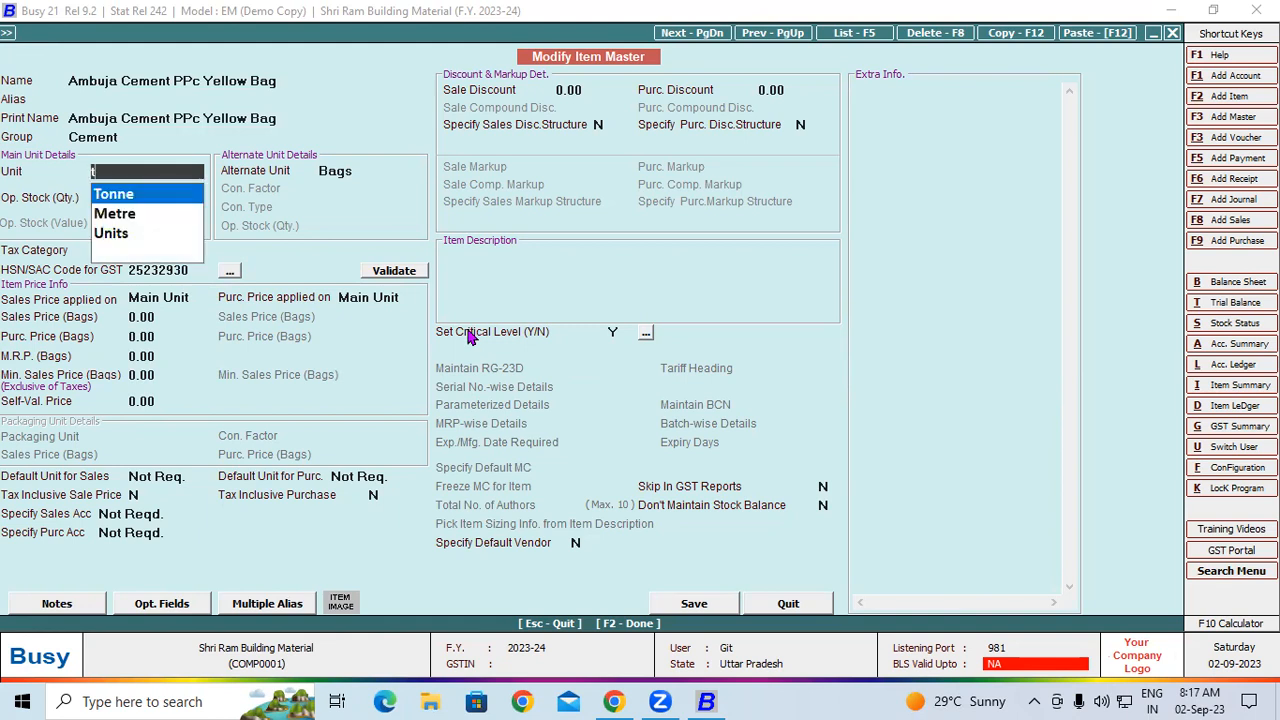
pyautogui.press('Return')
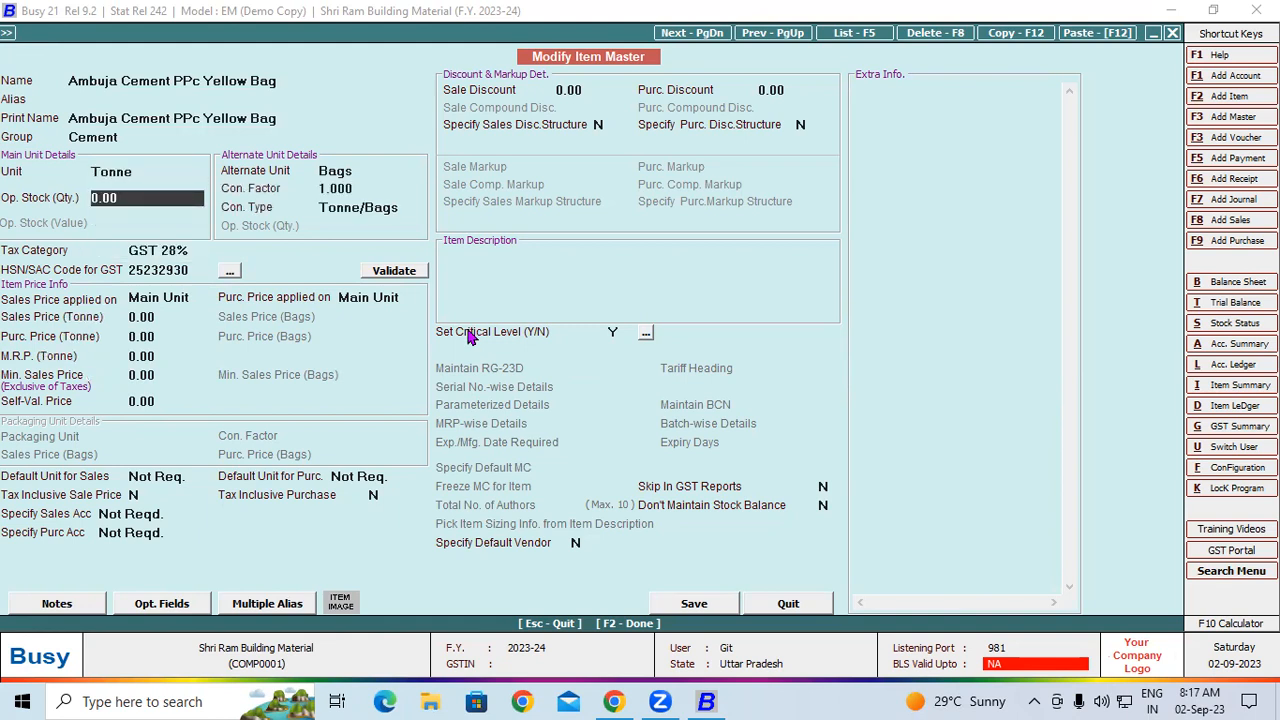
# Keep Bags as the item's alternate unit and set its conversion factor to 20
pyautogui.click(345, 172)
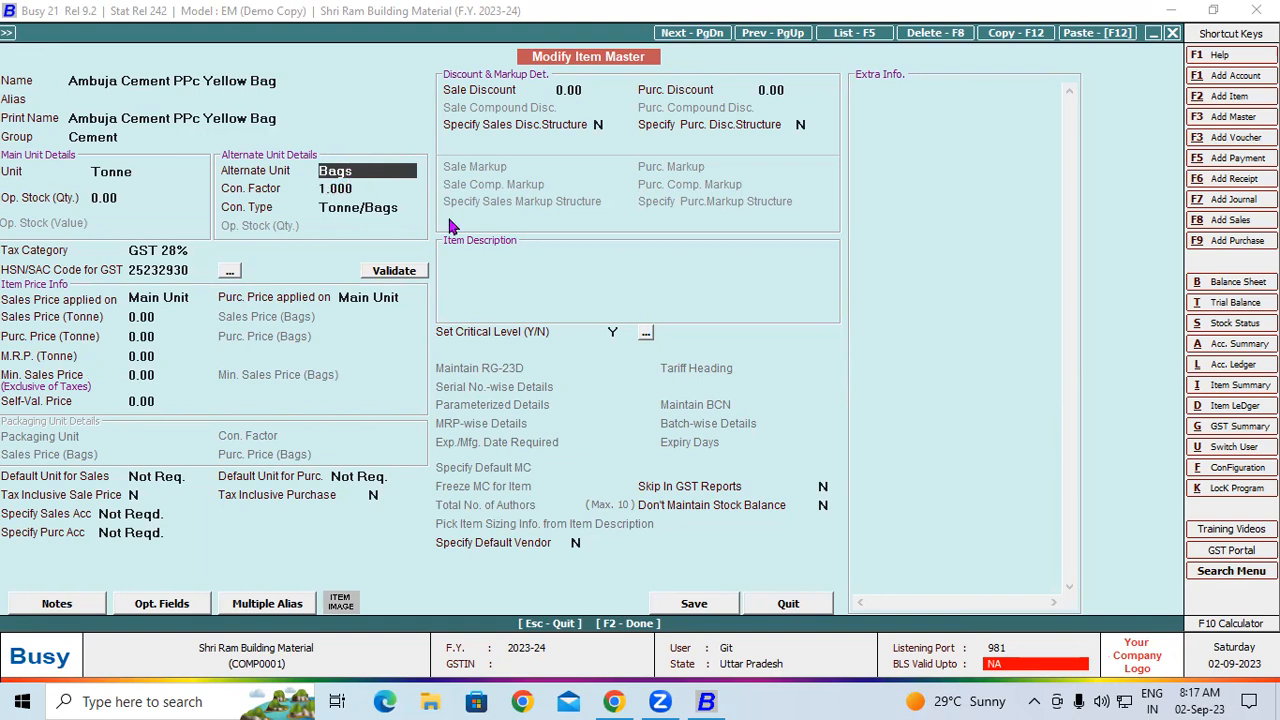
pyautogui.press('Return')
pyautogui.write('20')
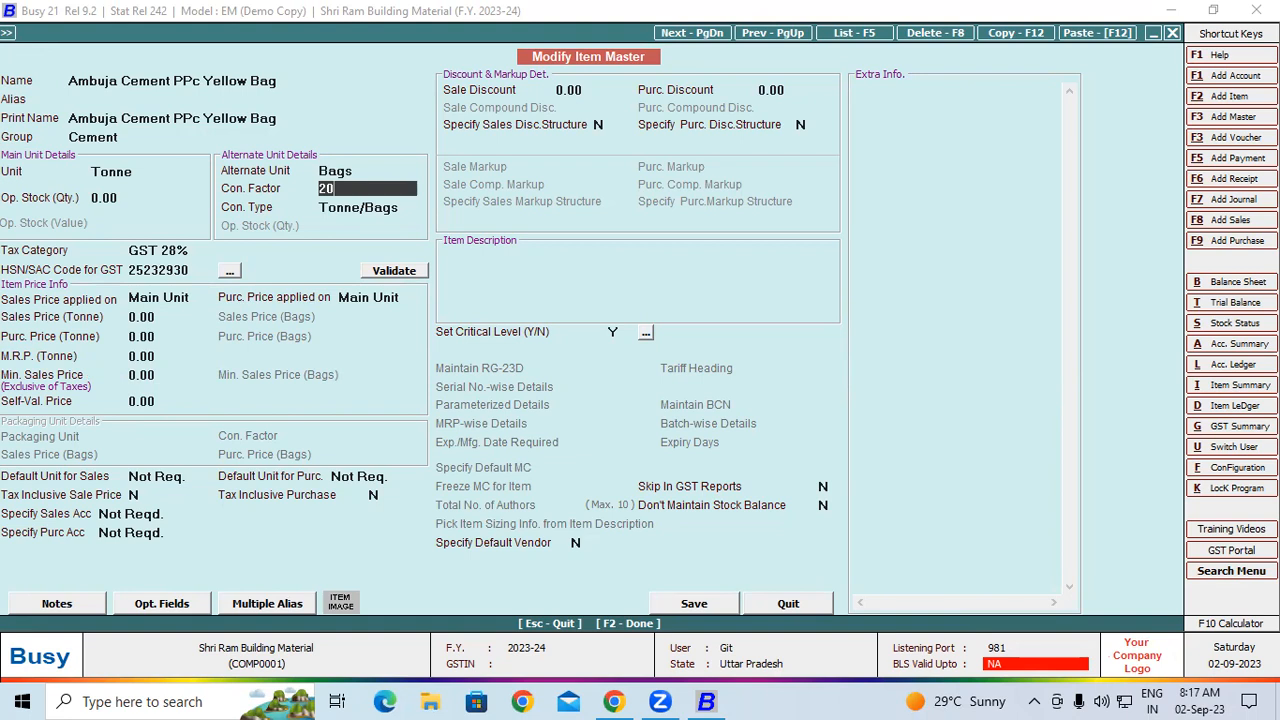
# Accept Tonne/Bags as the conversion type, save the Ambuja Cement PPc Yellow Bag item and quit the item selection
pyautogui.press('Return')
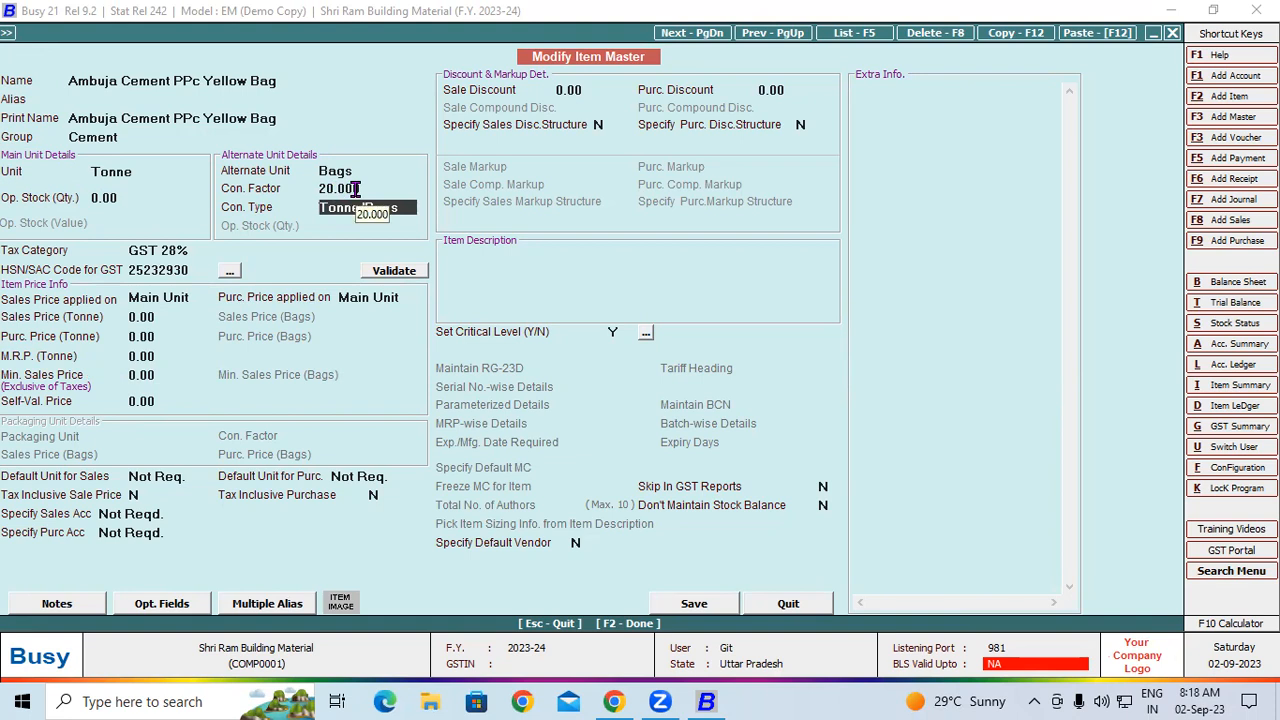
pyautogui.click(695, 604)
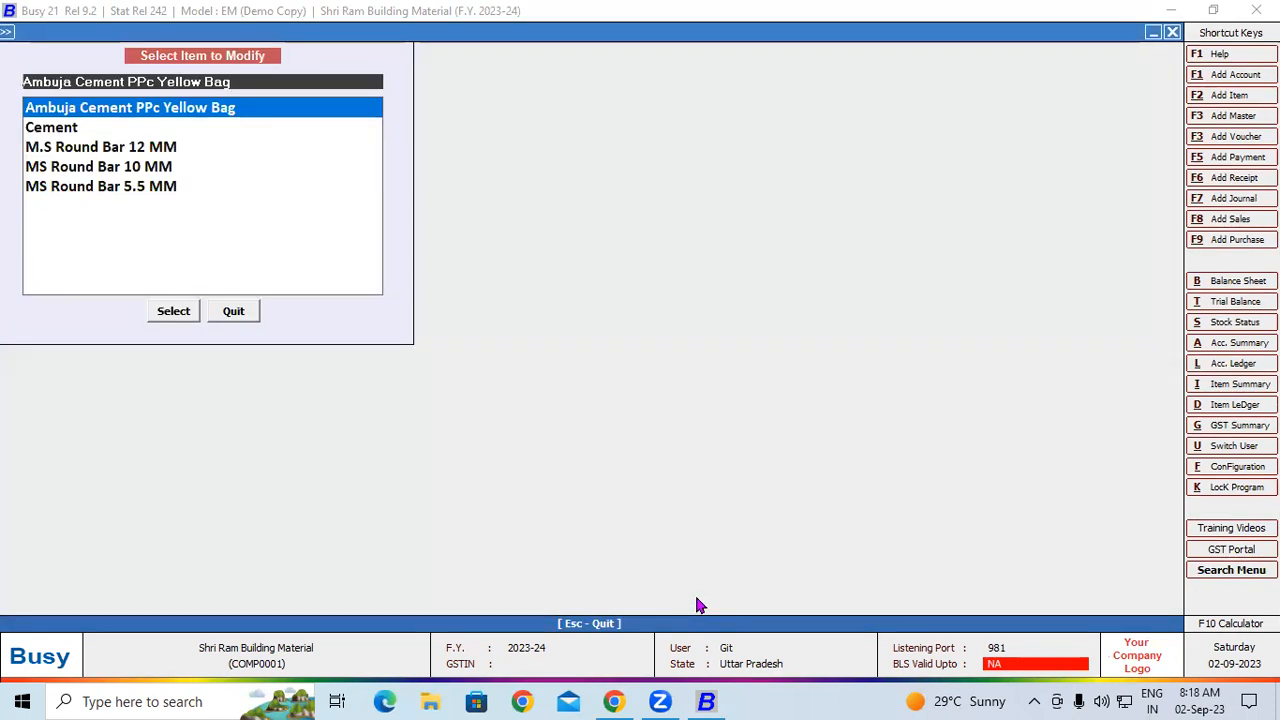
pyautogui.press('Escape')
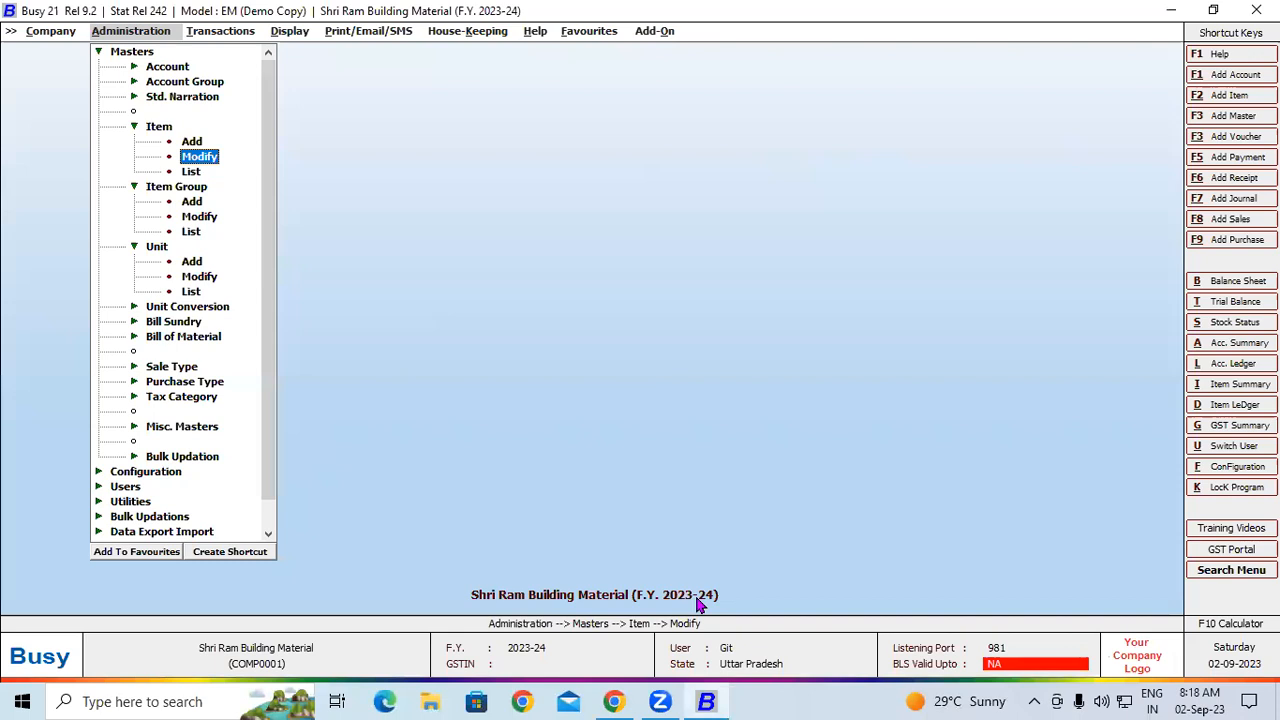
# Start a new purchase voucher in the GST series dated 01-04-2023 with voucher number Tax-001 and purchase type Local-28%
pyautogui.click(237, 36)
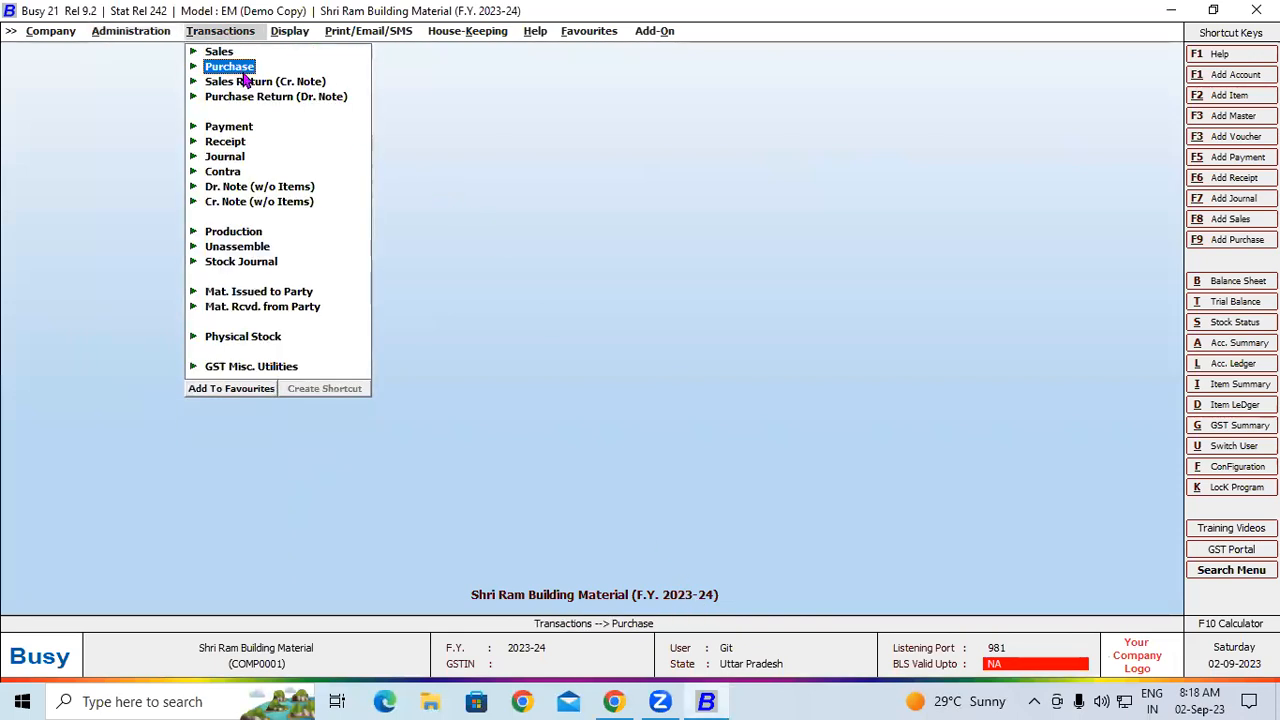
pyautogui.click(240, 68)
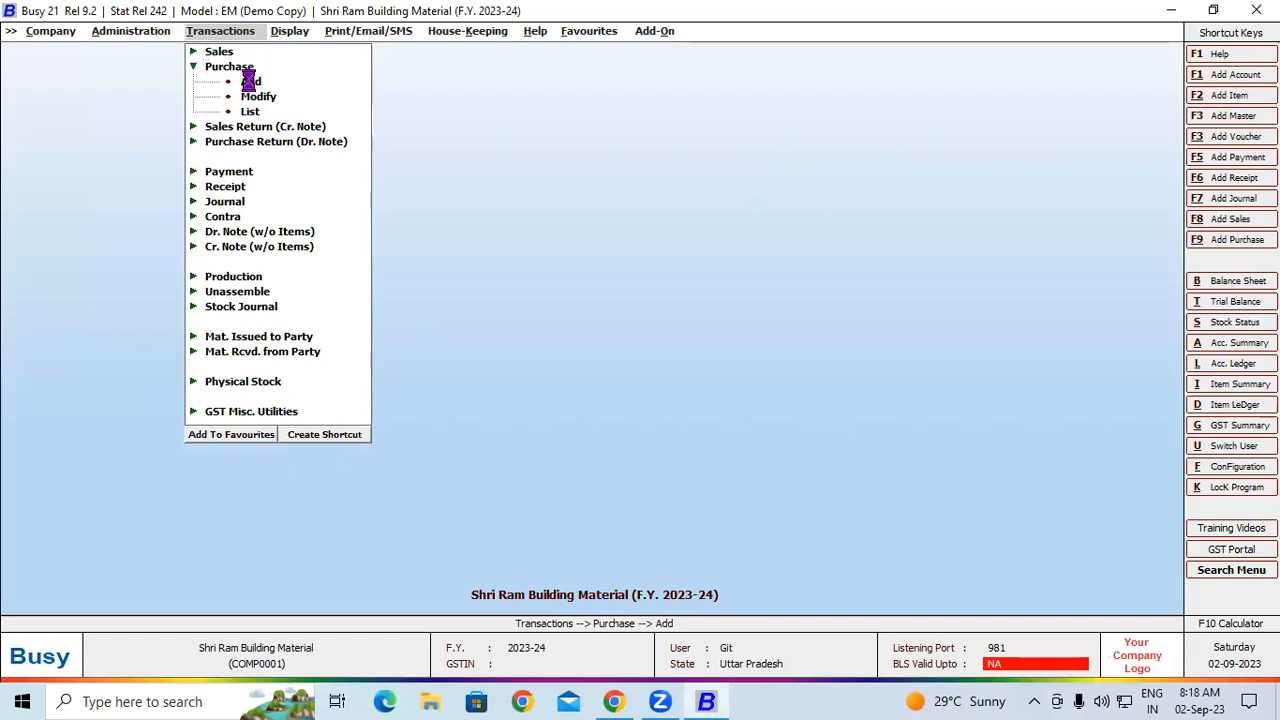
pyautogui.click(249, 82)
pyautogui.press('Return')
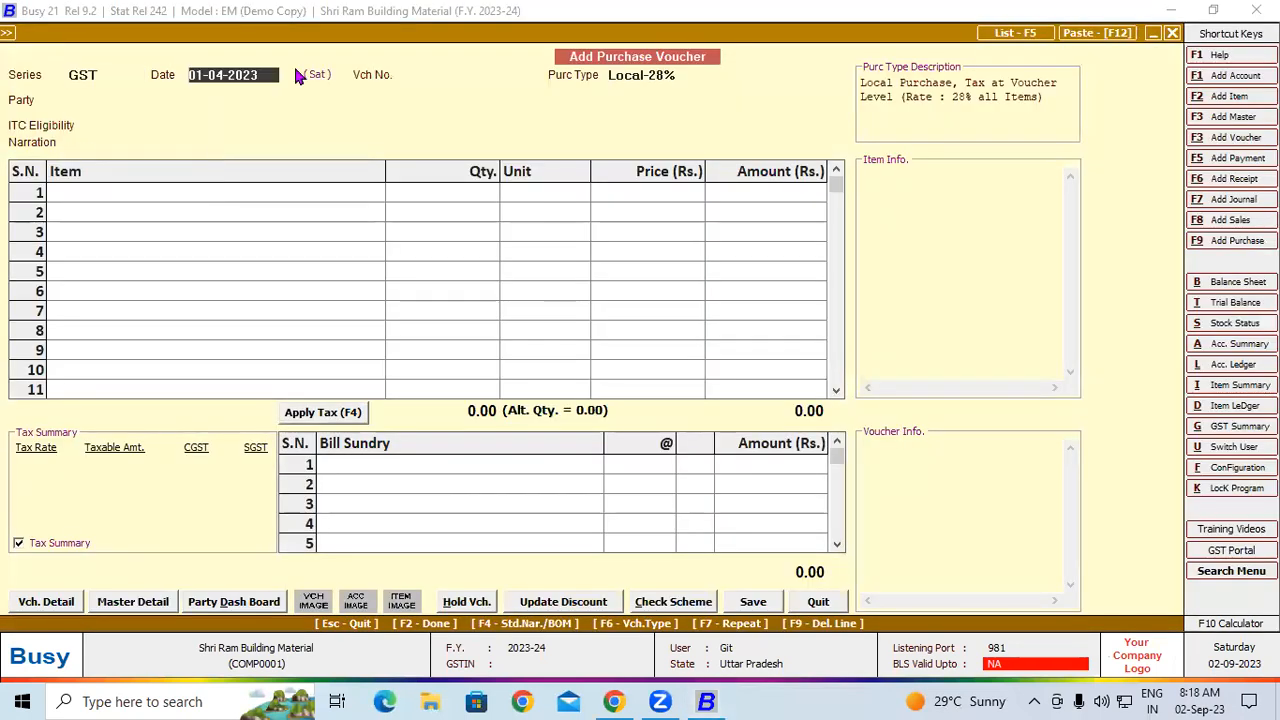
pyautogui.press('Return')
pyautogui.write('Ta')
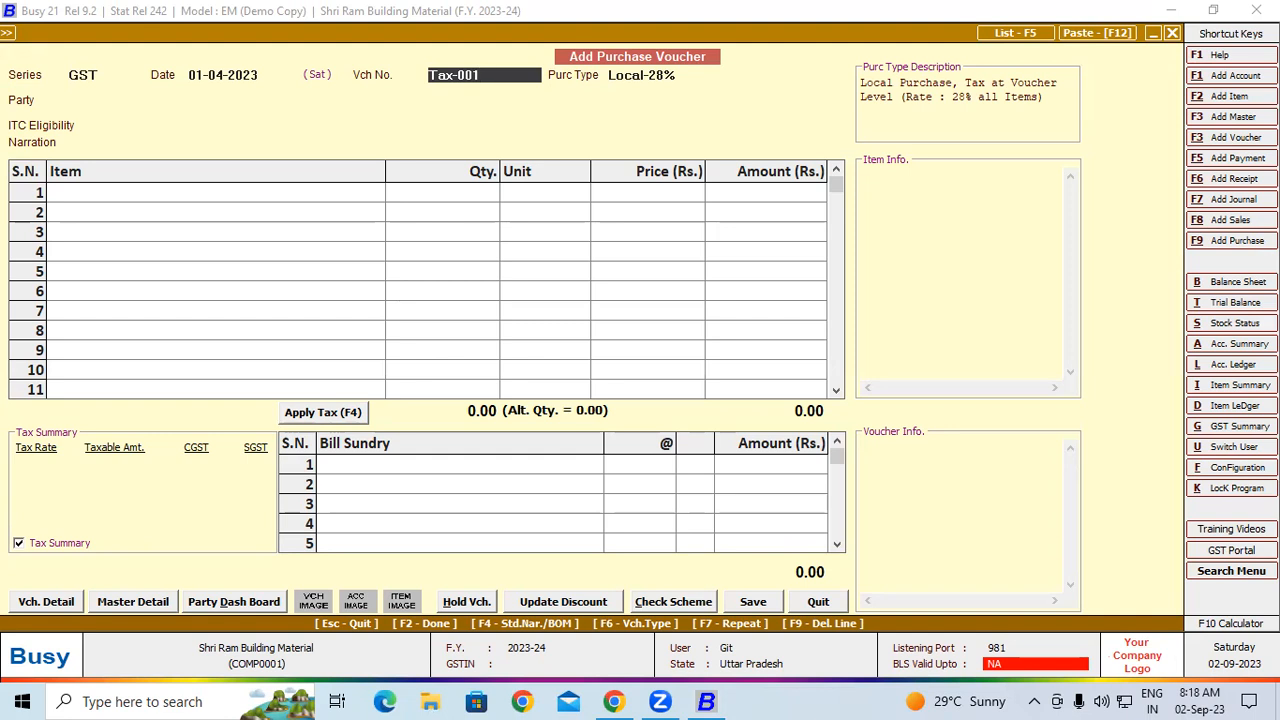
pyautogui.write('x-001')
pyautogui.press('Return')
# Select Ashutosh Trader as the party and set the ITC eligibility to Input Goods/Services
pyautogui.press('Return')
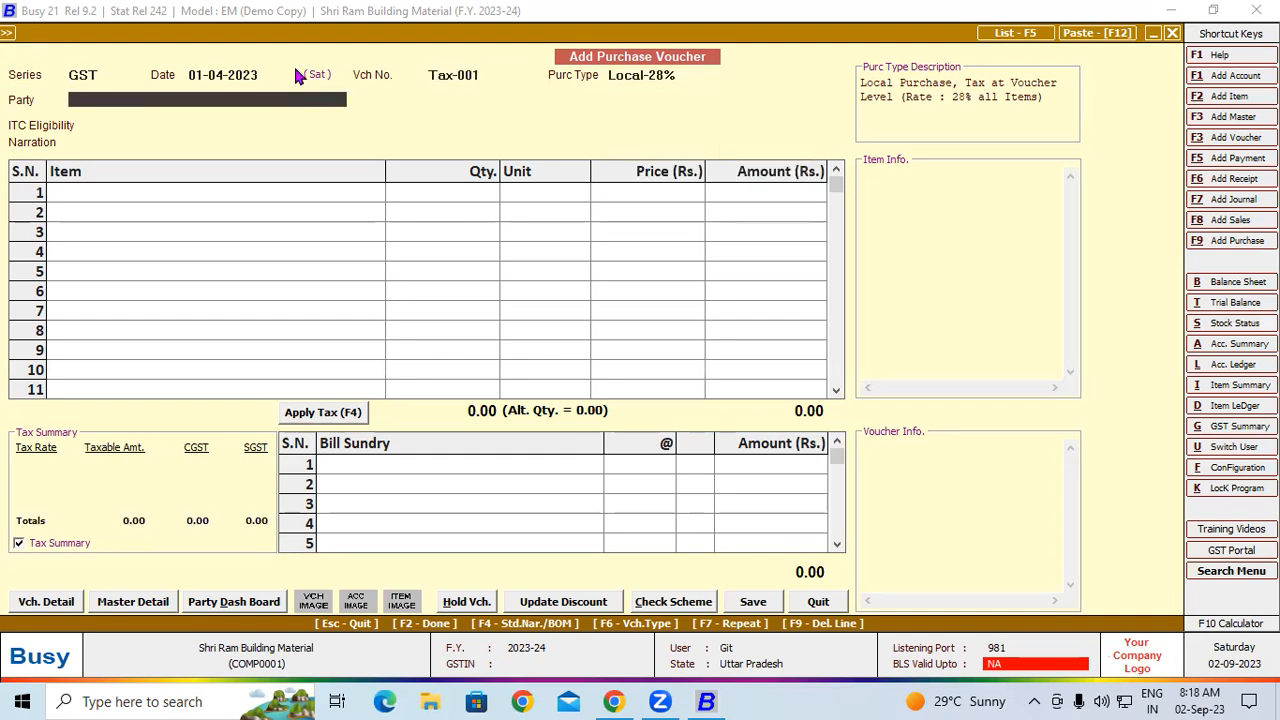
pyautogui.press('Return')
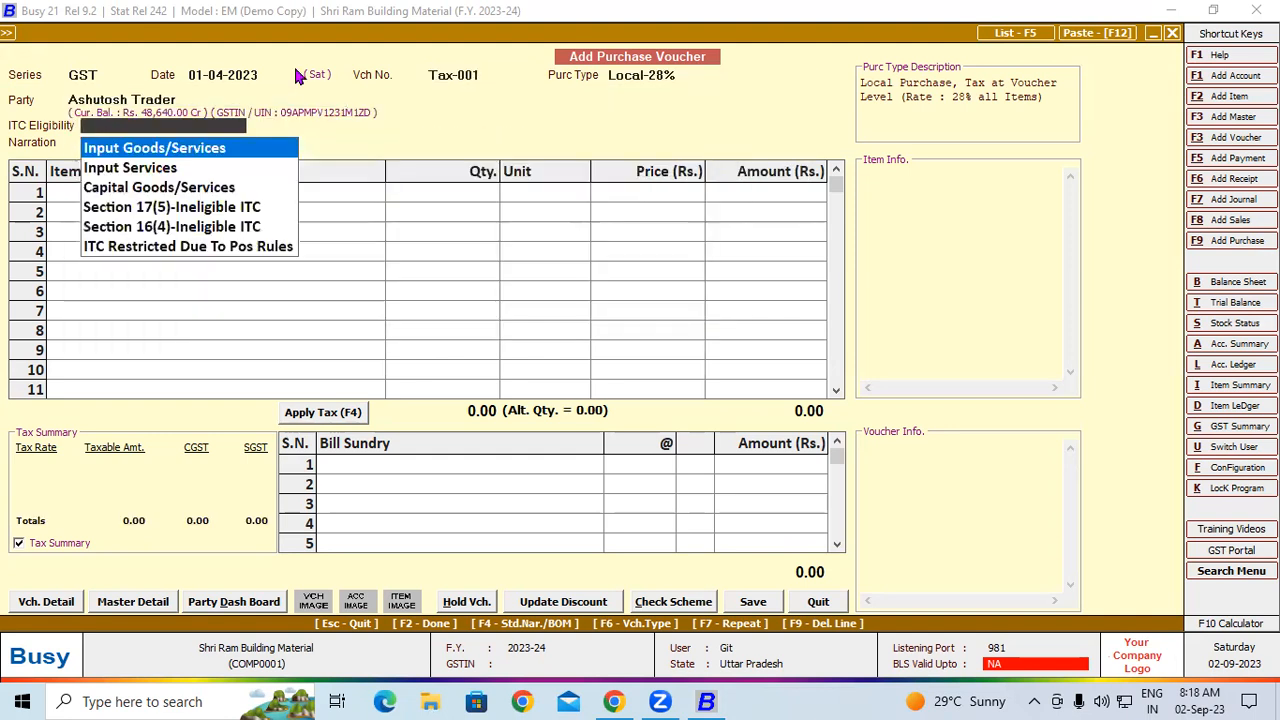
pyautogui.press('Return')
pyautogui.press('Return')
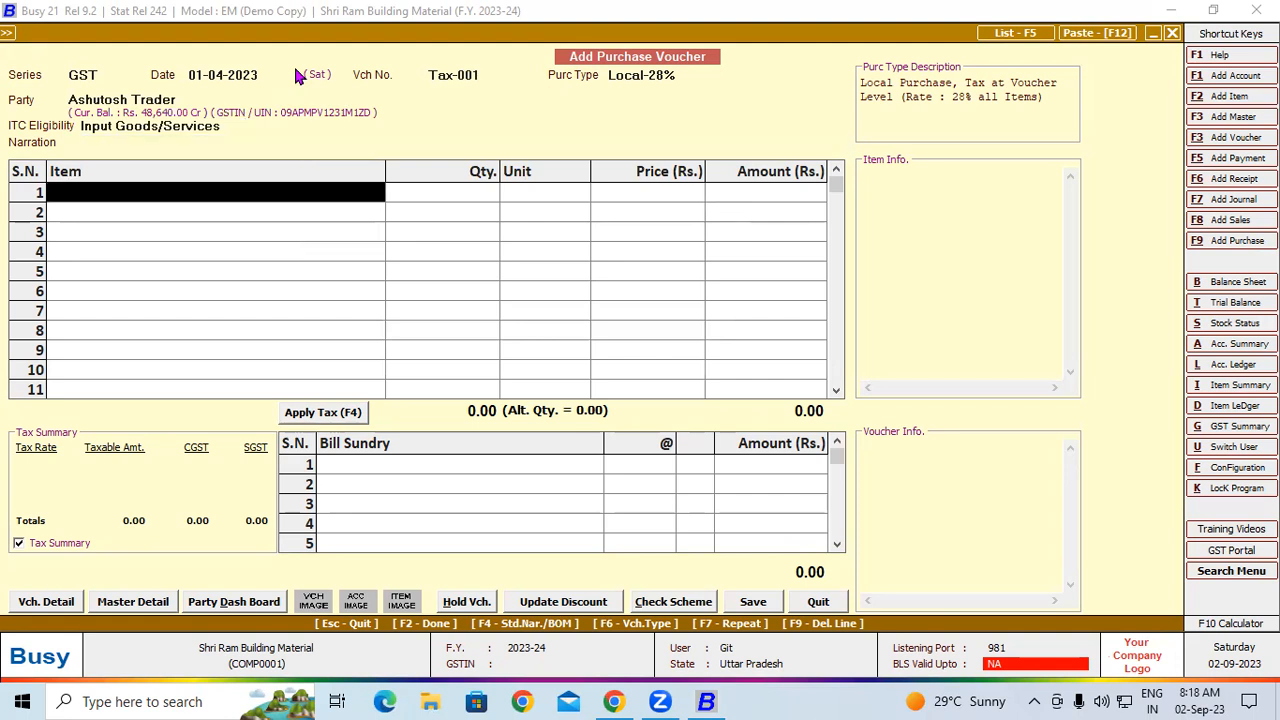
# Enter Ambuja Cement PPc Yellow Bag with quantity 20 Tonne on the first line, and call up its item master for modification
pyautogui.write('a')
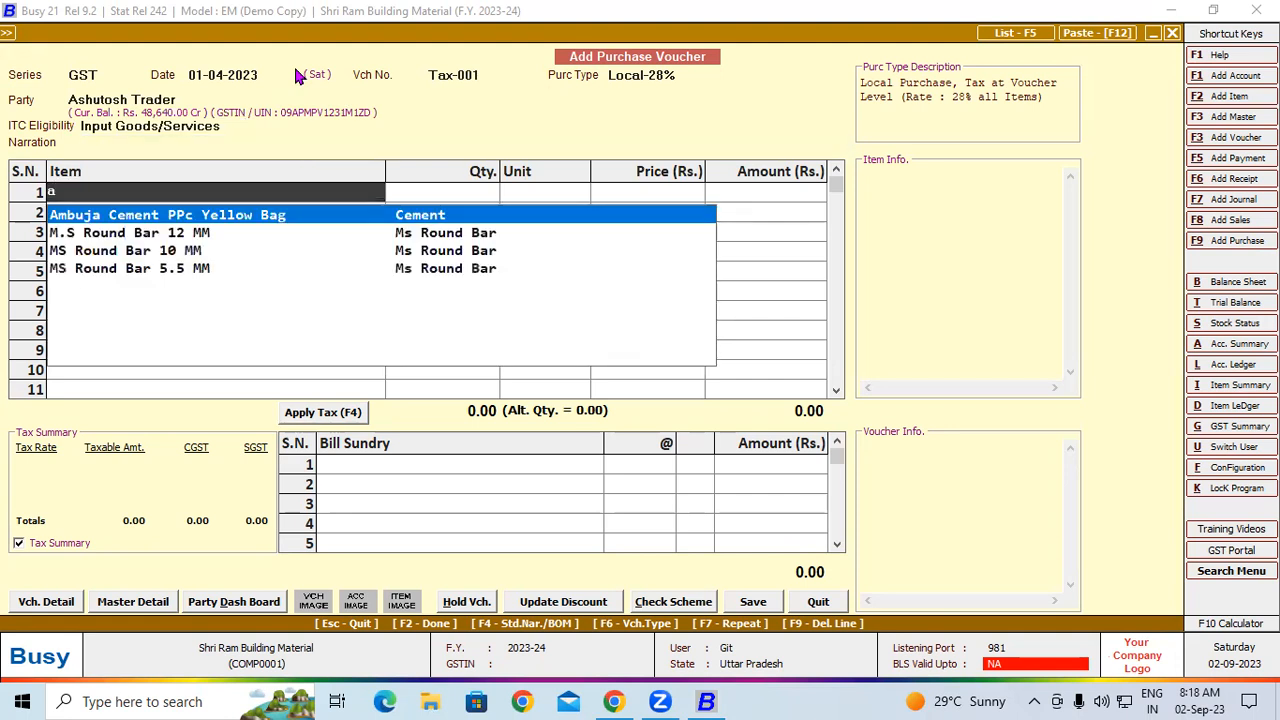
pyautogui.press('Return')
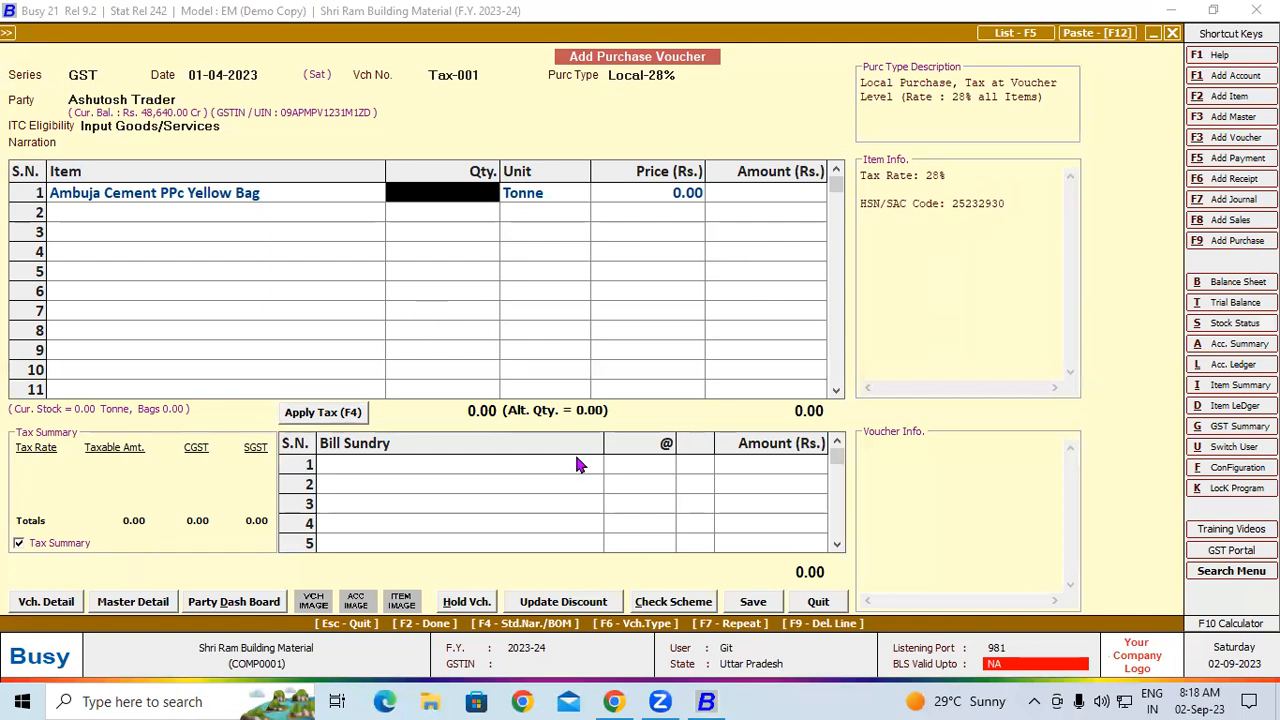
pyautogui.write('20')
pyautogui.press('Return')
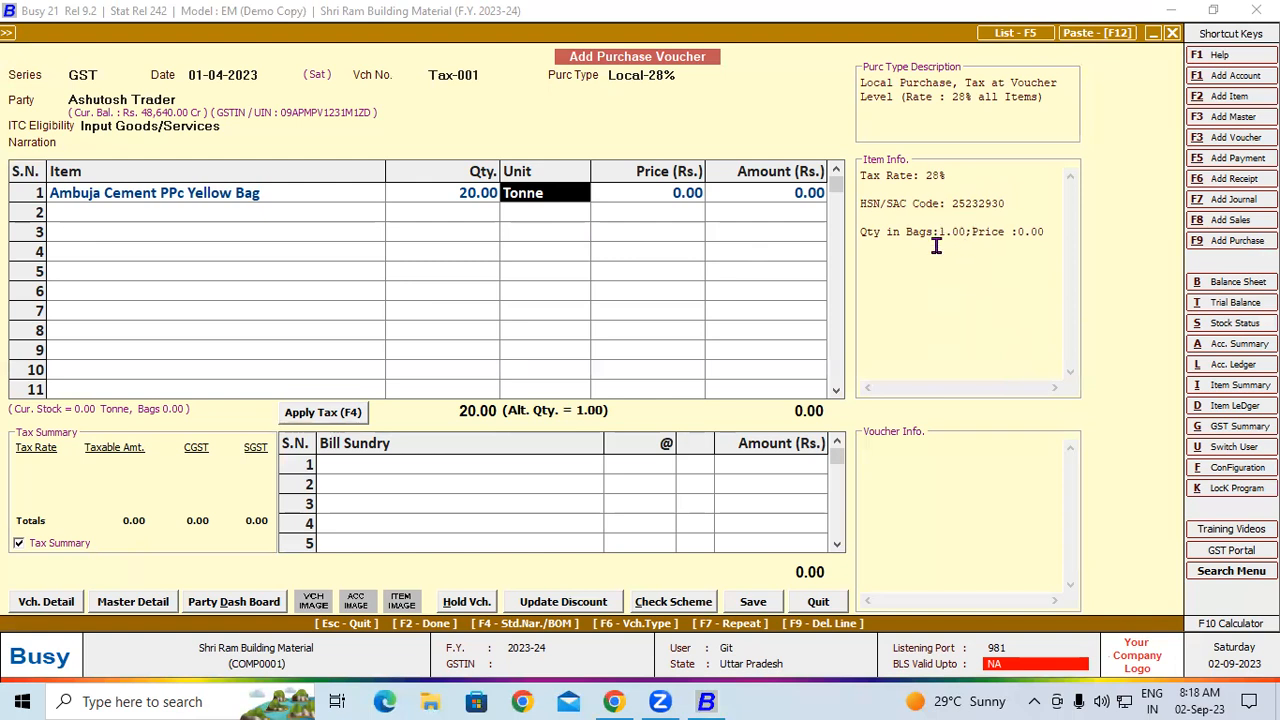
pyautogui.click(199, 200)
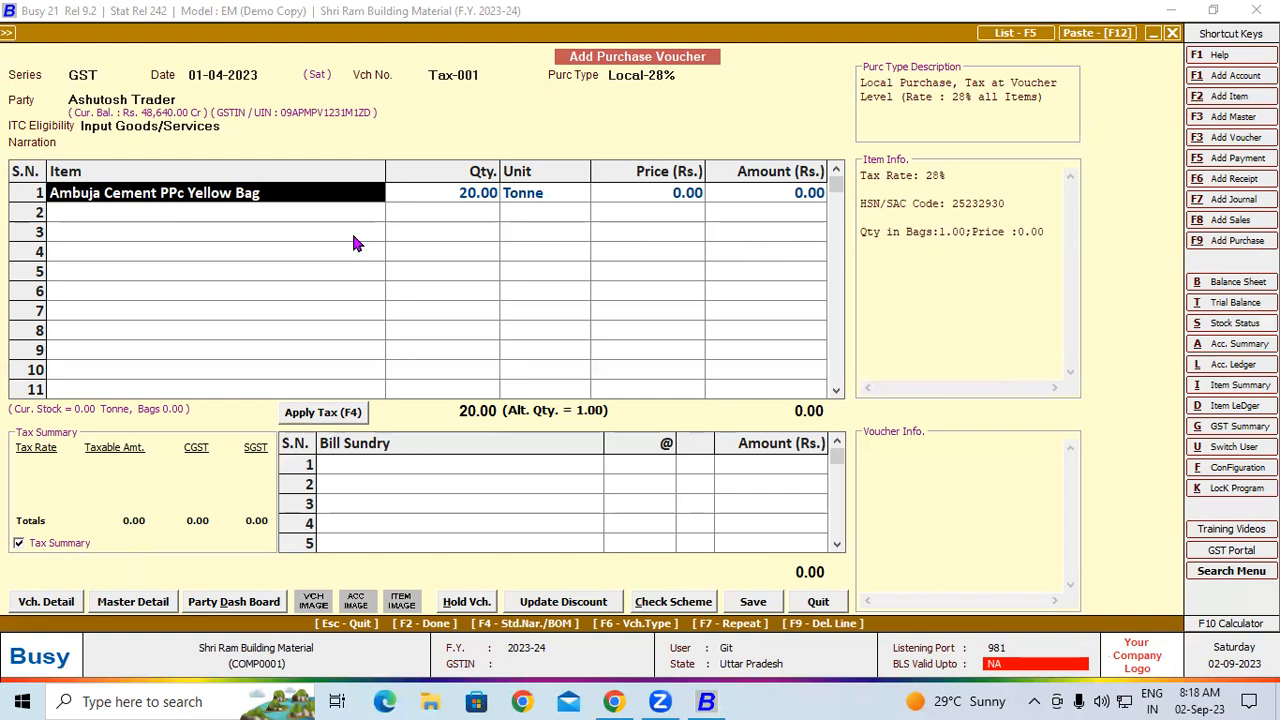
pyautogui.hotkey('alt', 'm')
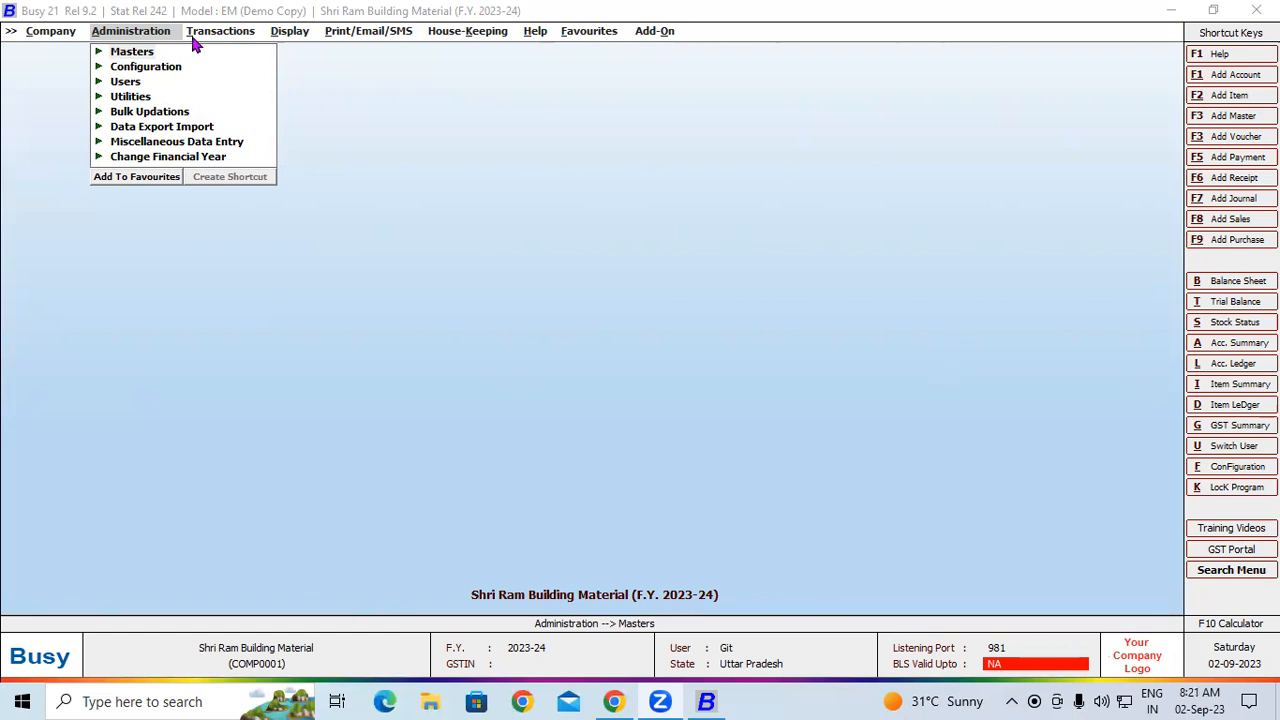
# List the purchase vouchers of all series dated 01-04-2023 on screen, with quantities shown in the main unit
pyautogui.click(212, 34)
pyautogui.click(232, 68)
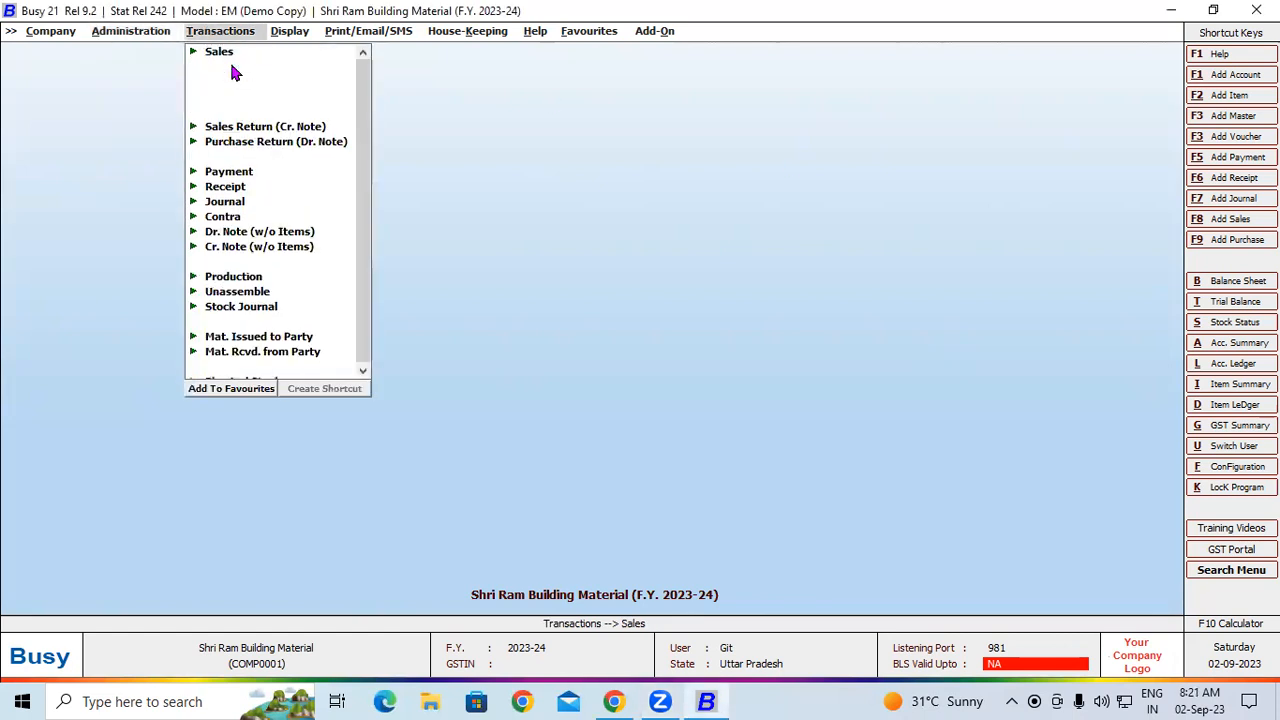
pyautogui.click(250, 112)
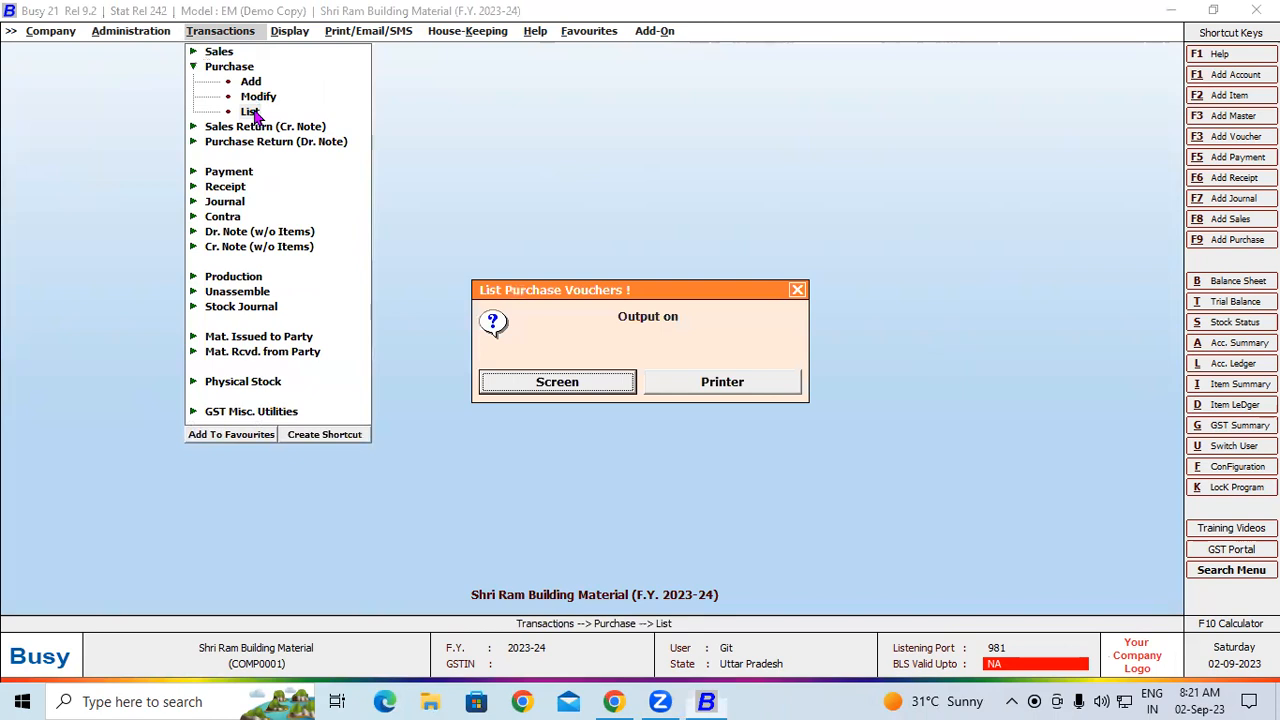
pyautogui.click(545, 388)
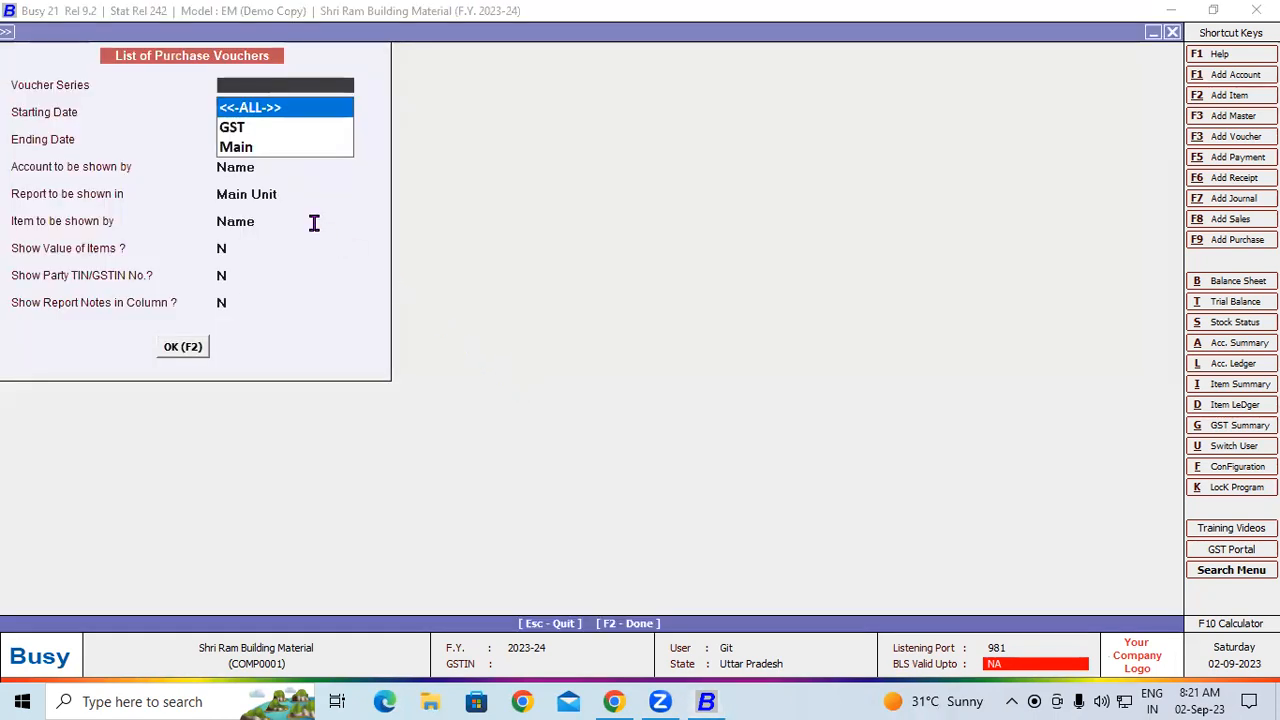
pyautogui.click(184, 349)
pyautogui.click(184, 350)
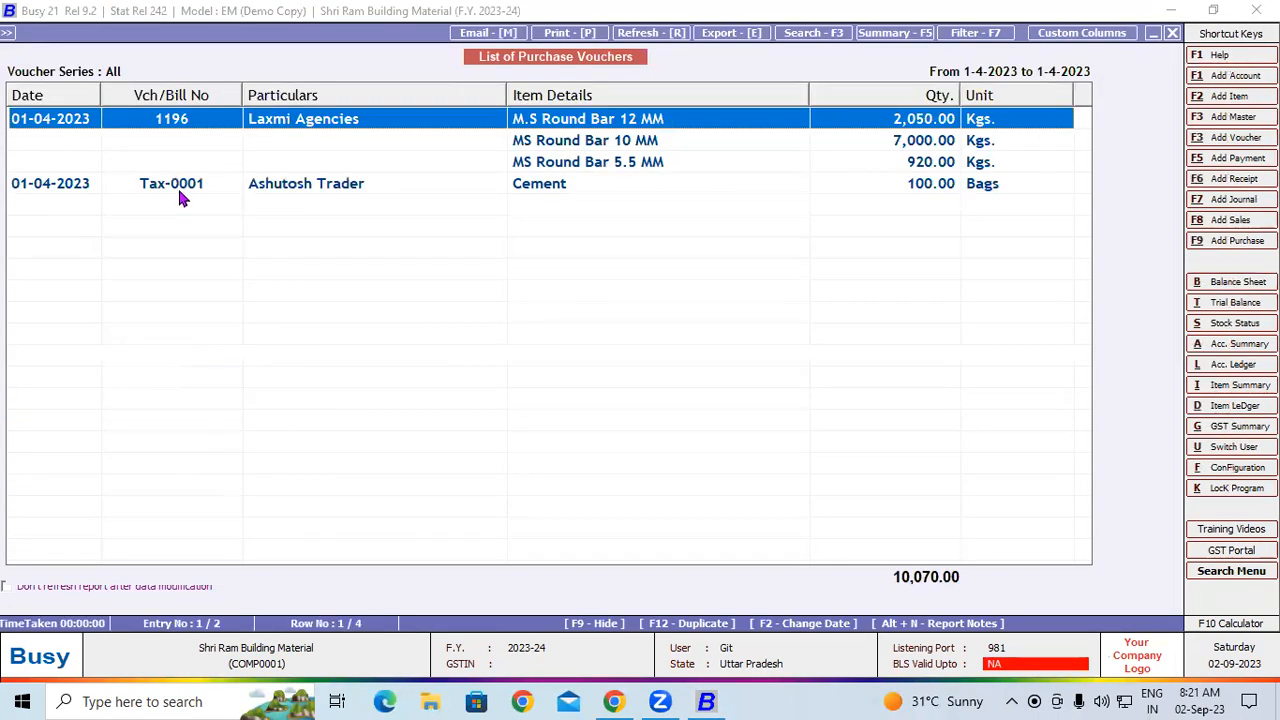
# Open the Cement purchase voucher Tax-0001 from Ashutosh Trader for modification
pyautogui.click(381, 185)
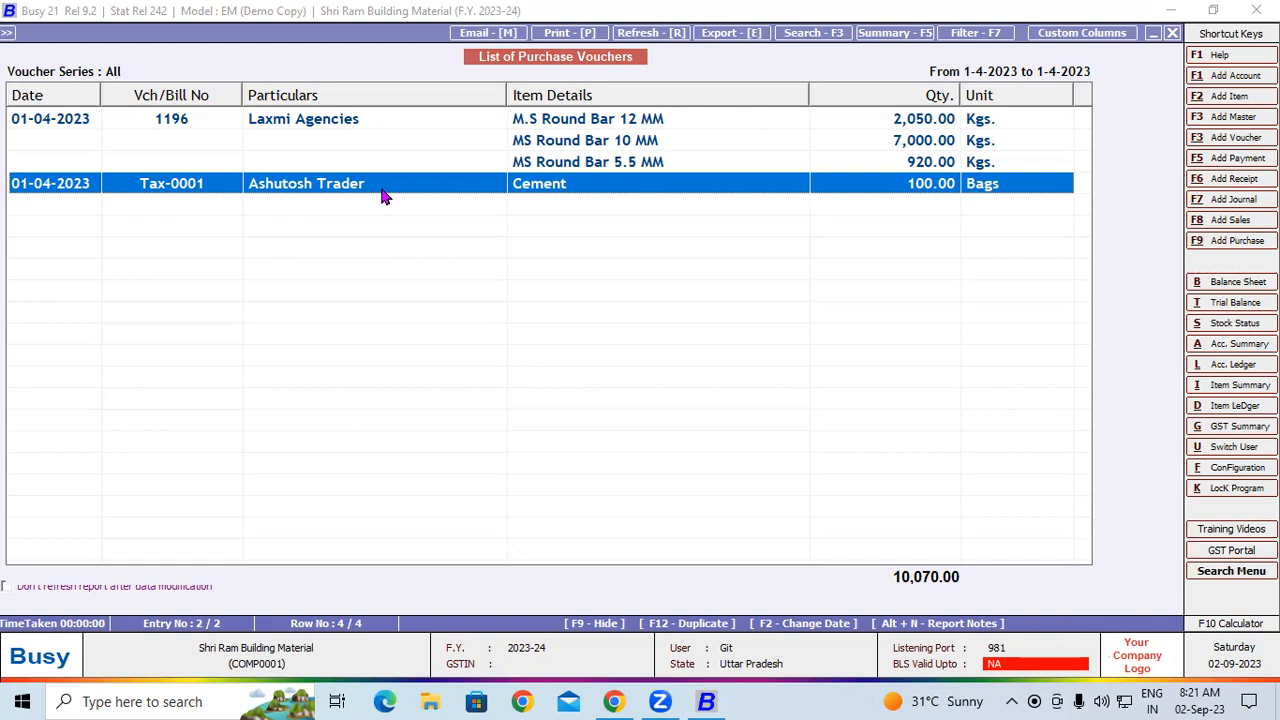
pyautogui.doubleClick(382, 189)
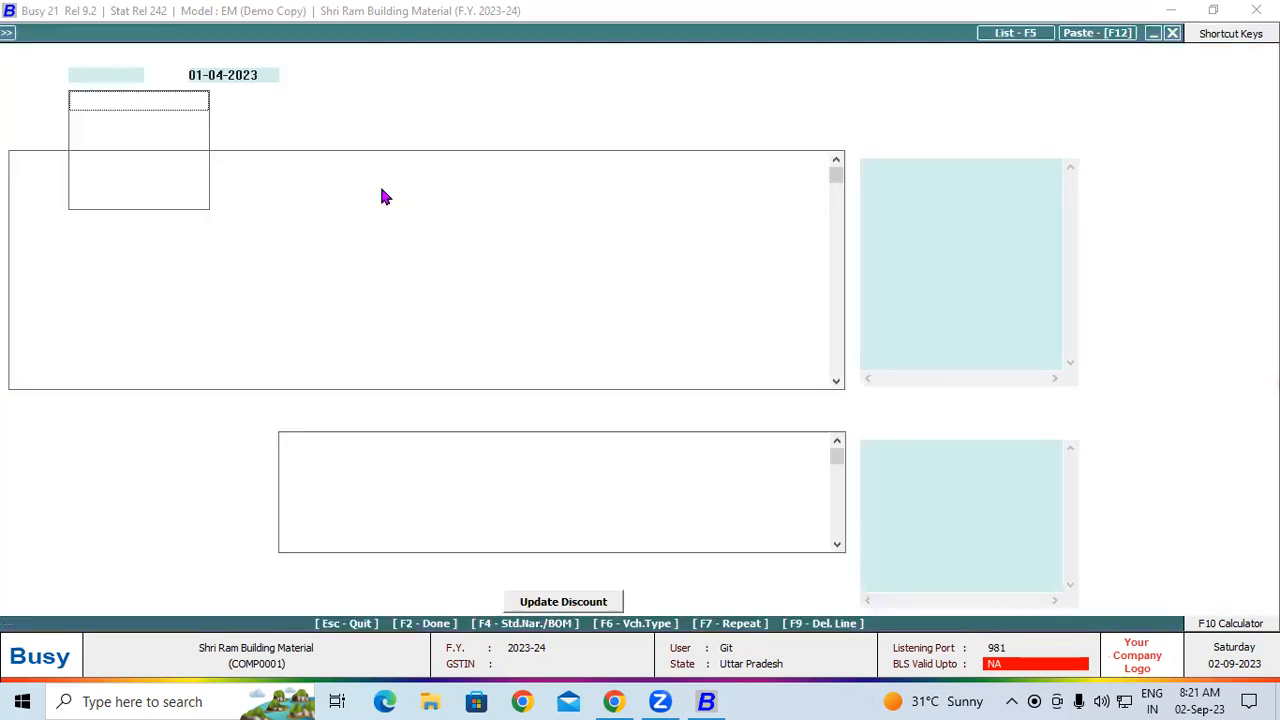
pyautogui.press('Escape')
pyautogui.press('Return')
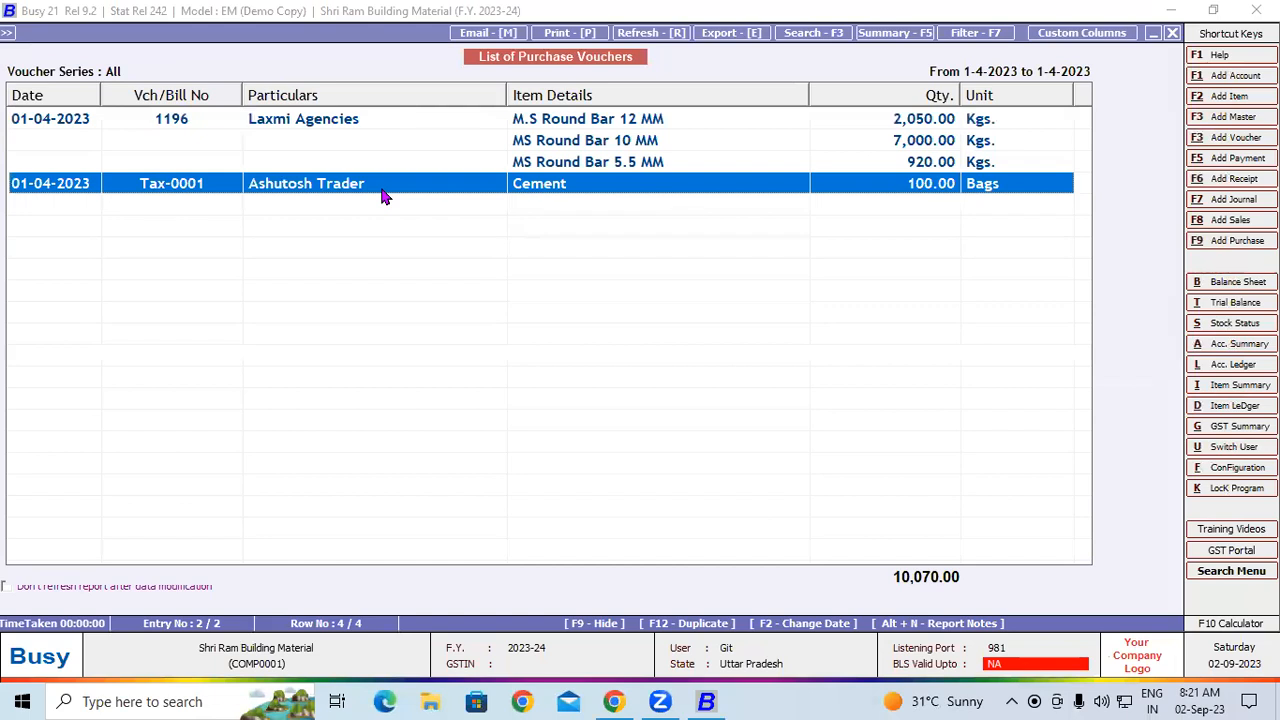
pyautogui.doubleClick(728, 191)
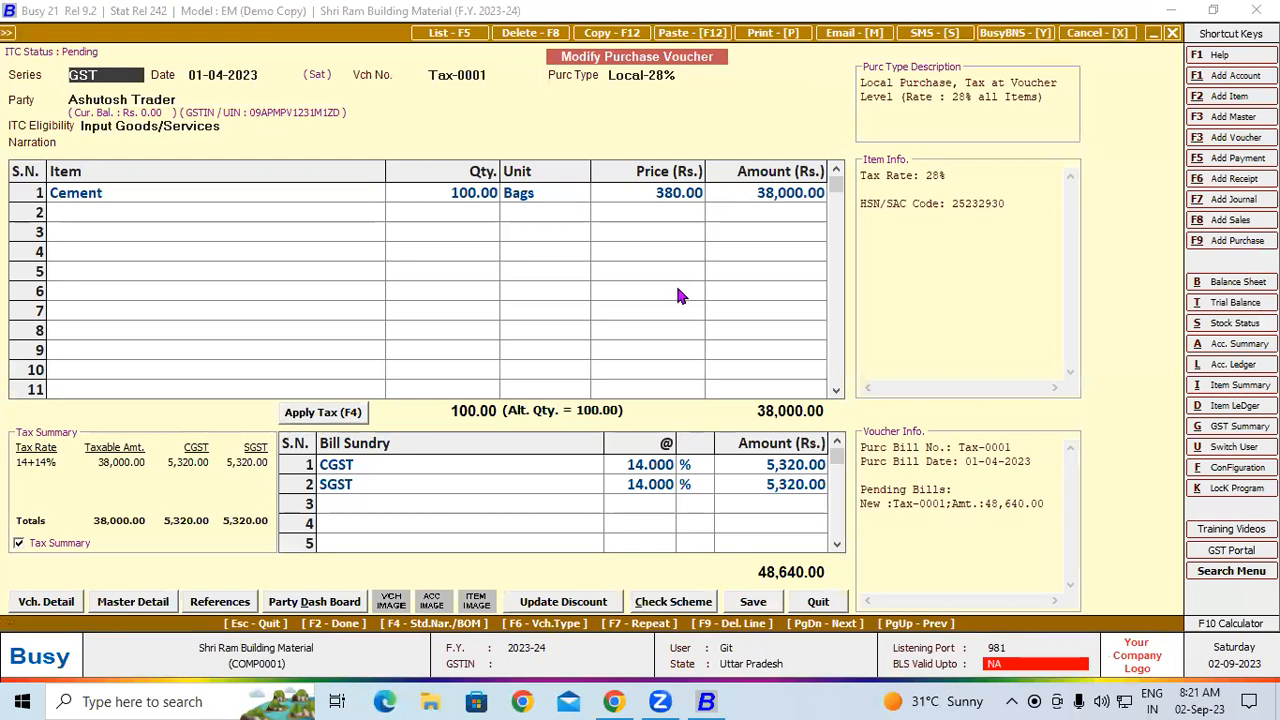
# View the party dashboard of Ashutosh Trader from the voucher and close it
pyautogui.hotkey('alt', 'd')
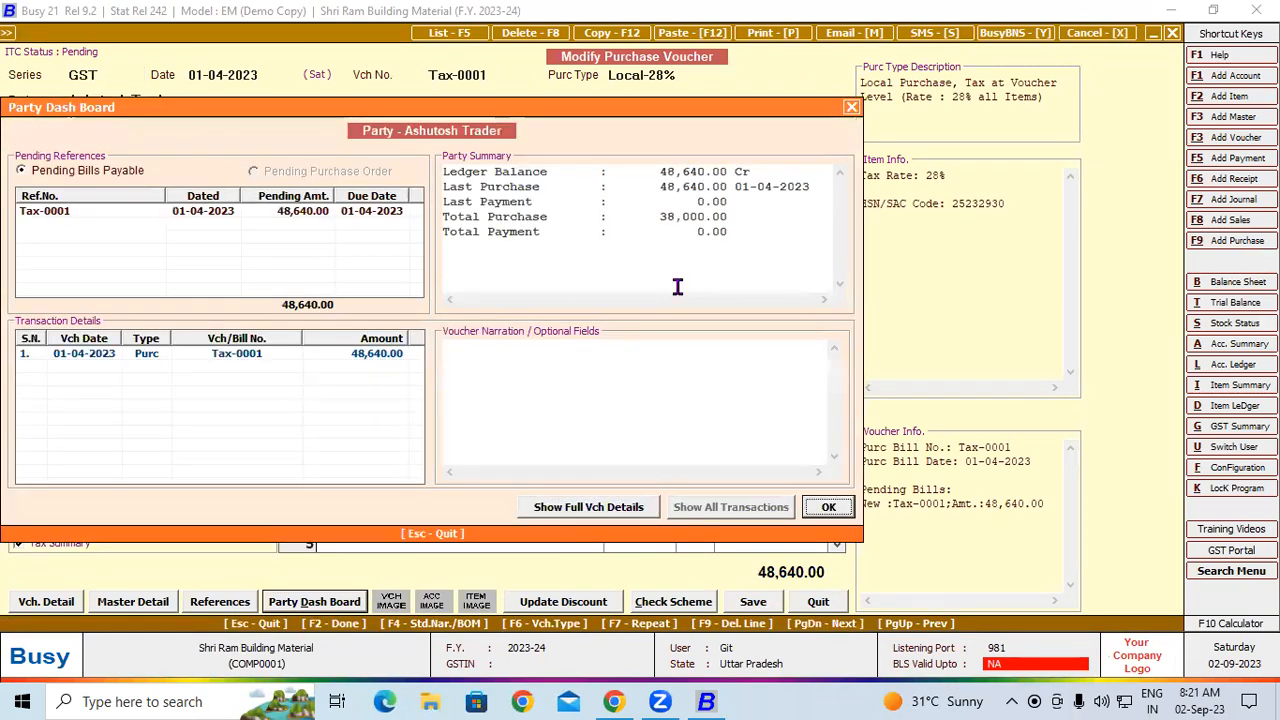
pyautogui.press('Escape')
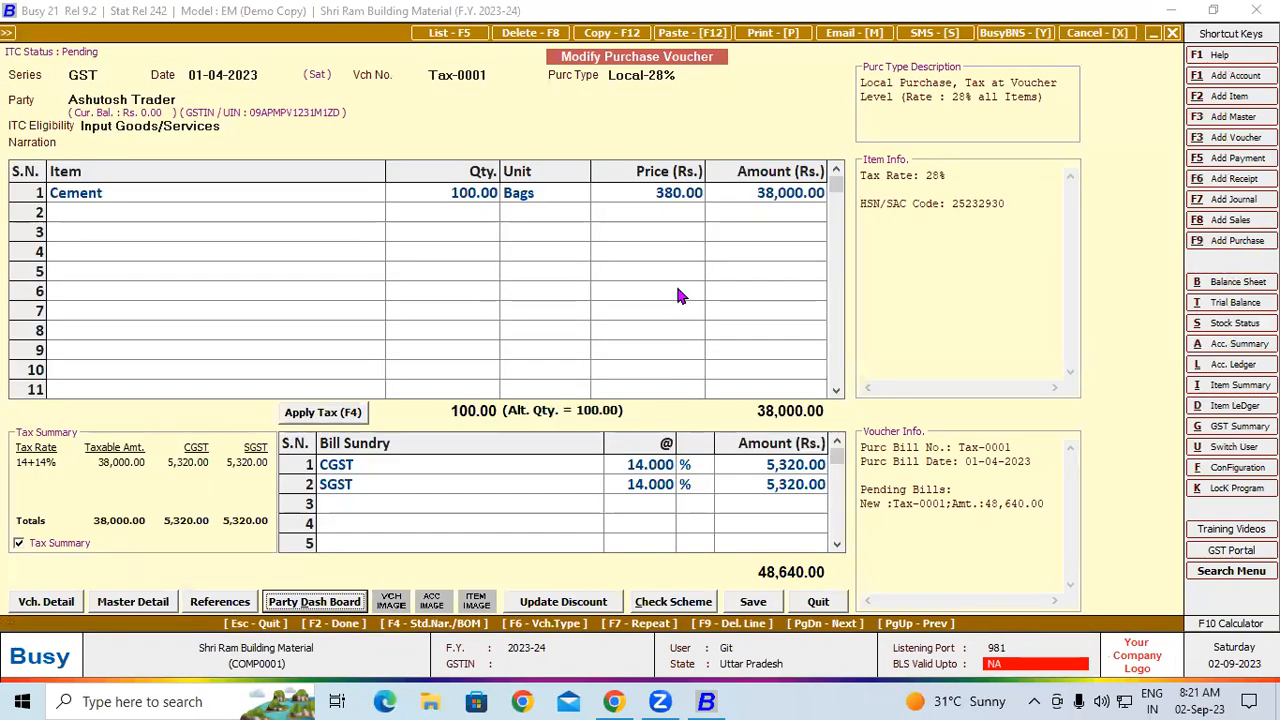
pyautogui.press('Return')
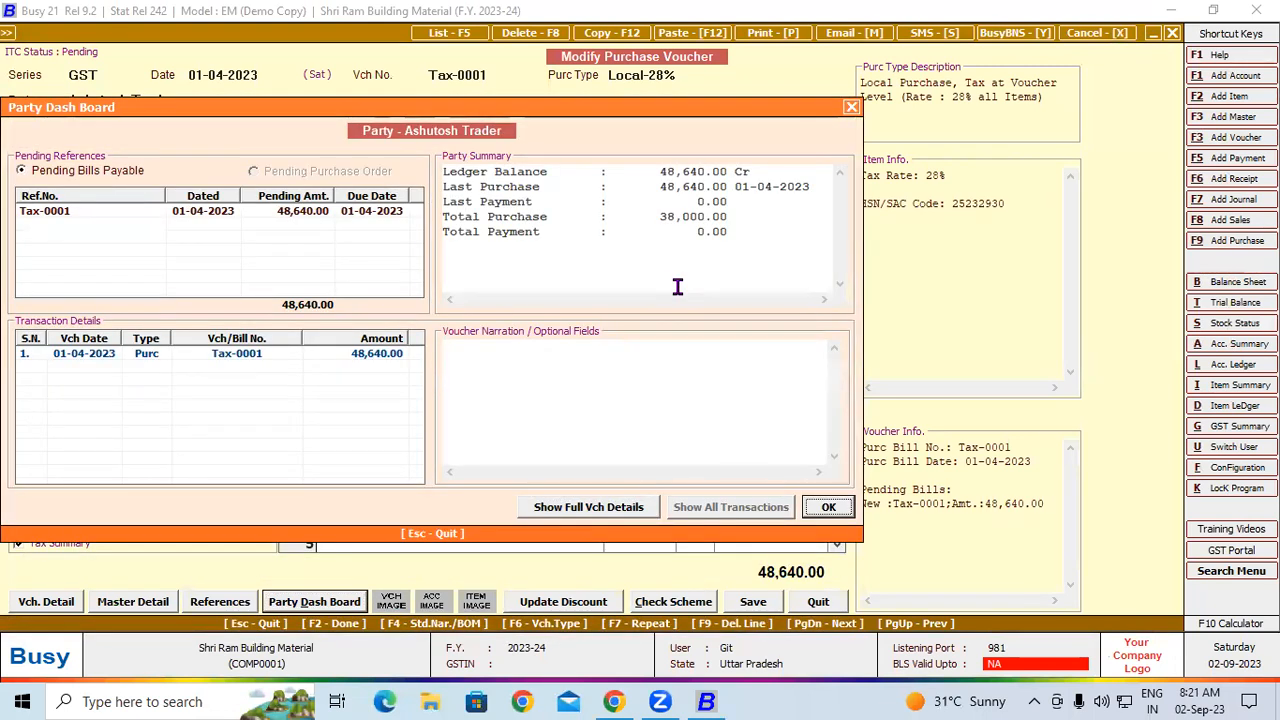
pyautogui.click(826, 510)
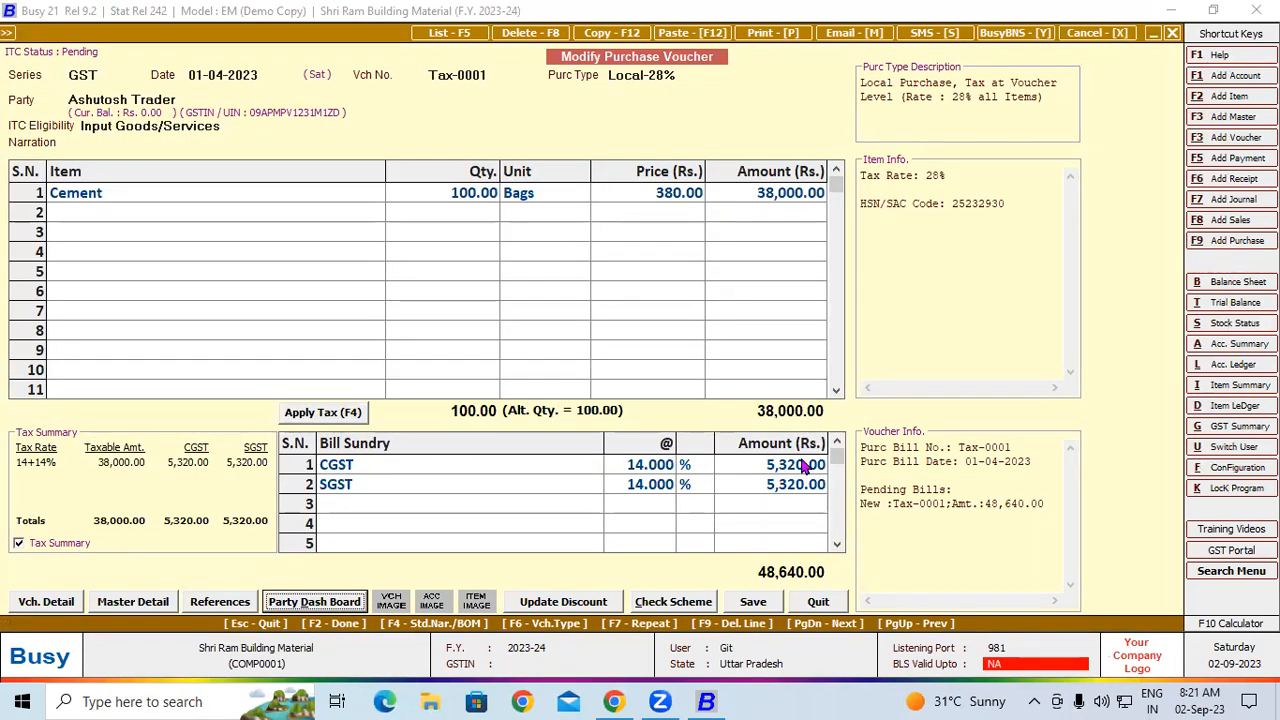
# Delete the Cement purchase voucher Tax-0001 and close the purchase voucher list
pyautogui.press('F8')
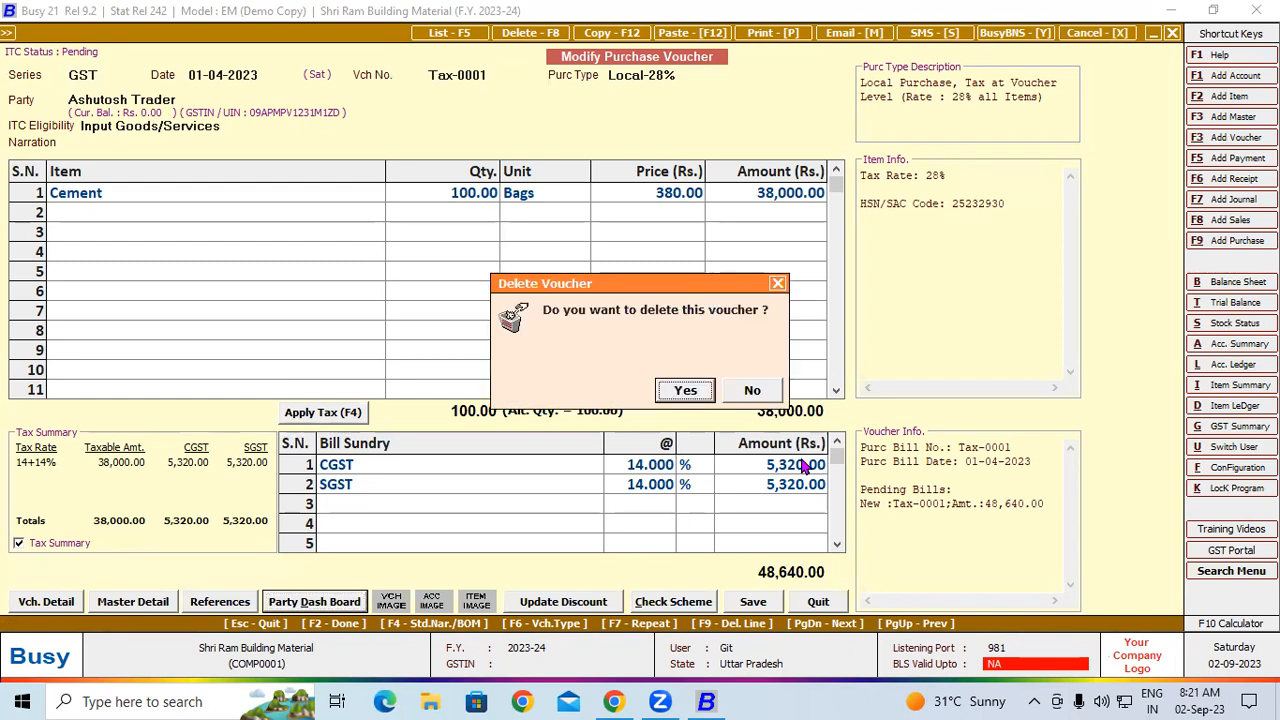
pyautogui.press('Return')
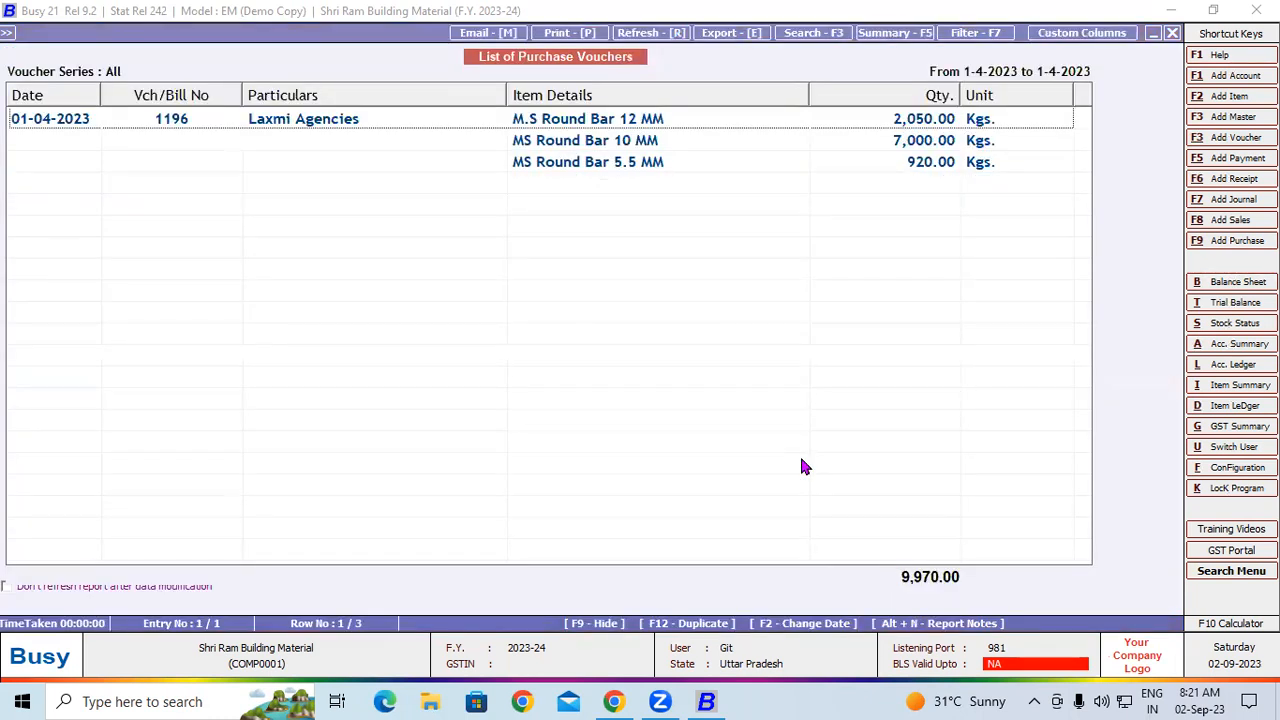
pyautogui.press('Escape')
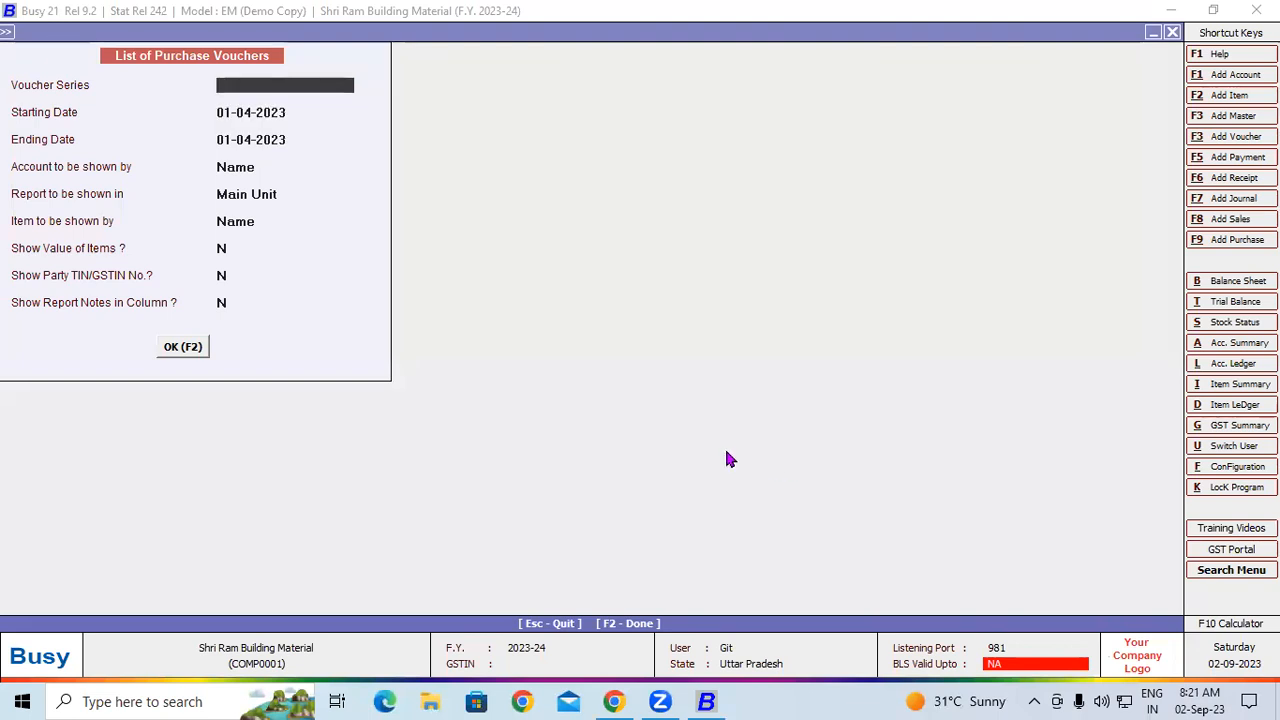
pyautogui.press('F2')
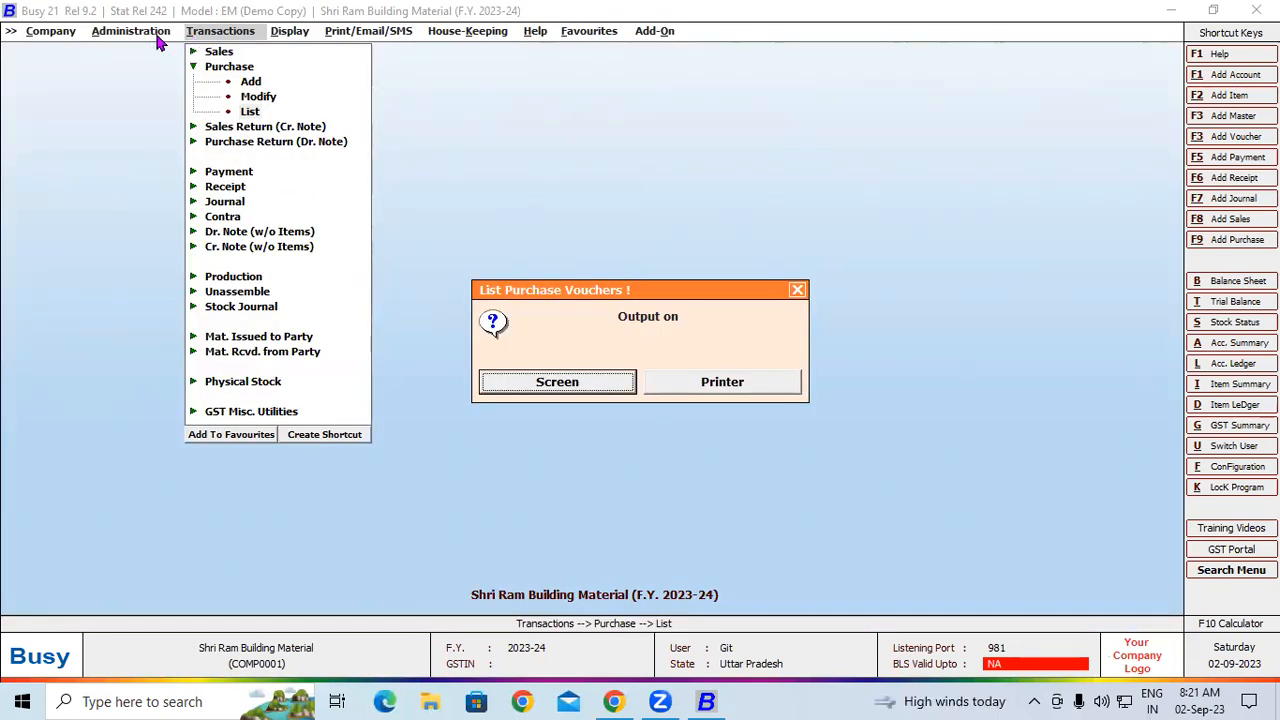
pyautogui.click(797, 290)
# List the item groups from the masters on screen
pyautogui.click(128, 32)
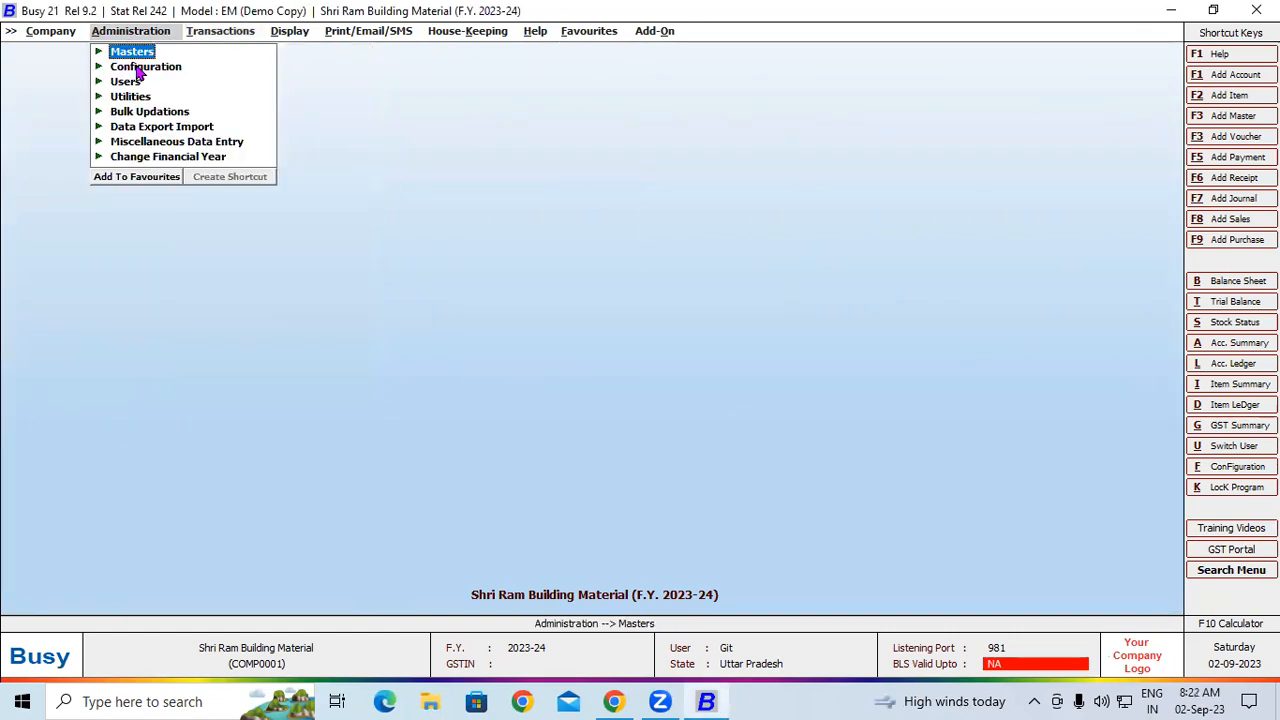
pyautogui.click(133, 53)
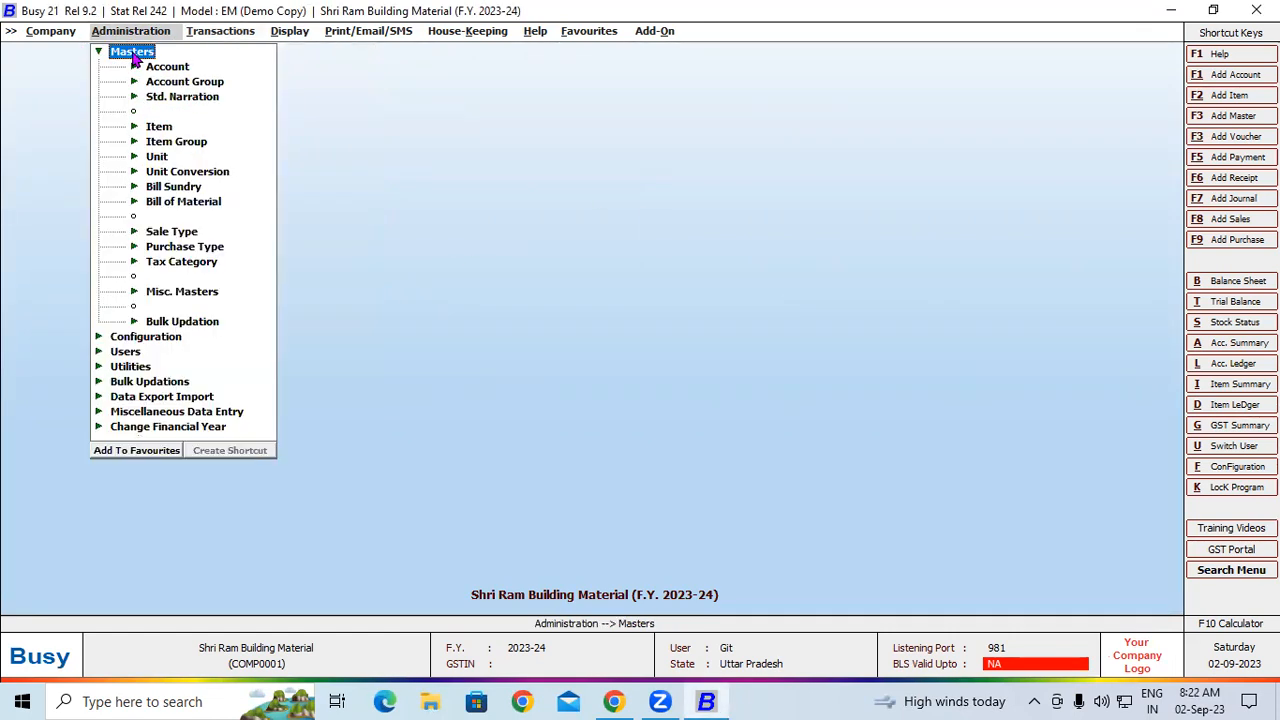
pyautogui.click(174, 143)
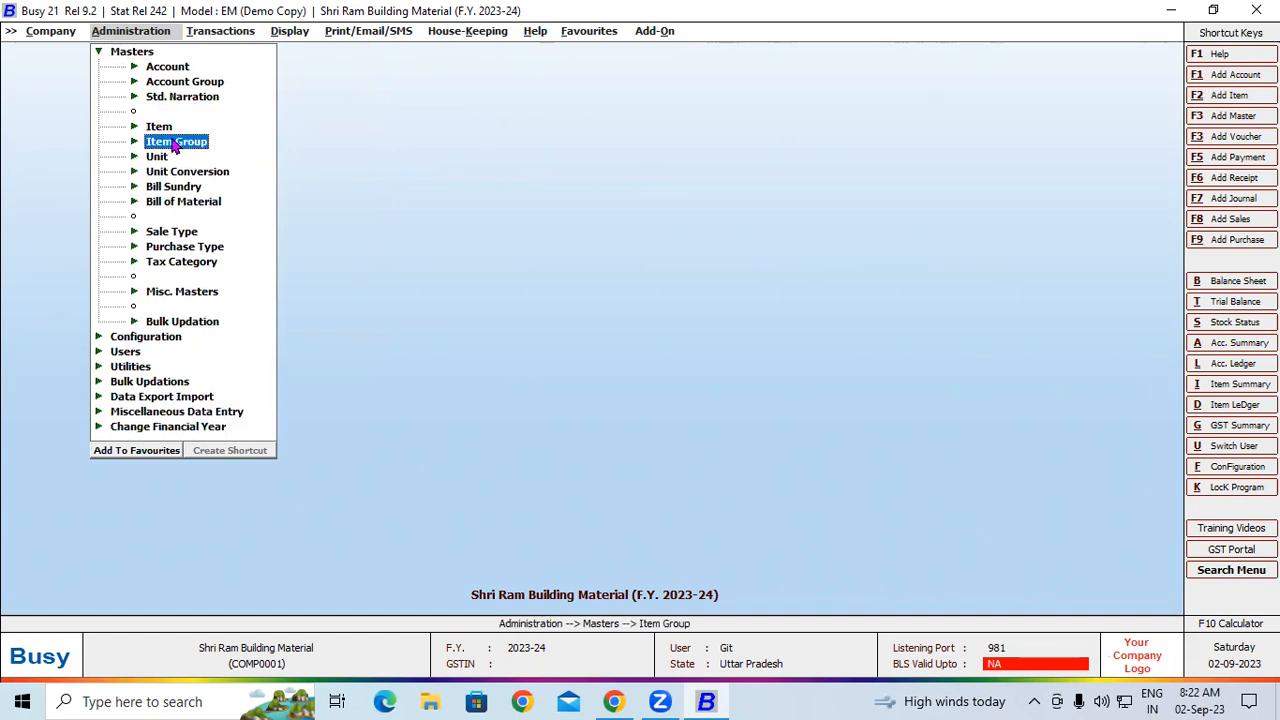
pyautogui.click(174, 143)
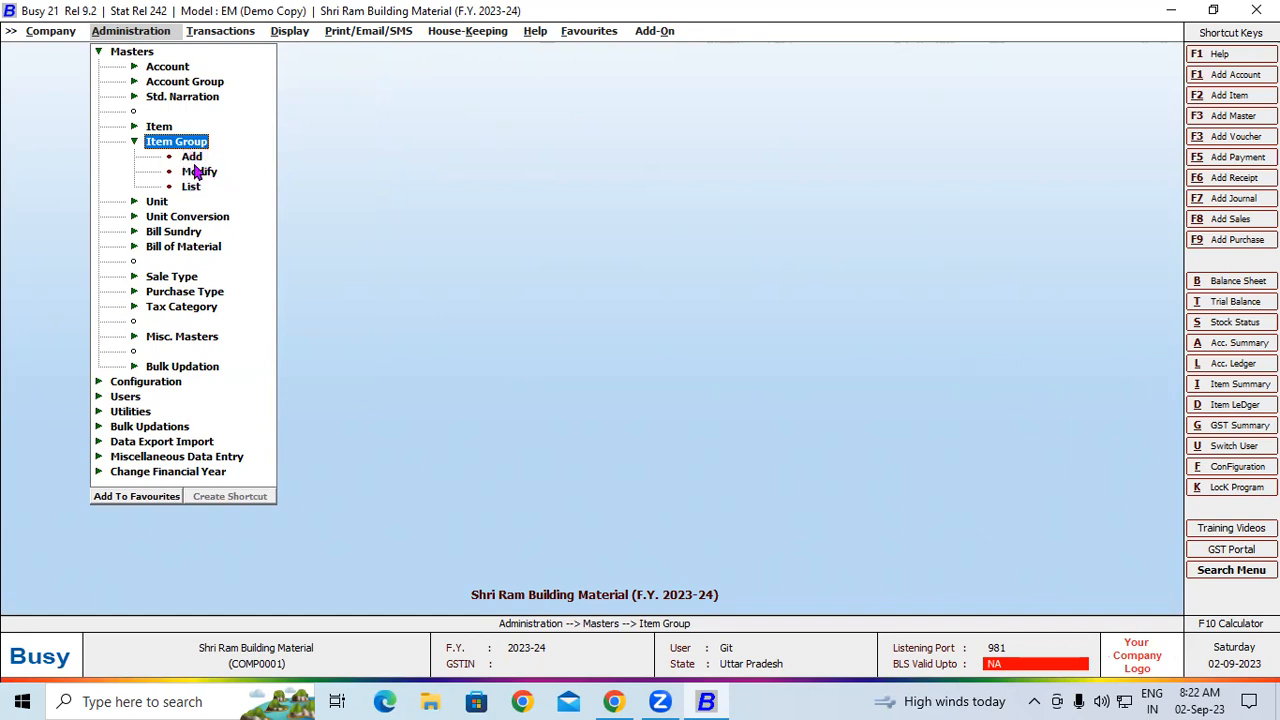
pyautogui.click(192, 190)
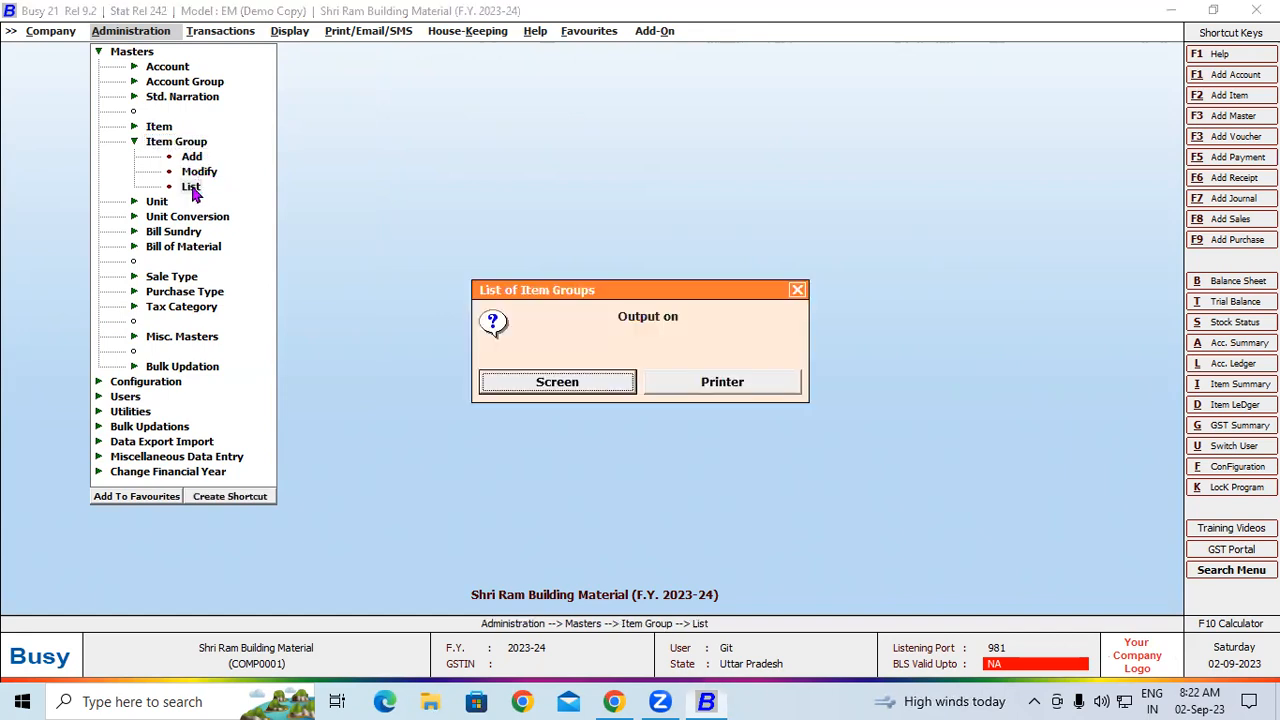
pyautogui.click(541, 379)
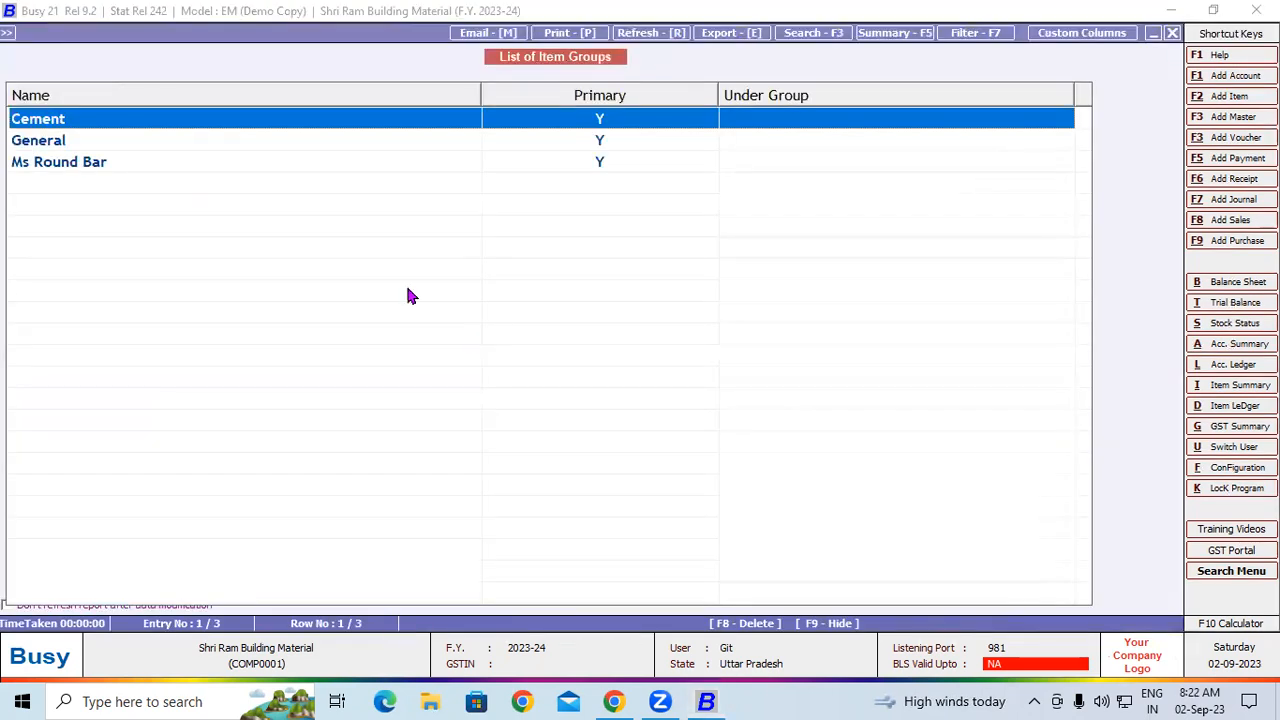
# Try to delete the Cement item group and close the item group list
pyautogui.press('Return')
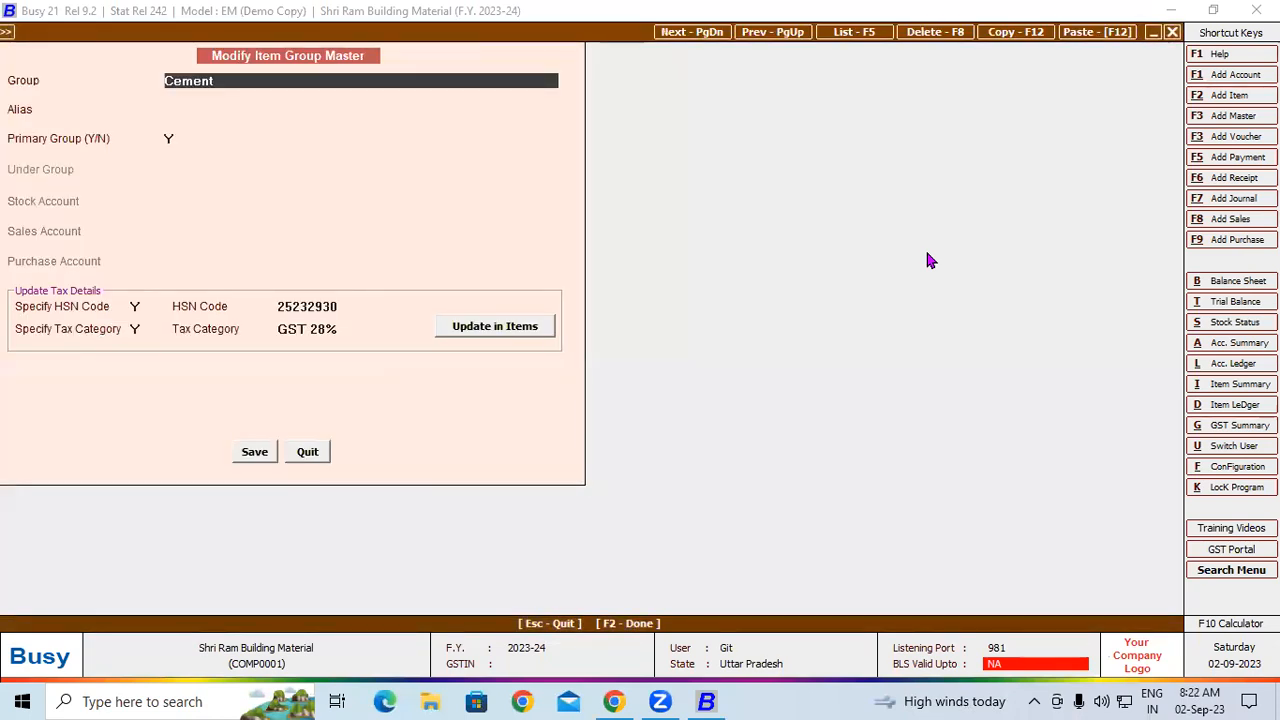
pyautogui.press('F8')
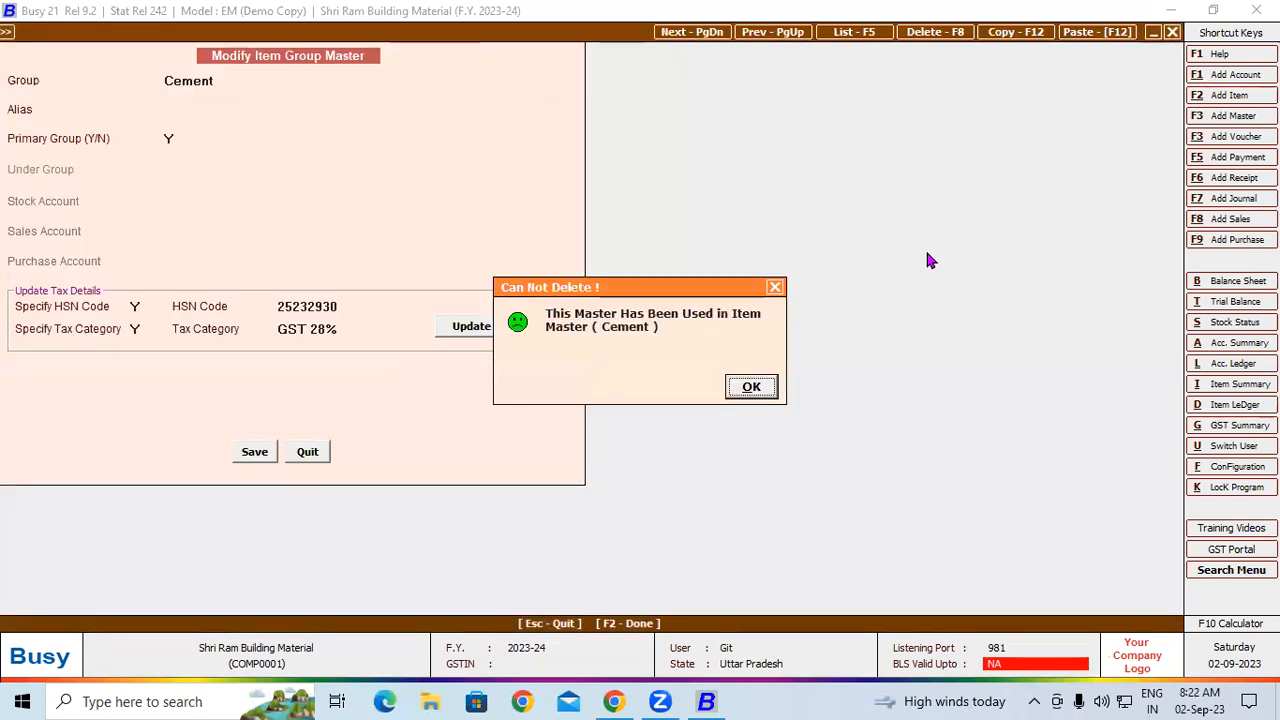
pyautogui.press('Return')
pyautogui.press('Escape')
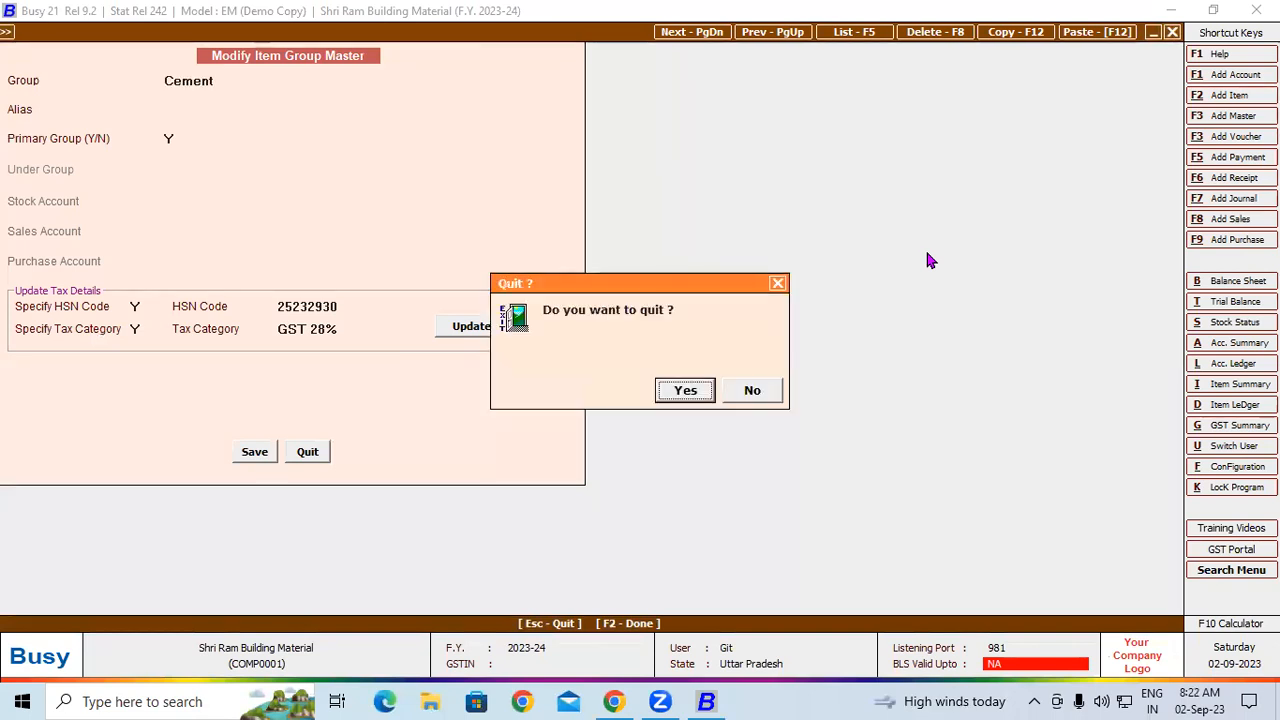
pyautogui.press('Return')
pyautogui.press('Escape')
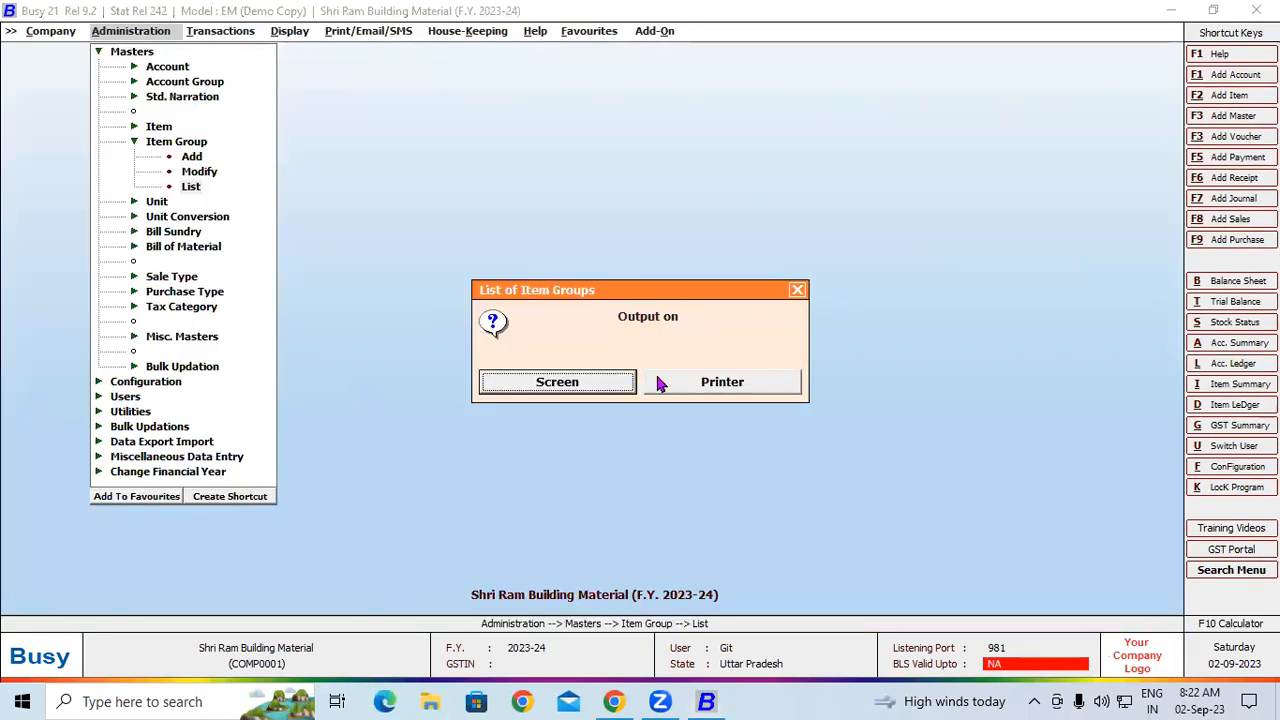
pyautogui.click(797, 291)
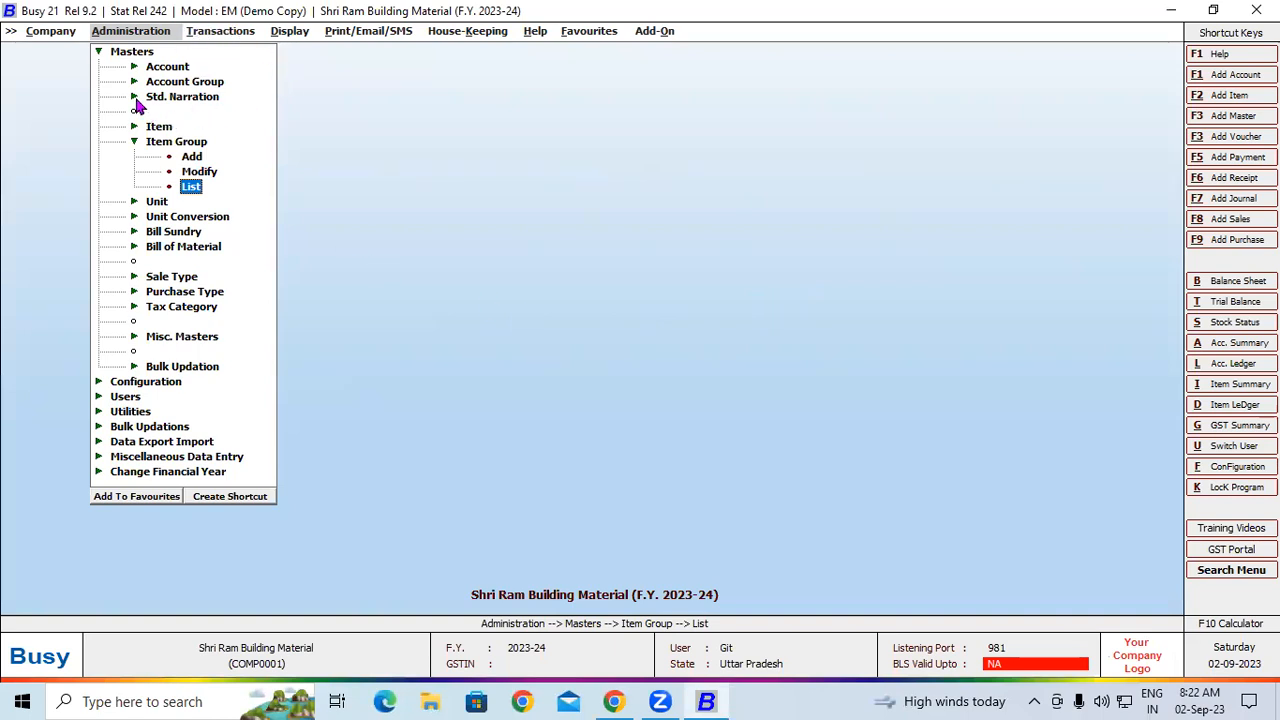
# Open the Cement item master for modification and cancel its deletion at the confirmation
pyautogui.click(166, 130)
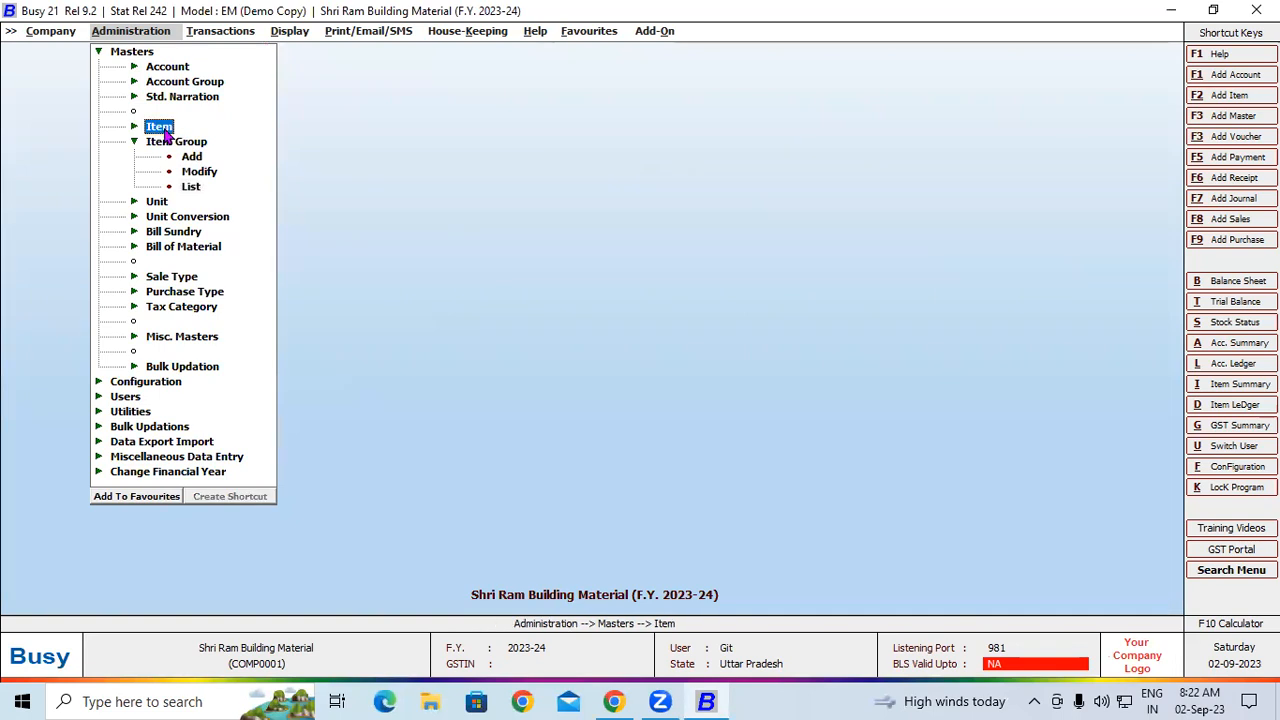
pyautogui.click(205, 160)
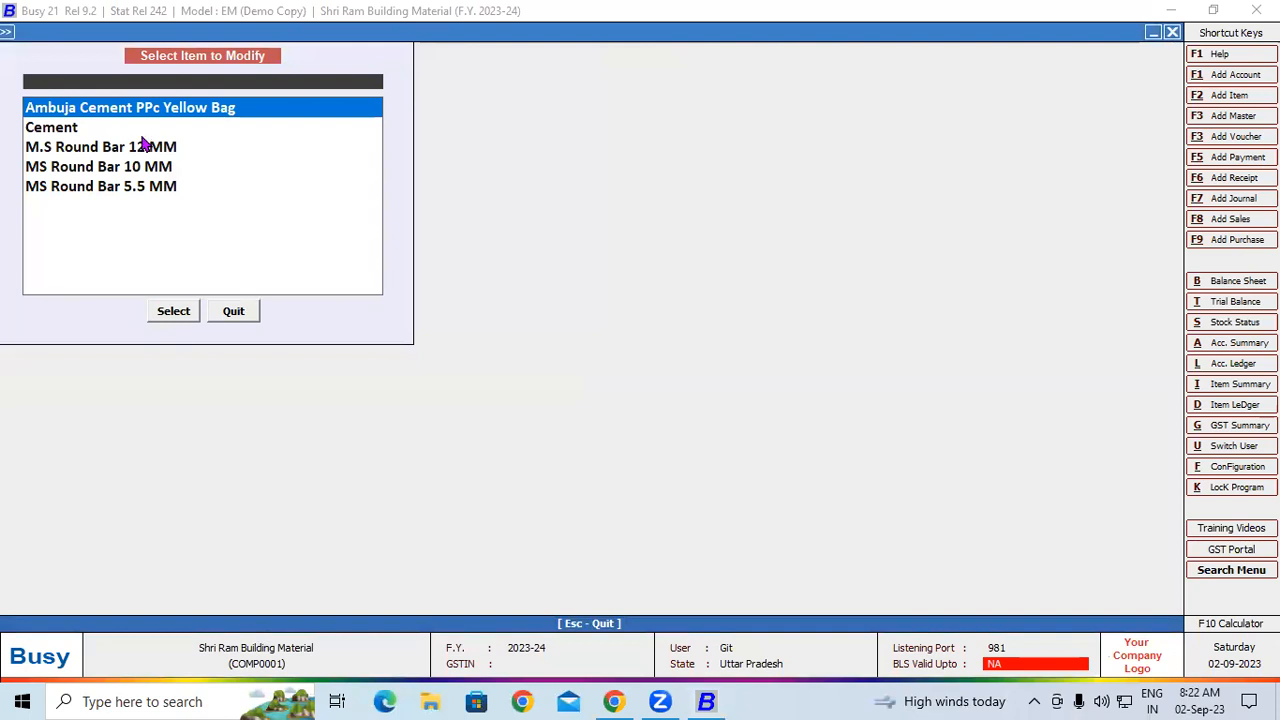
pyautogui.doubleClick(90, 130)
pyautogui.click(177, 309)
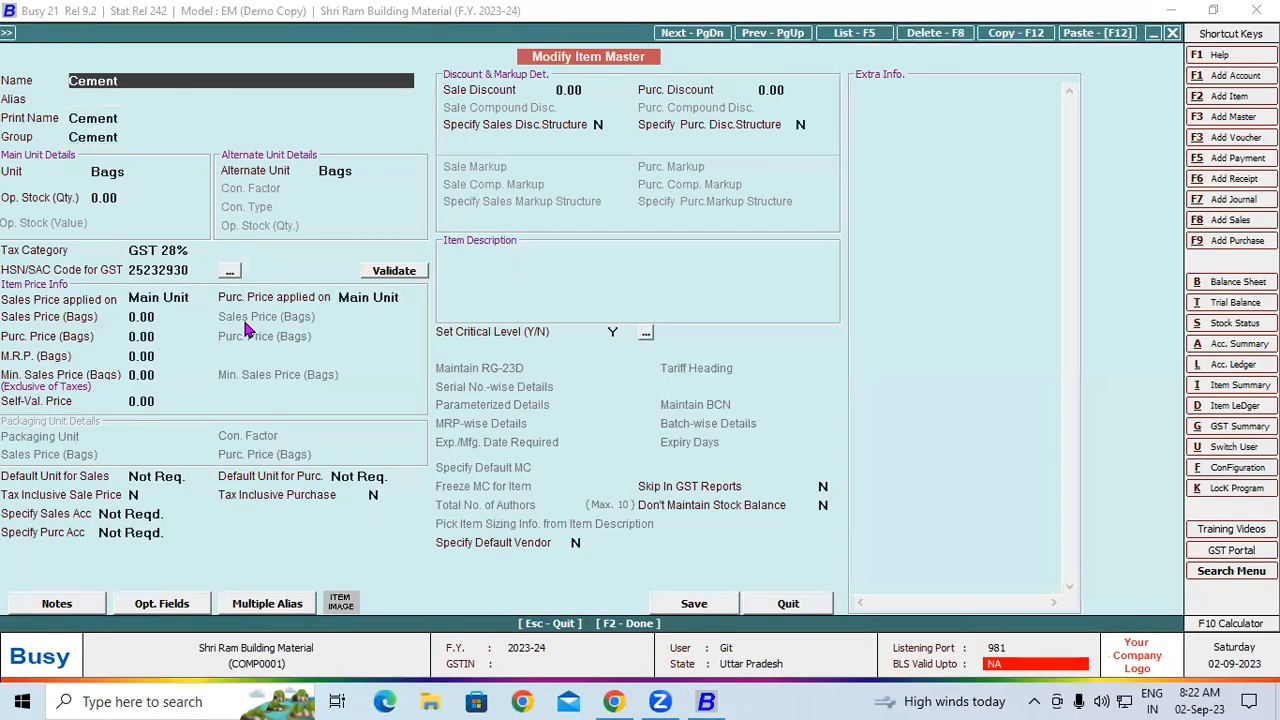
pyautogui.press('F8')
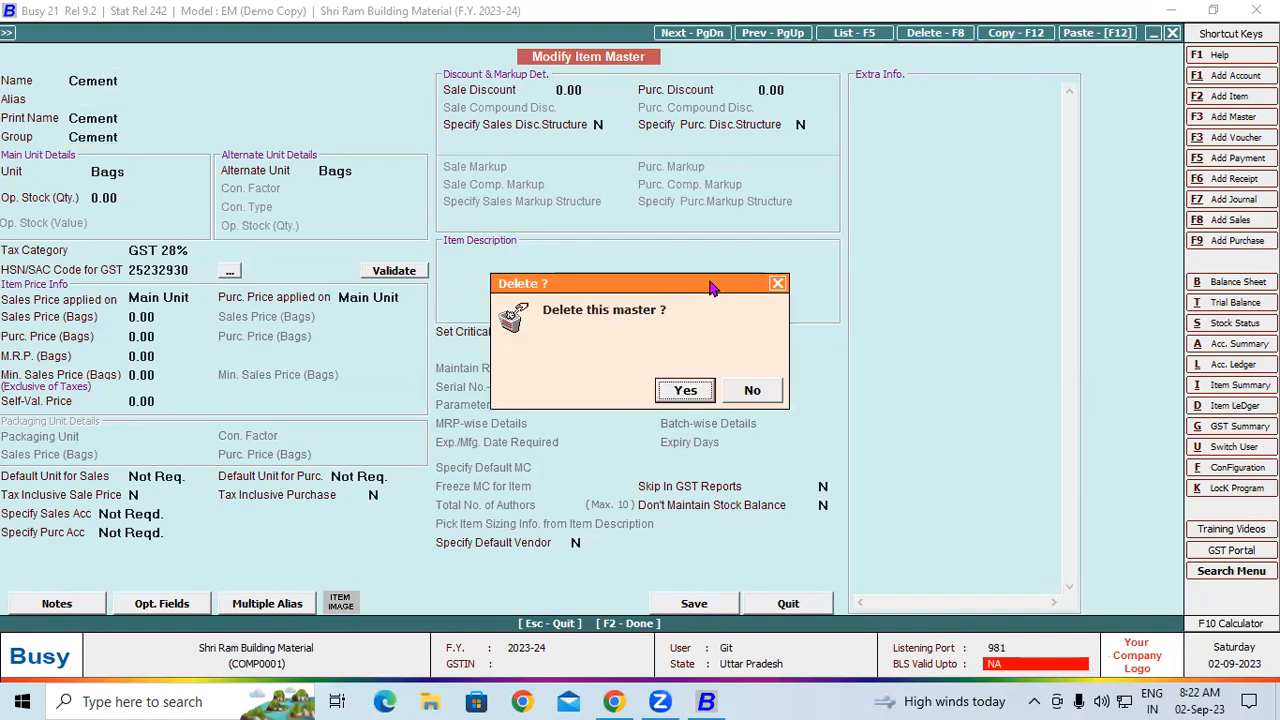
pyautogui.click(777, 284)
# View the available main units for the Cement item and quit the master without saving
pyautogui.click(110, 171)
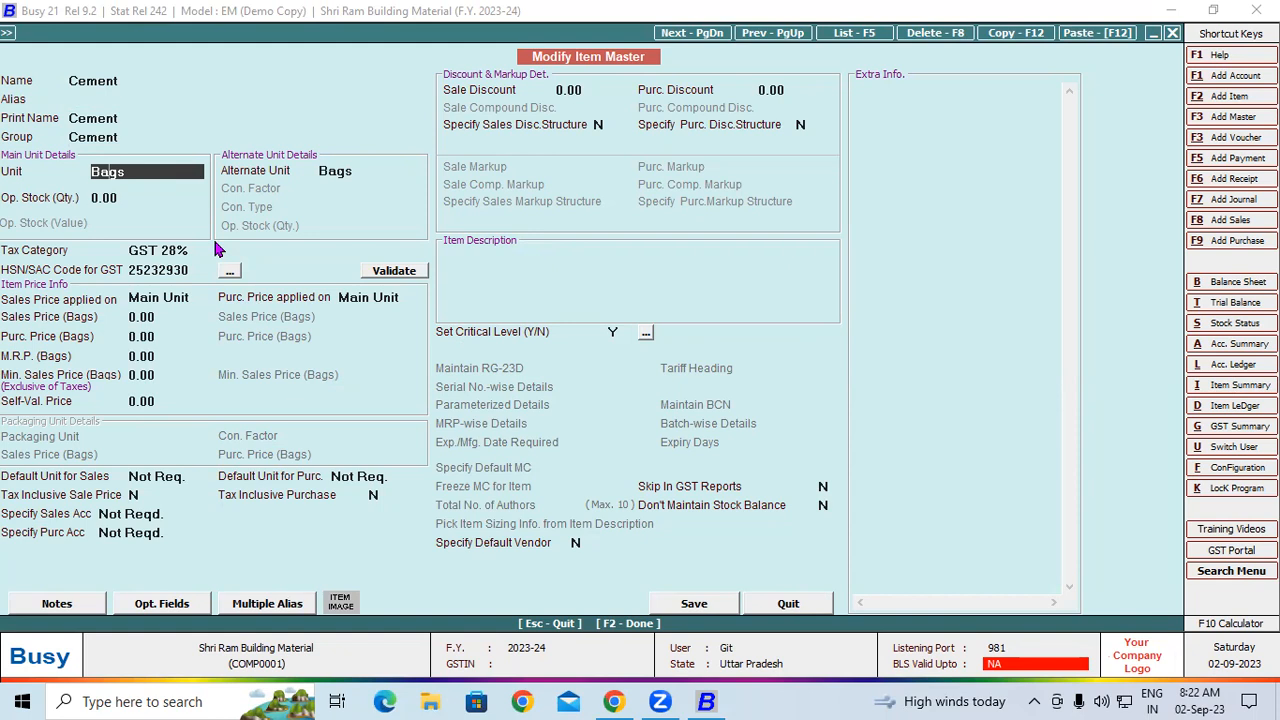
pyautogui.press('space')
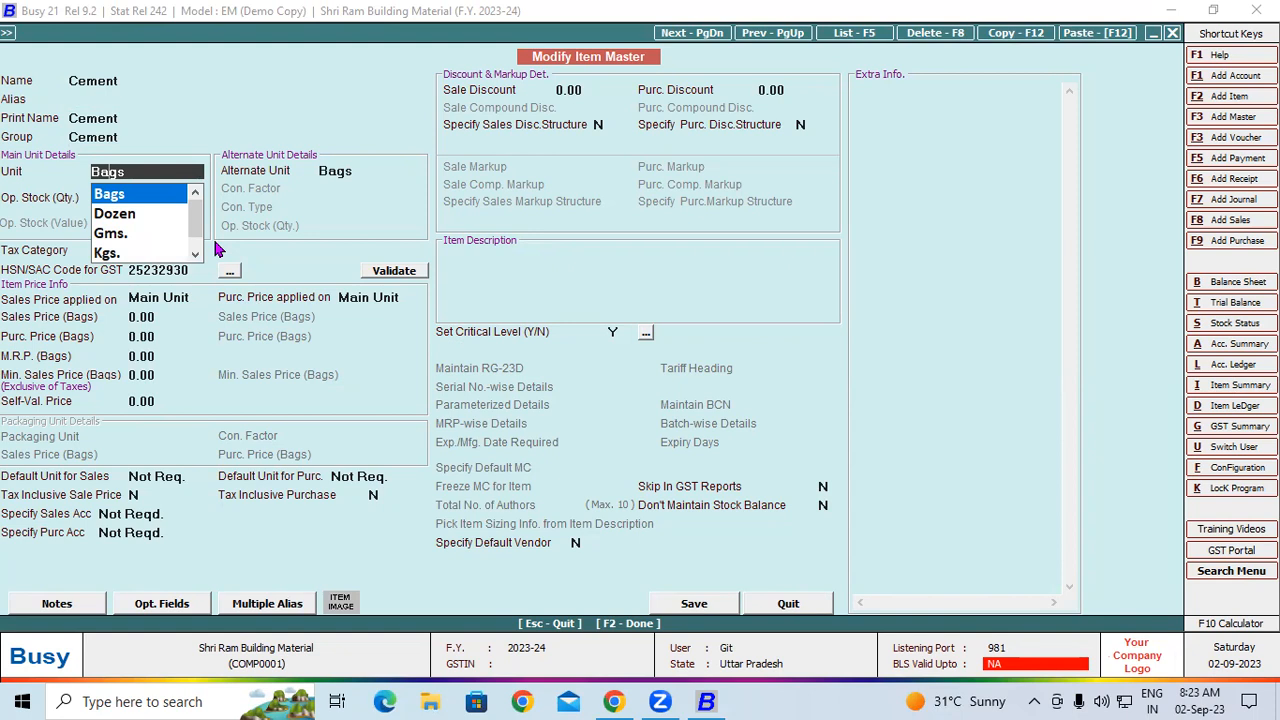
pyautogui.write('a')
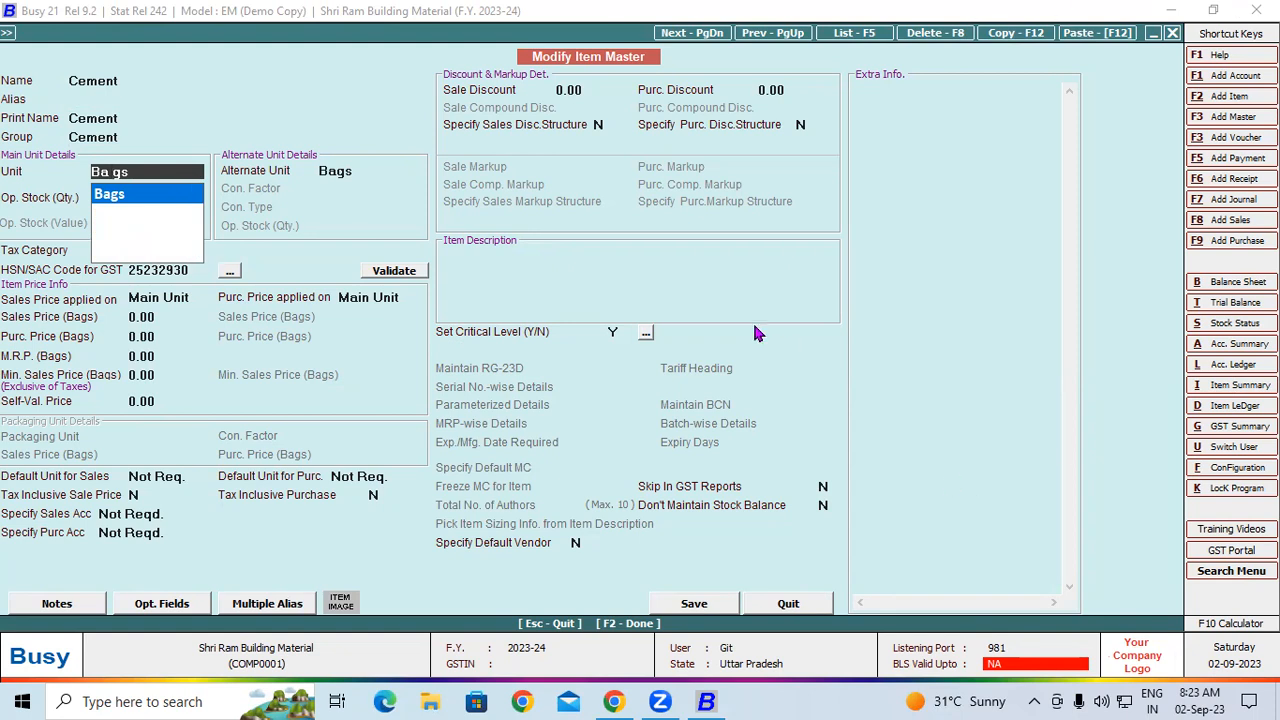
pyautogui.press('F3')
pyautogui.press('Escape')
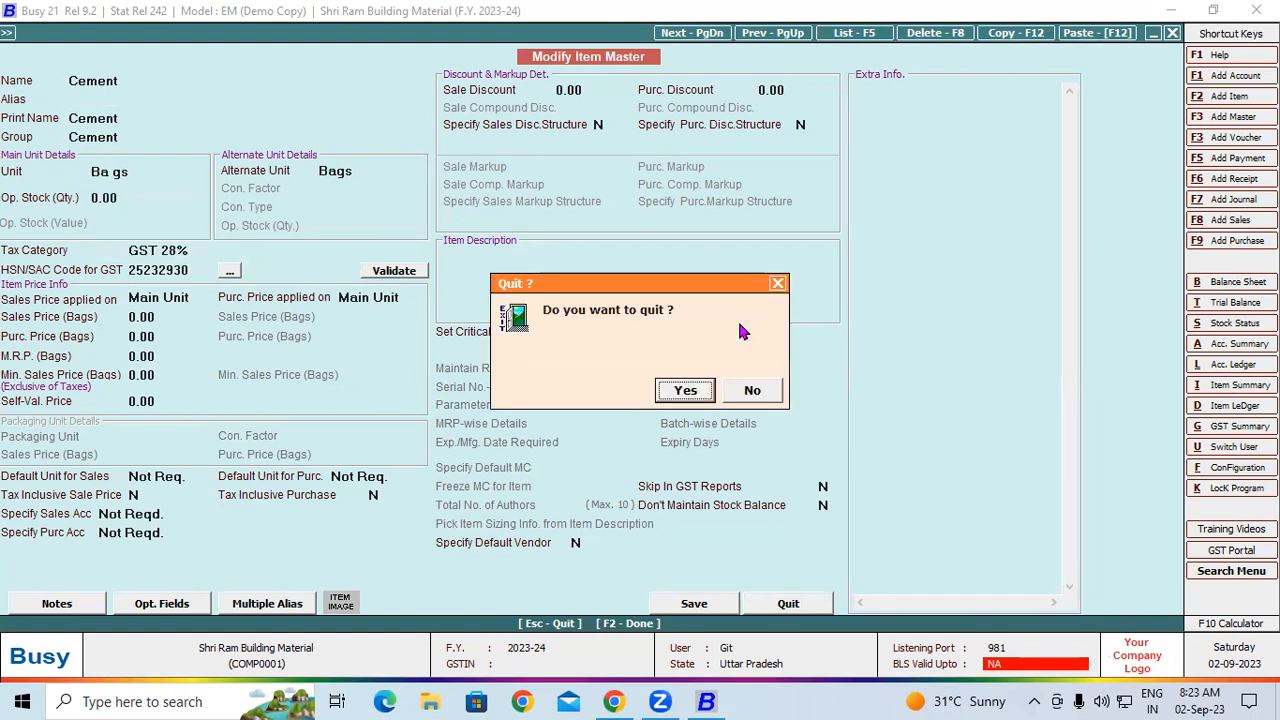
pyautogui.click(690, 392)
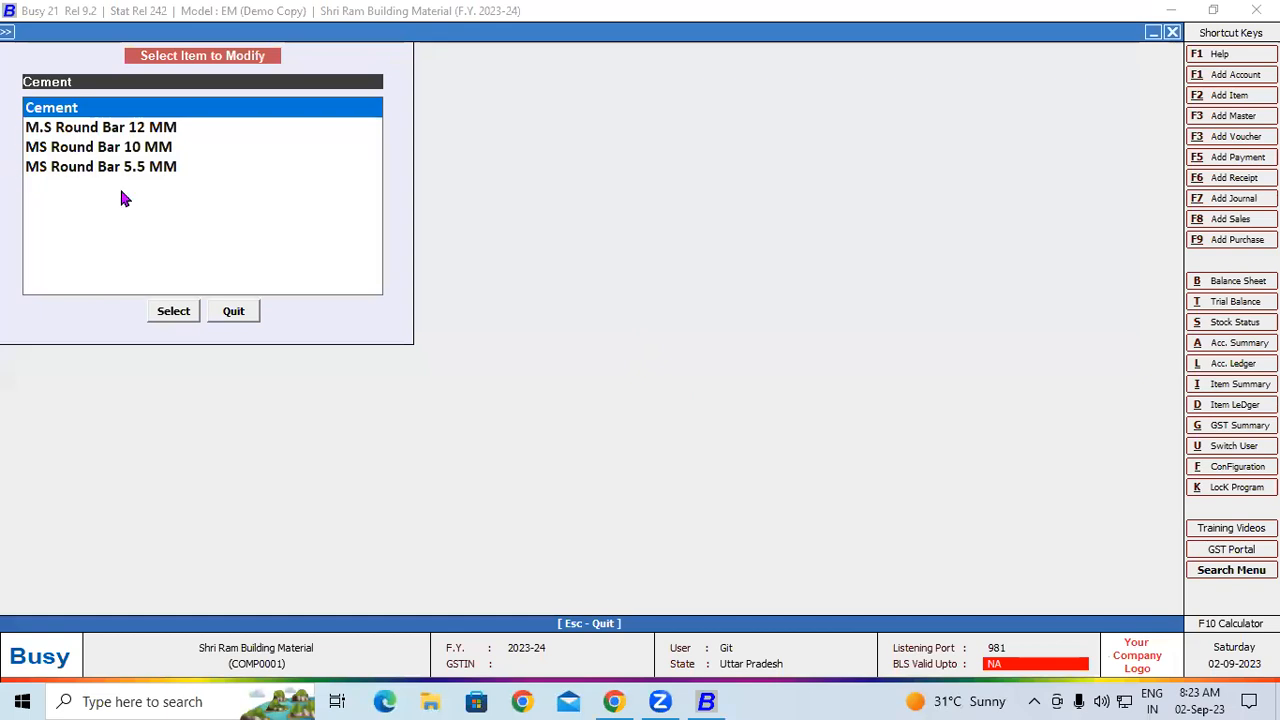
pyautogui.press('Escape')
# List all items from the item masters on screen
pyautogui.click(193, 172)
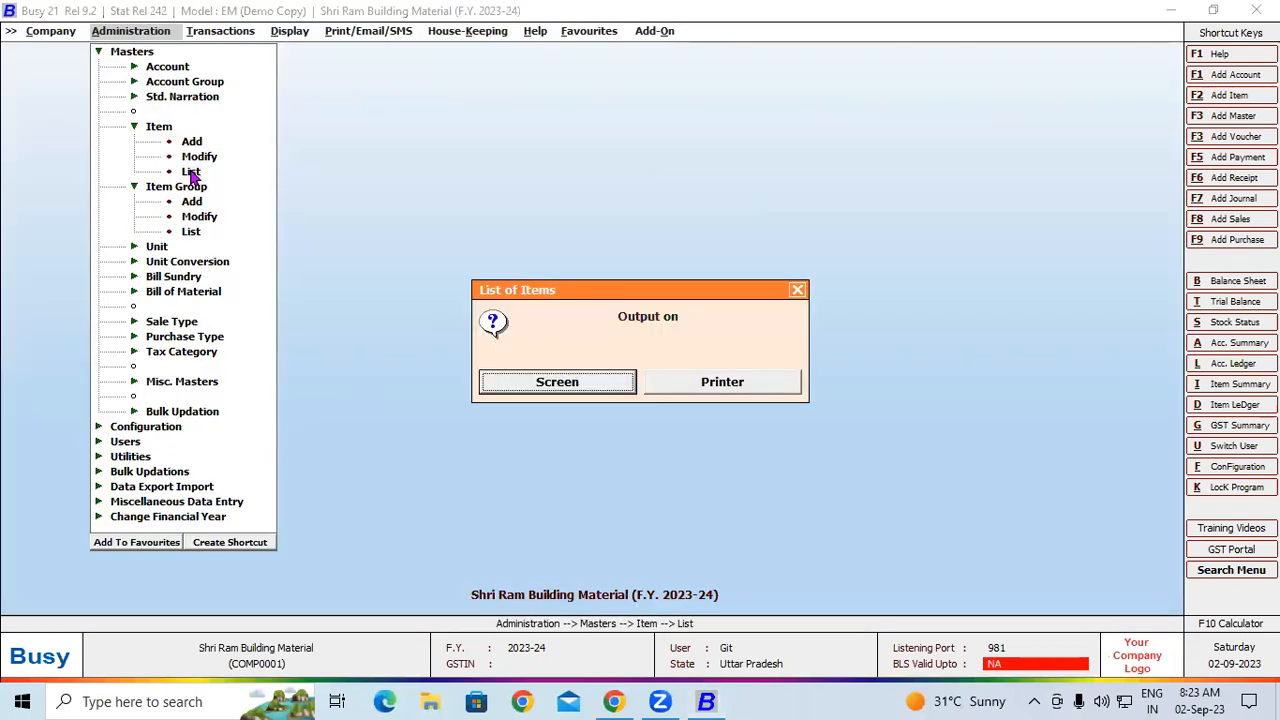
pyautogui.click(545, 382)
pyautogui.click(533, 380)
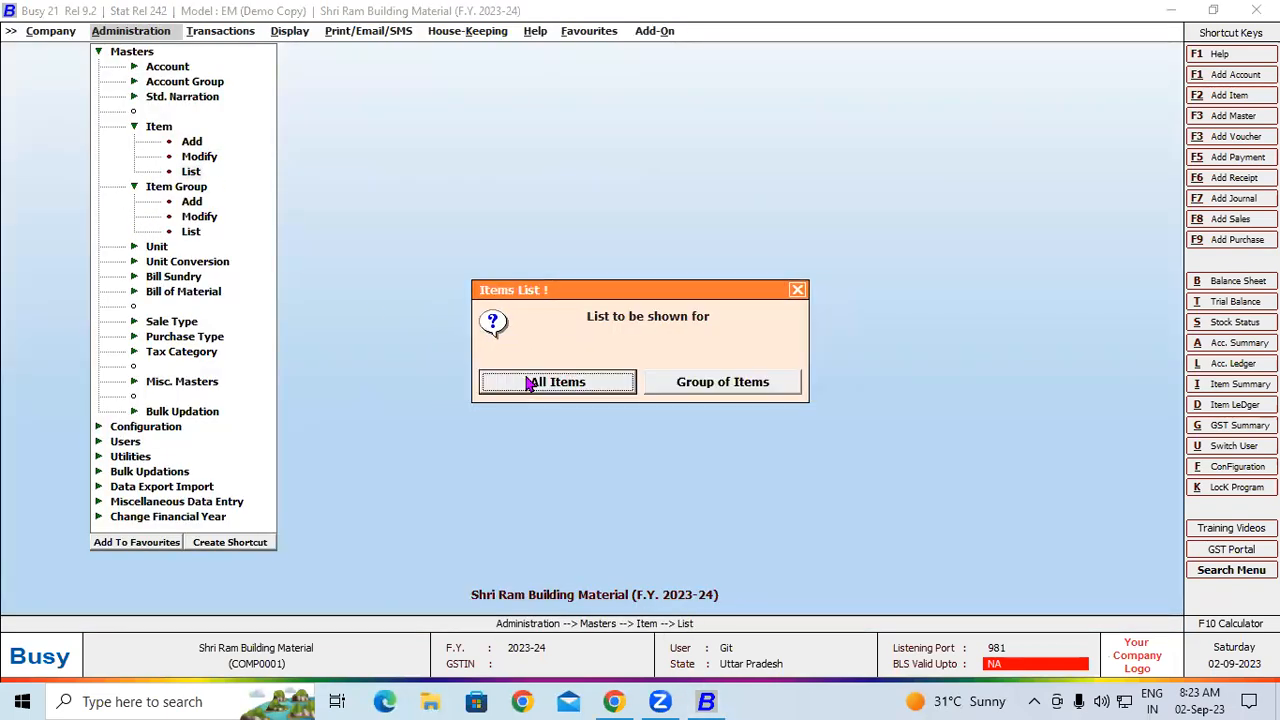
pyautogui.click(572, 388)
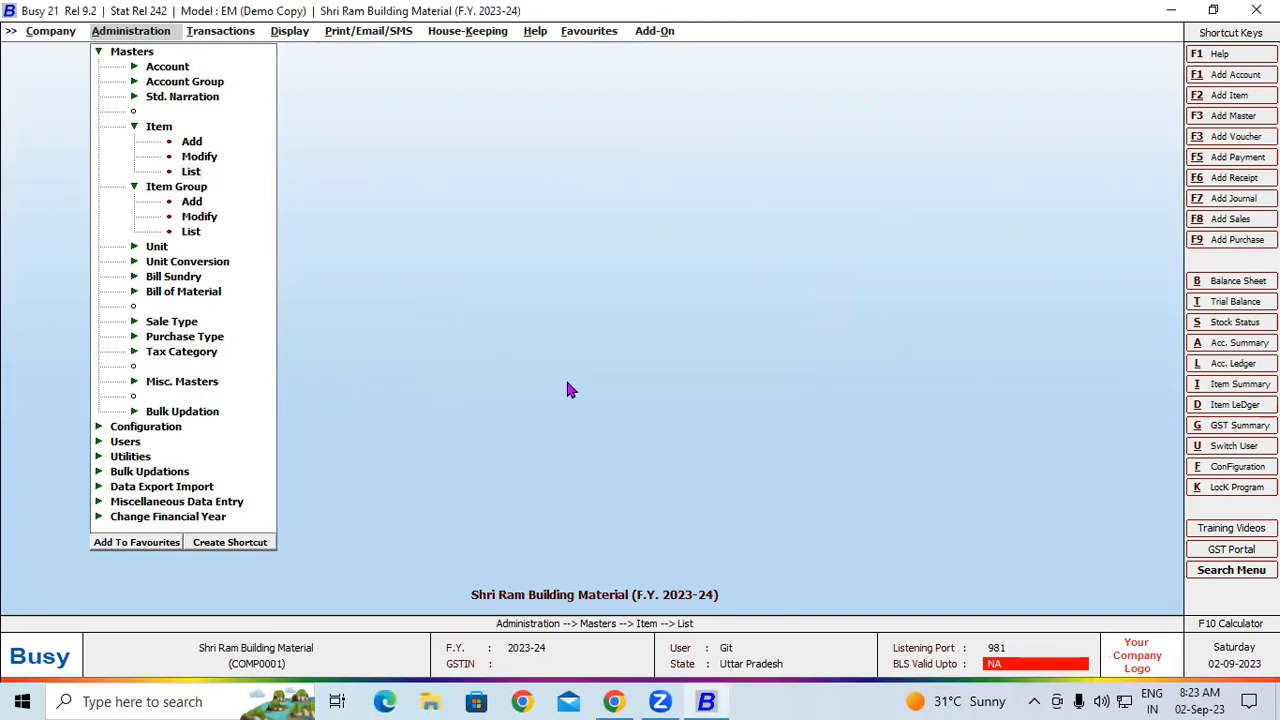
pyautogui.click(224, 186)
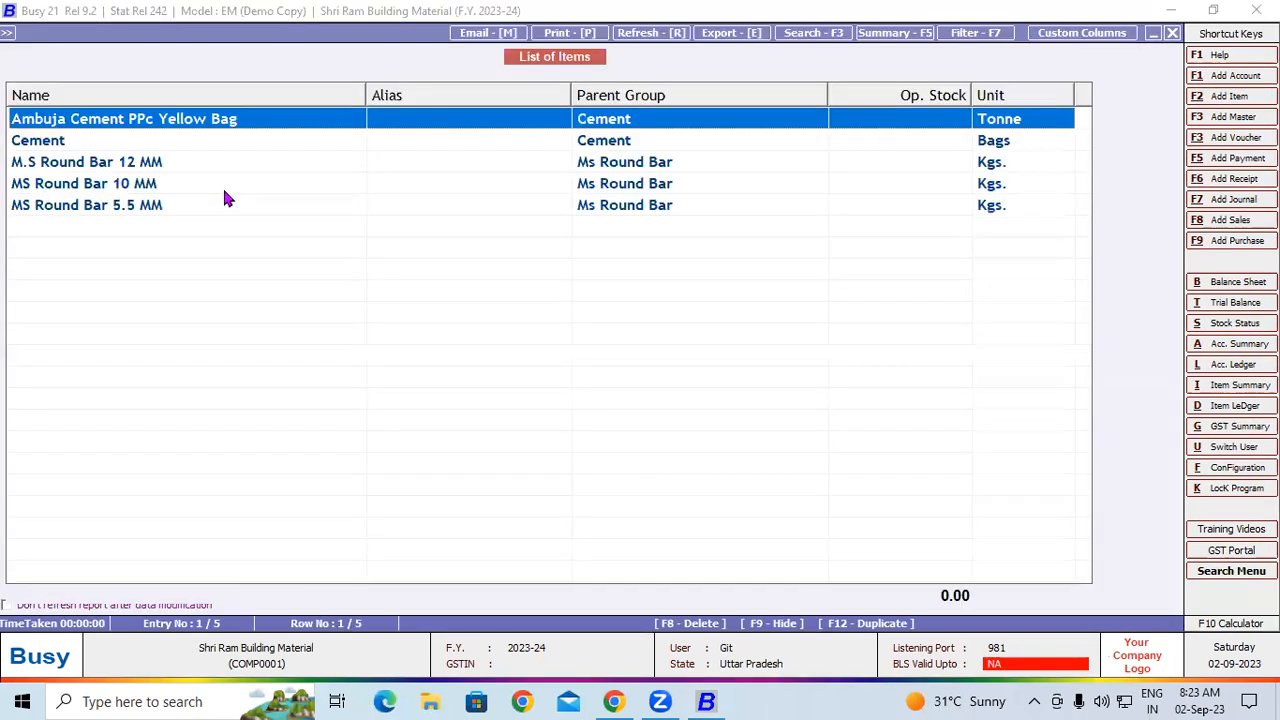
# Delete the item Ambuja Cement PPc Yellow Bag from the item list
pyautogui.doubleClick(289, 118)
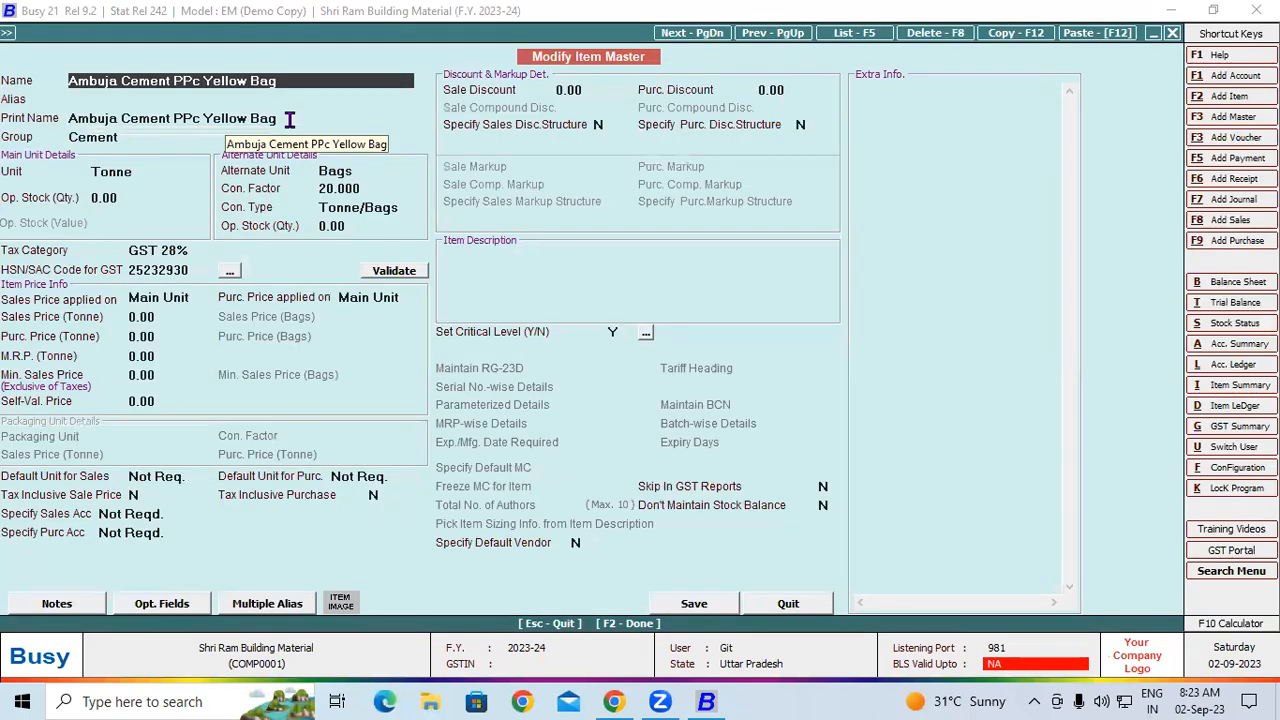
pyautogui.press('F8')
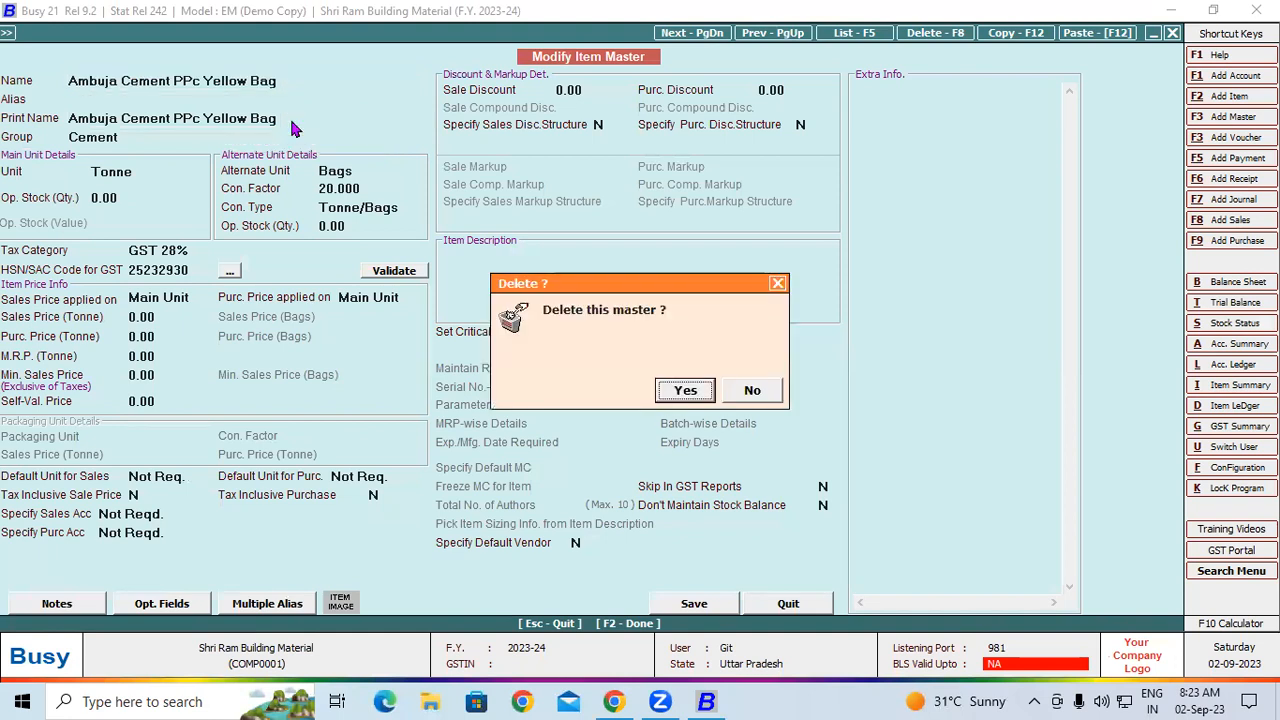
pyautogui.press('Return')
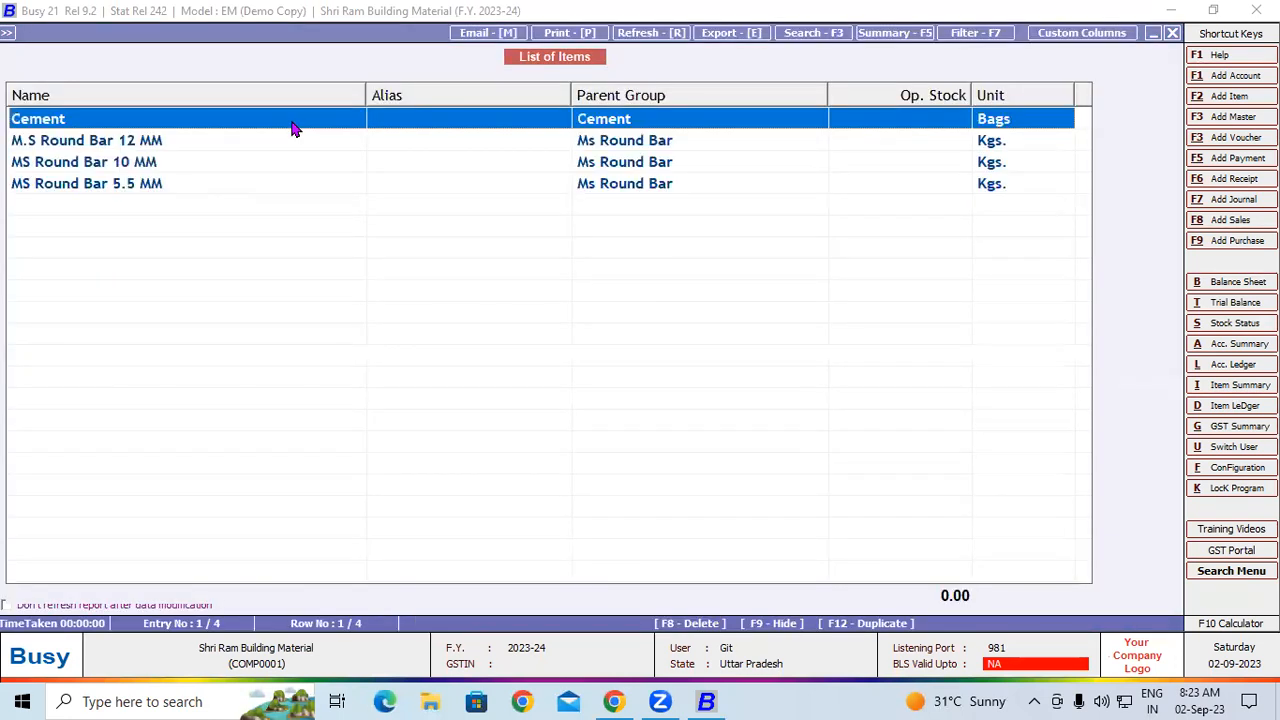
# Delete the Cement item master and close the item list
pyautogui.doubleClick(289, 118)
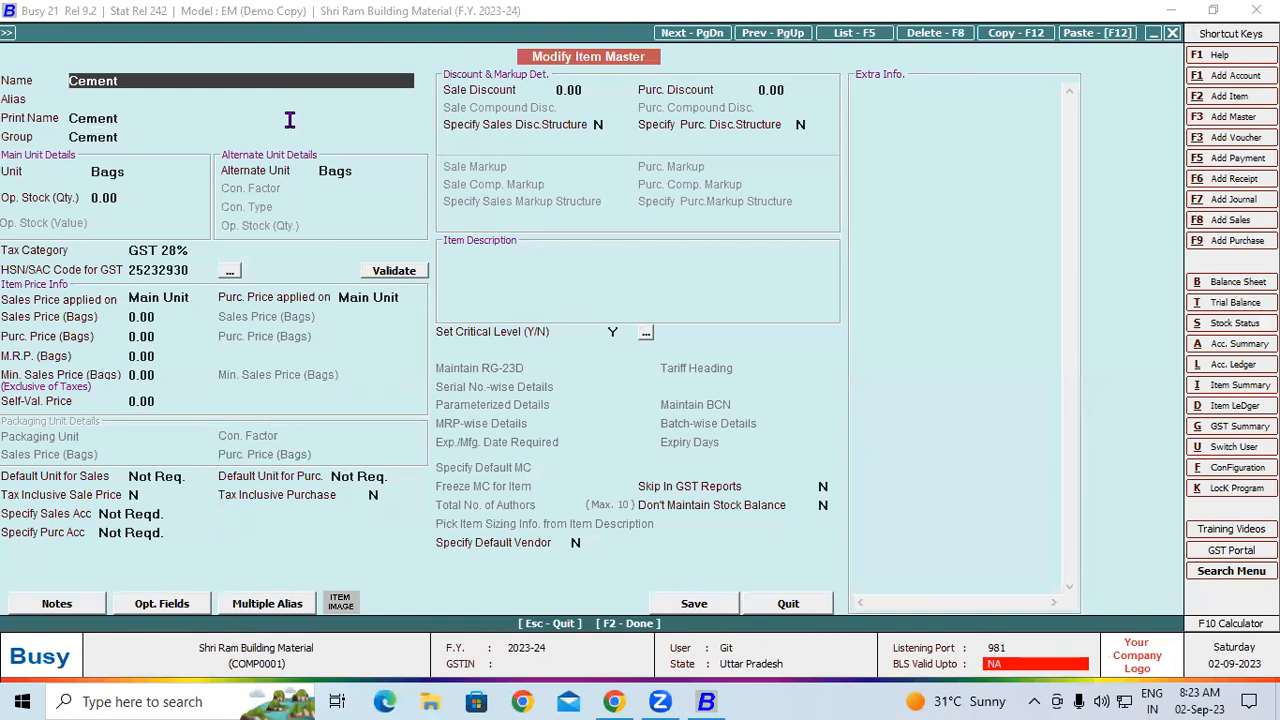
pyautogui.press('F8')
pyautogui.press('Return')
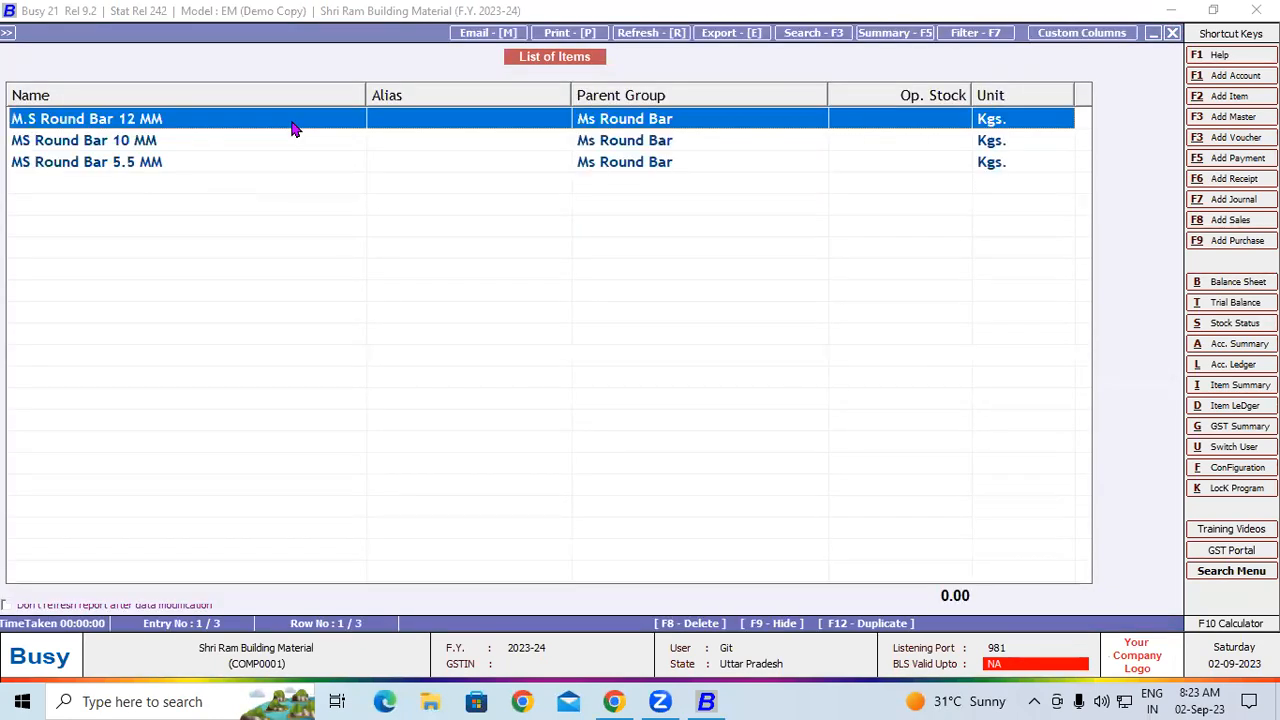
pyautogui.press('Escape')
pyautogui.press('Escape')
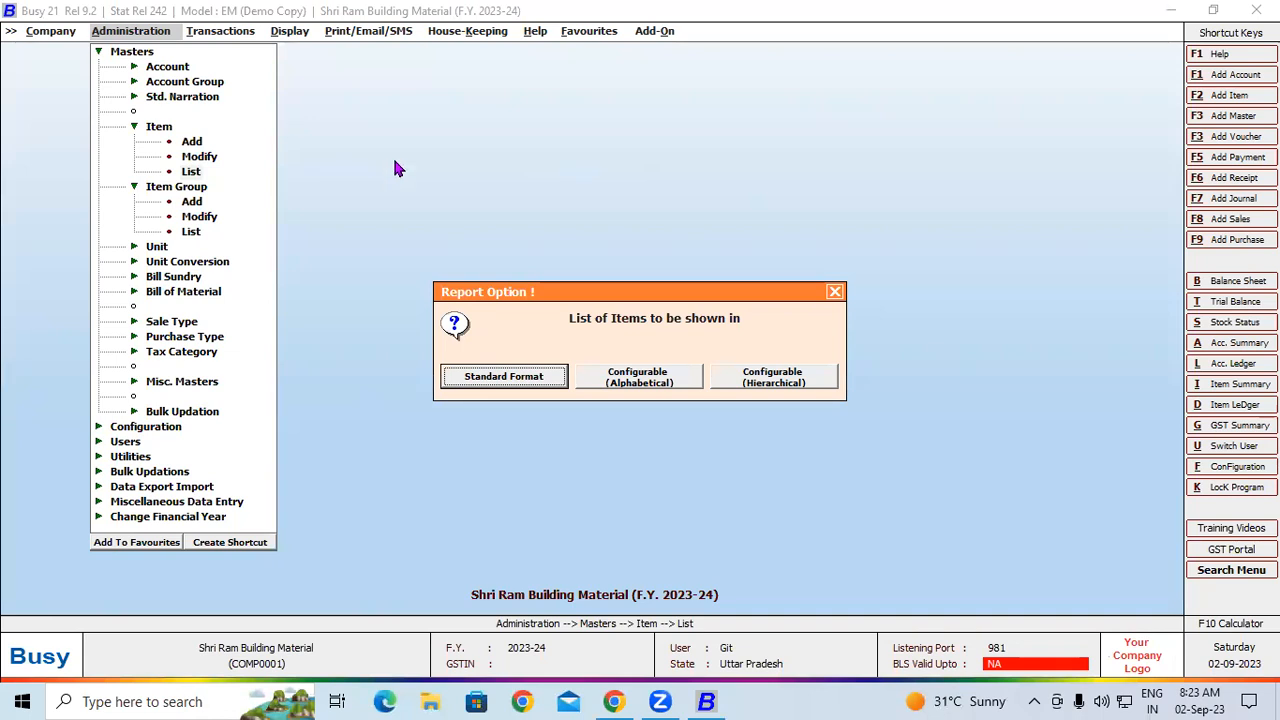
pyautogui.click(836, 292)
pyautogui.click(797, 289)
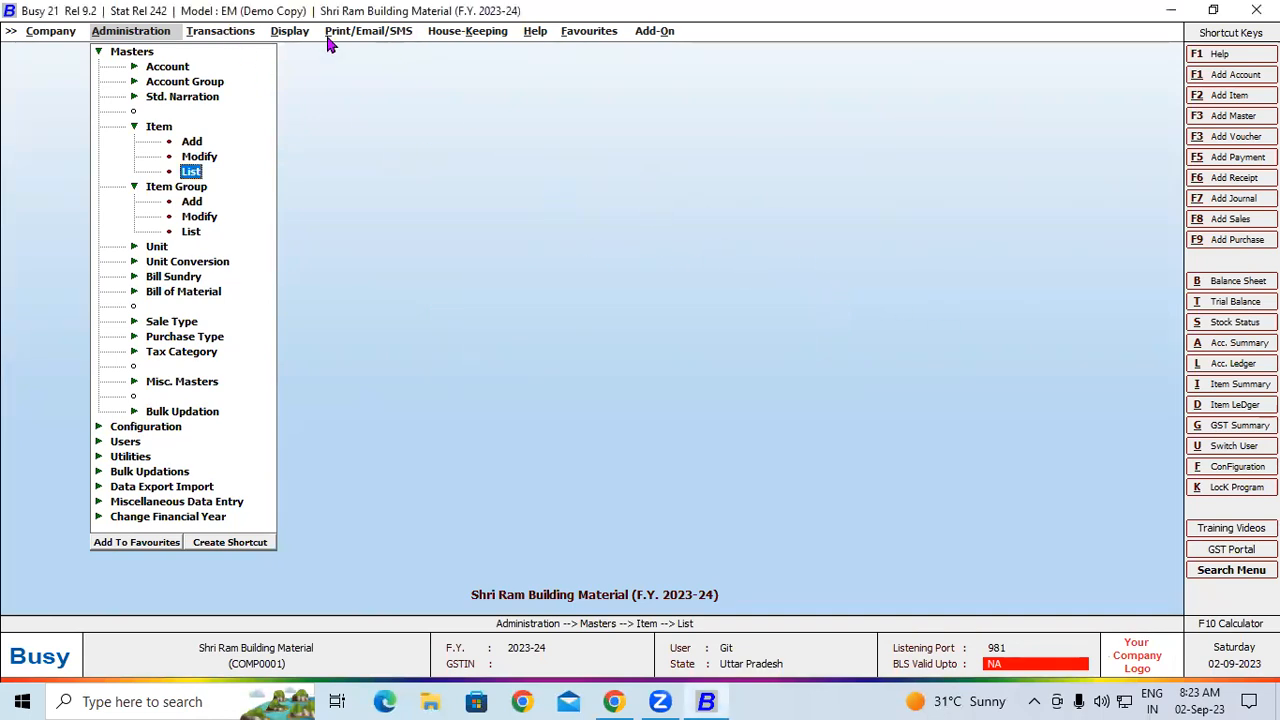
# Start a new purchase voucher in the GST series dated 01-04-2023 with voucher number Tax-0001
pyautogui.click(221, 36)
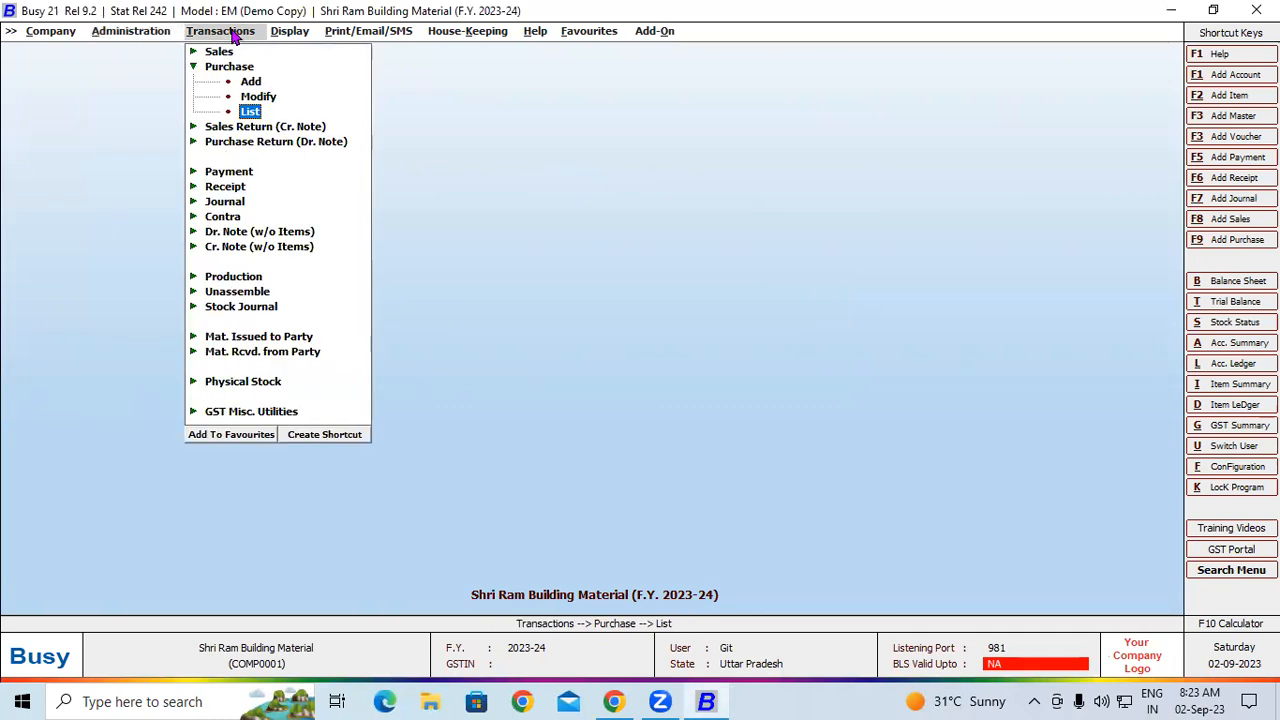
pyautogui.click(252, 82)
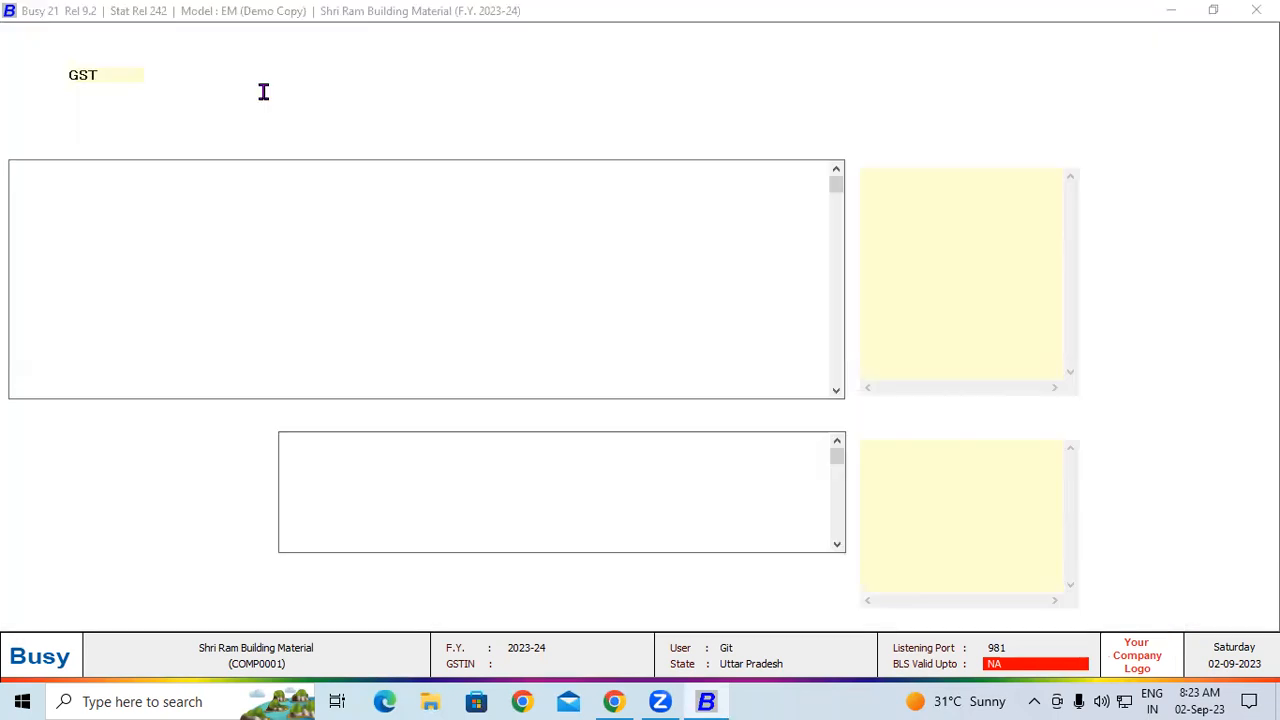
pyautogui.press('Return')
pyautogui.press('Return')
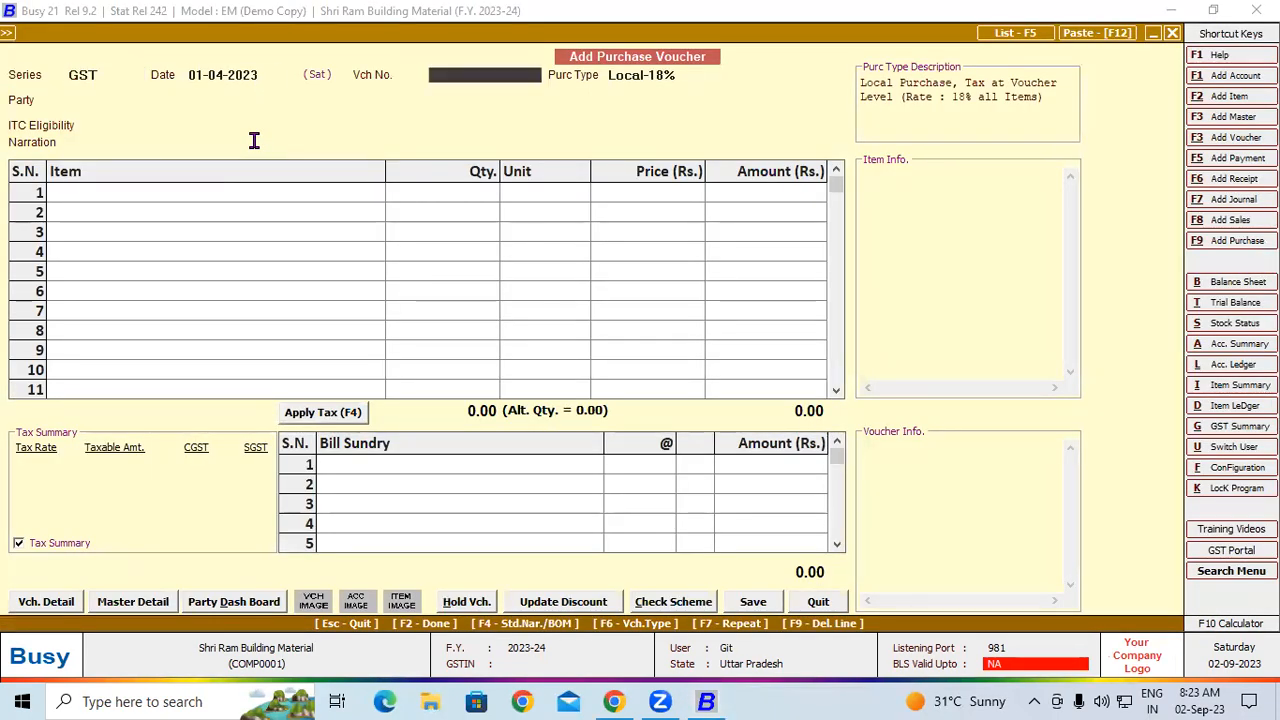
pyautogui.write('Tax-0001')
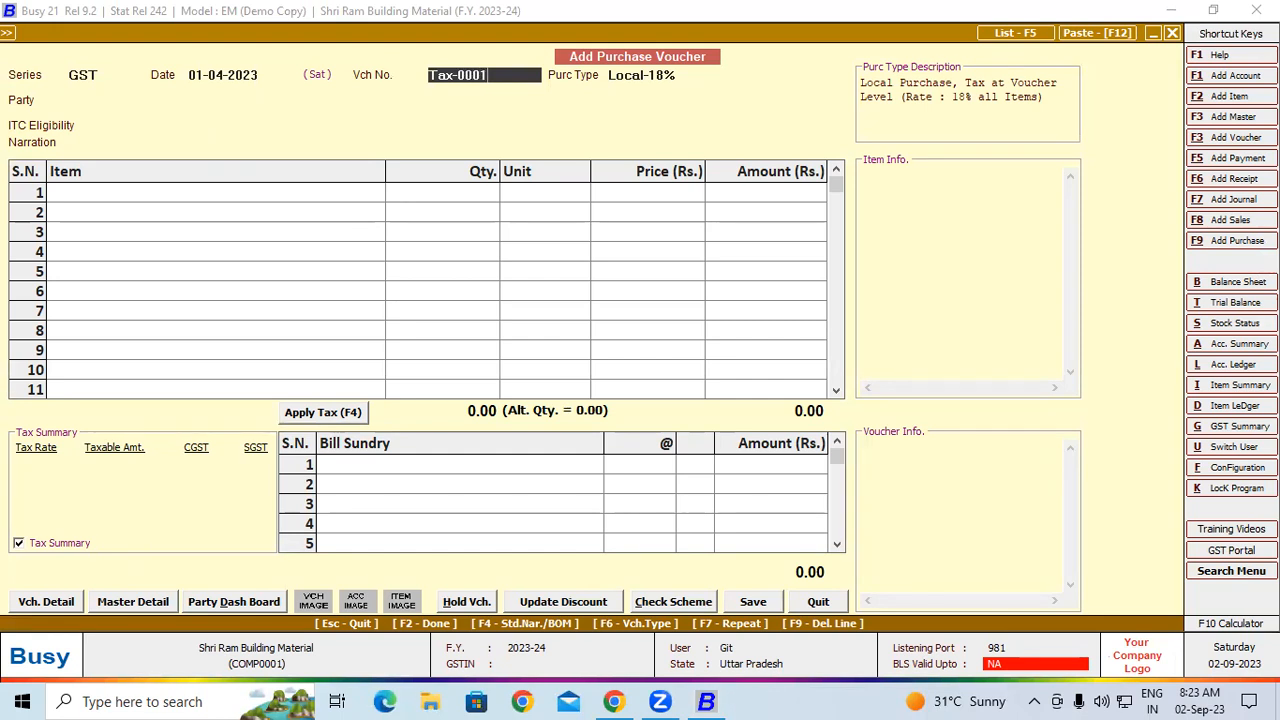
pyautogui.press('Return')
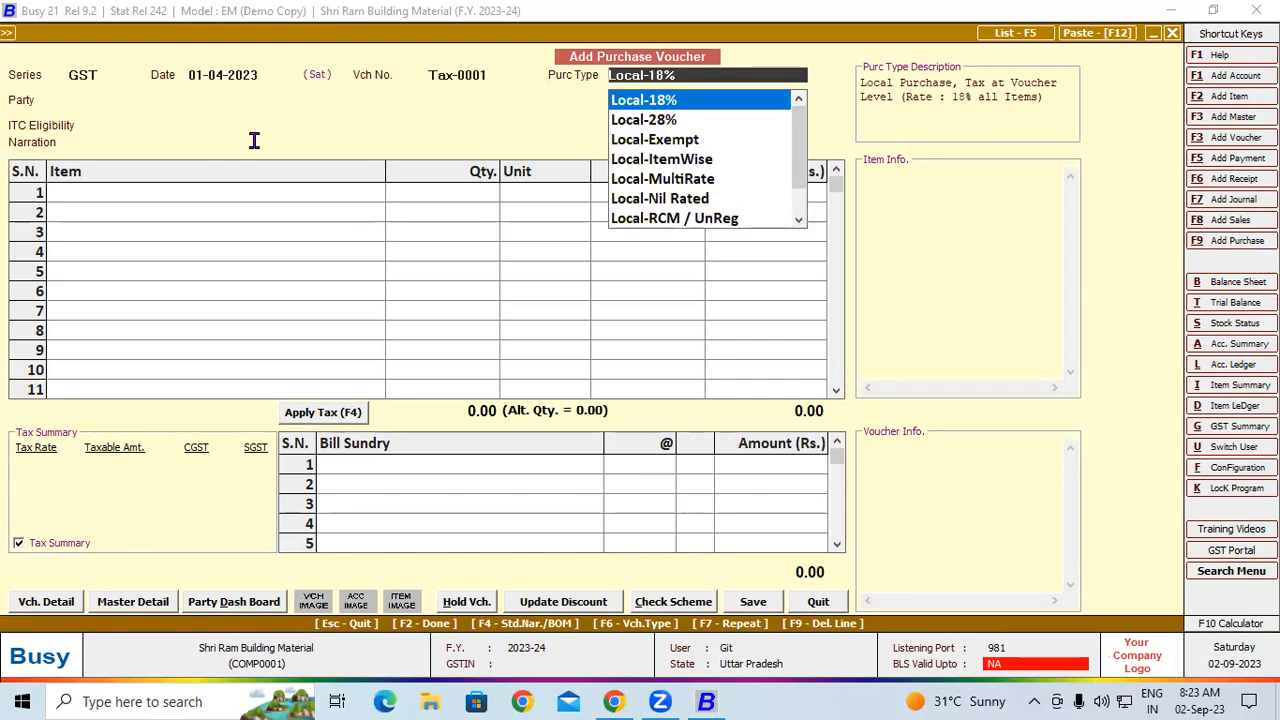
# Set the purchase type to Local-28%, the party to Ashutosh Trader and the ITC eligibility to Input Goods/Services
pyautogui.press('Down')
pyautogui.press('Return')
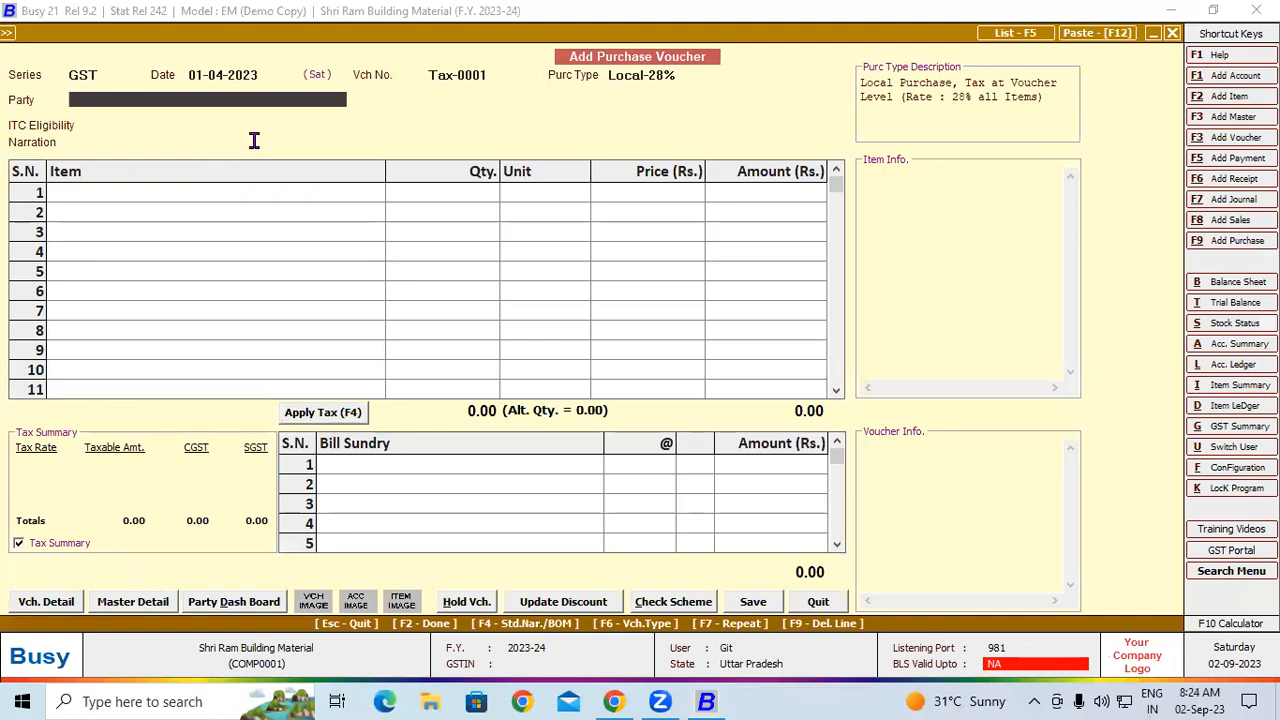
pyautogui.press('Return')
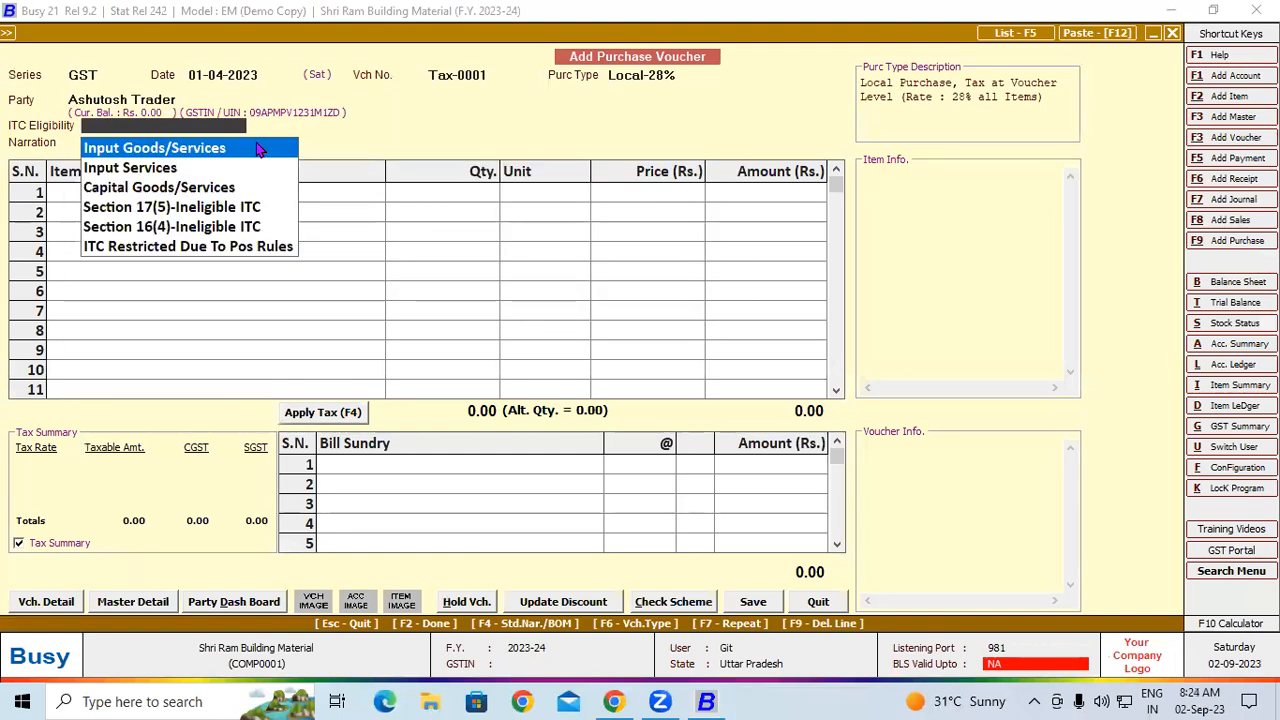
pyautogui.press('Return')
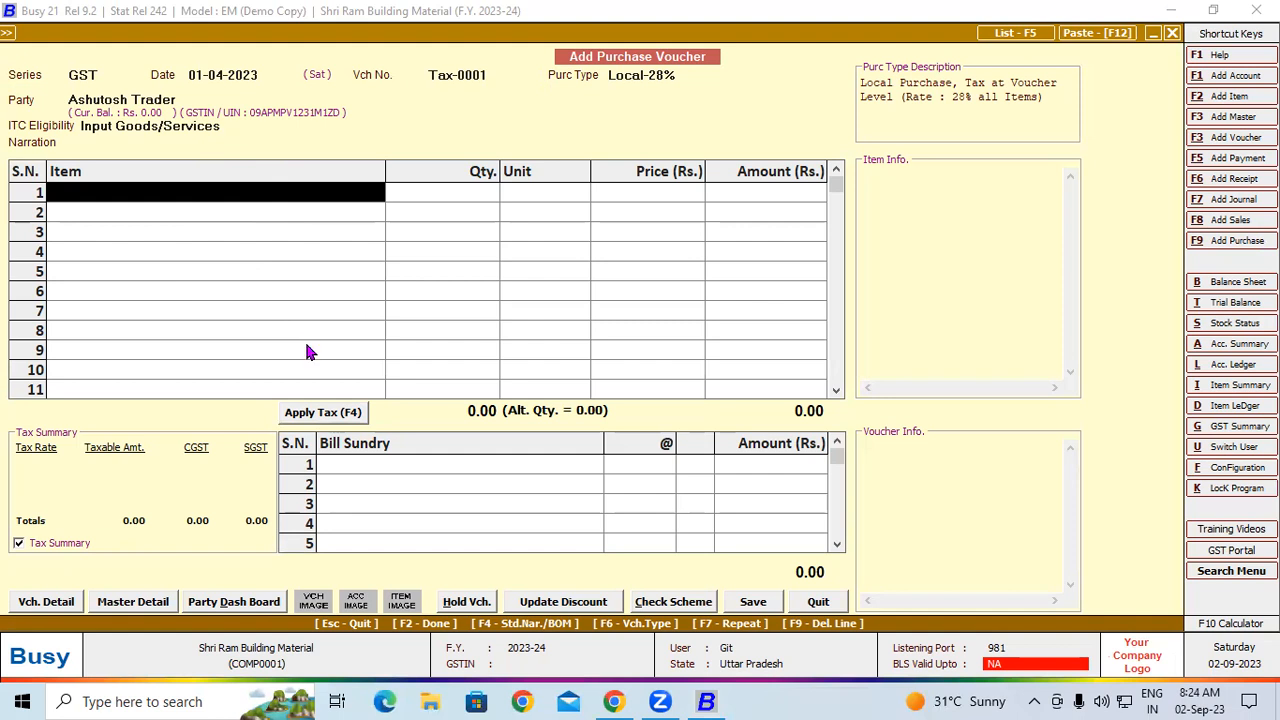
# Start a new item master from the voucher's first item line and name it Cement
pyautogui.press('F3')
pyautogui.write('Cement')
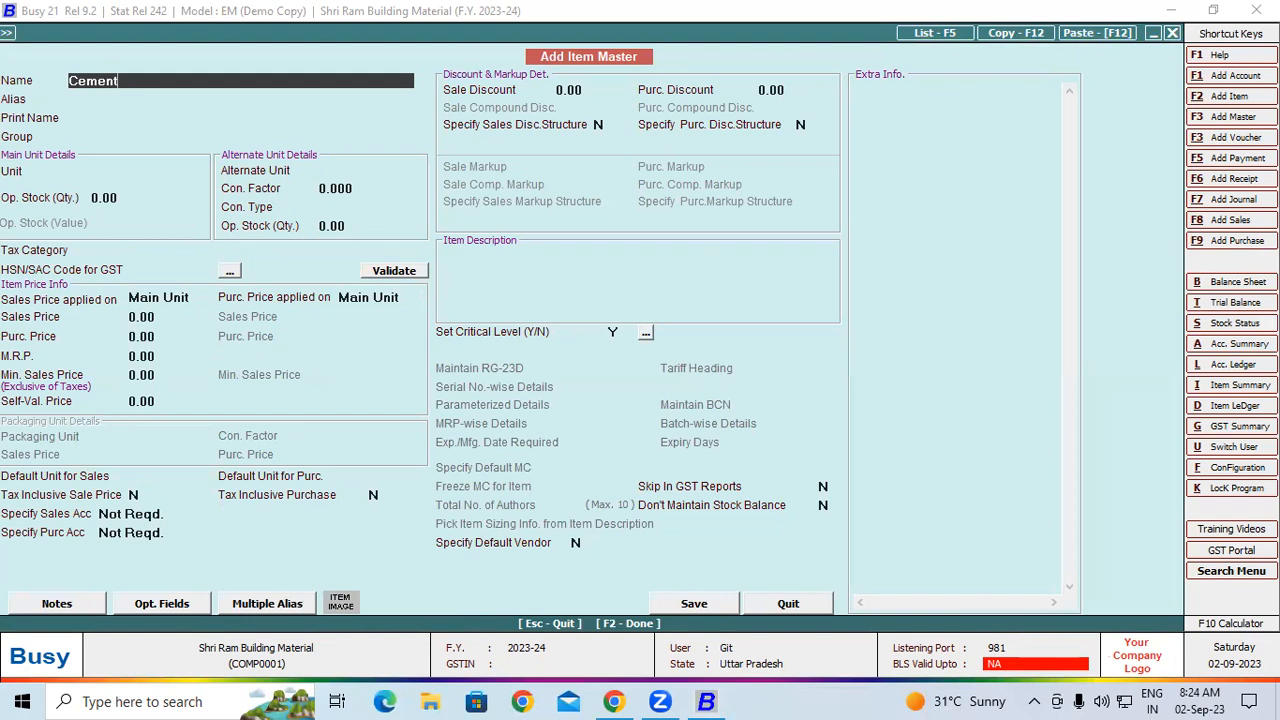
pyautogui.press('Return')
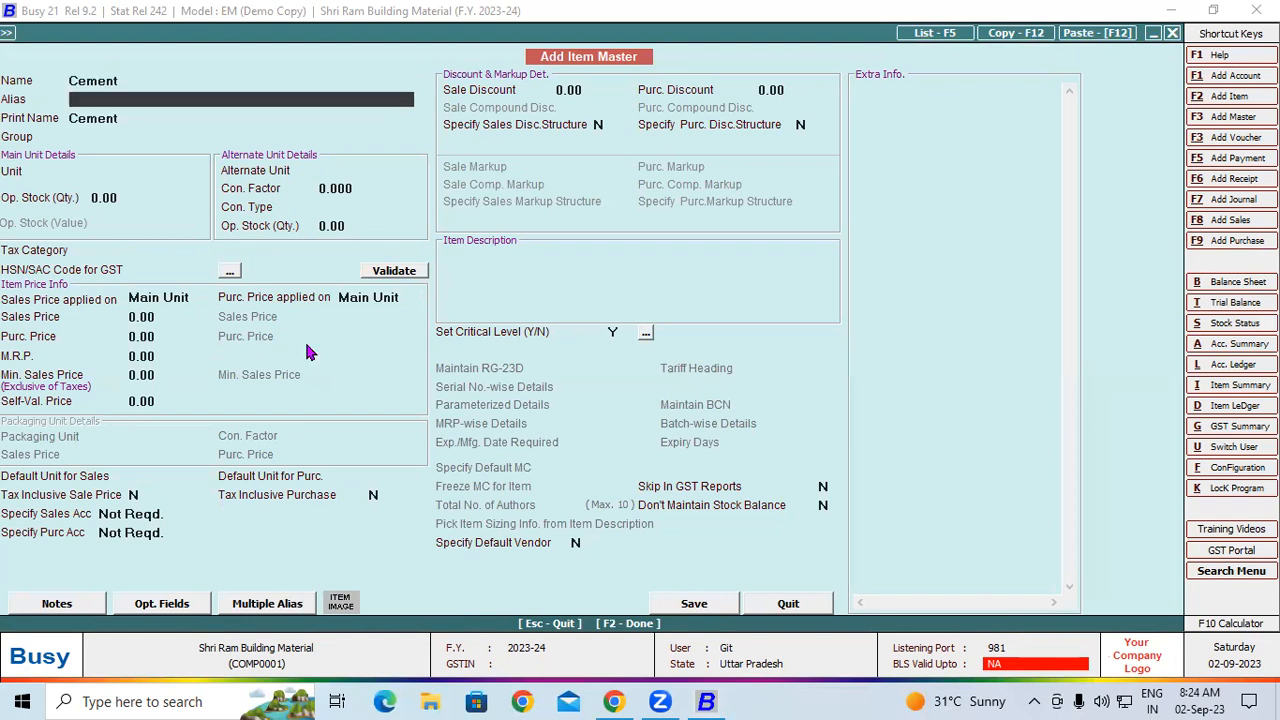
pyautogui.press('Return')
pyautogui.press('Return')
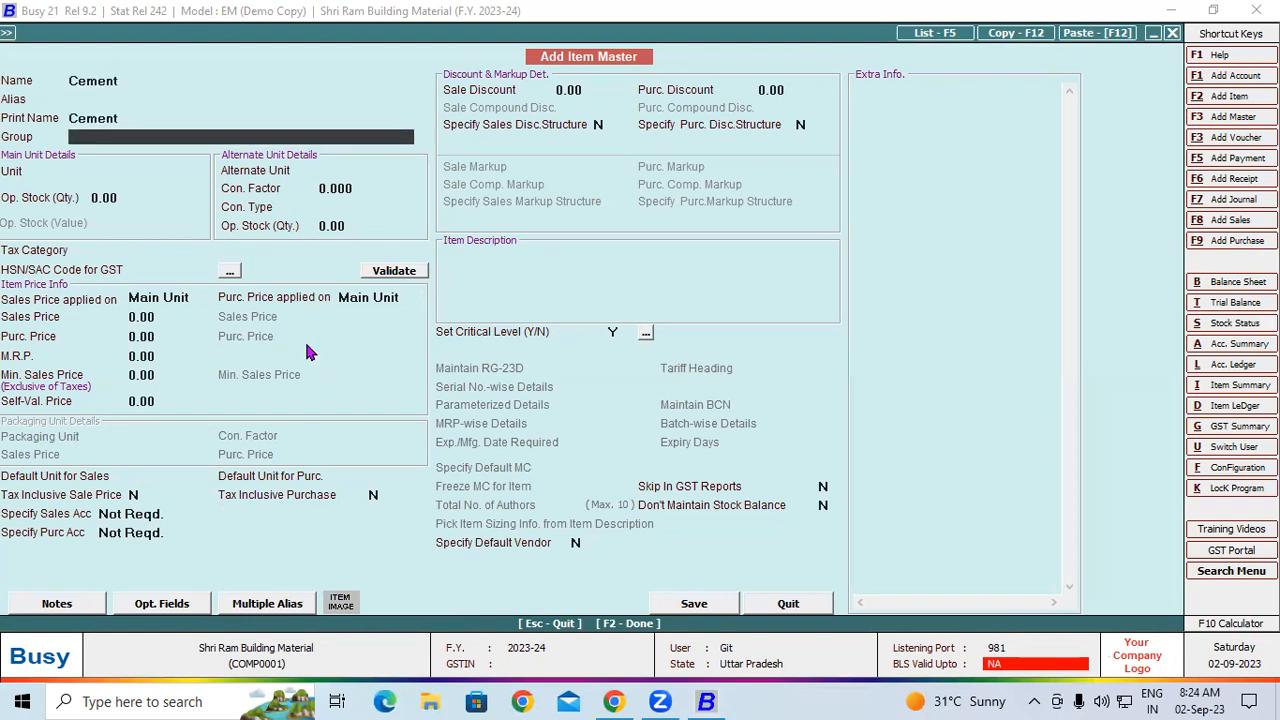
# Try to add a new item group named Cement from the item master
pyautogui.press('F3')
pyautogui.write('Cement')
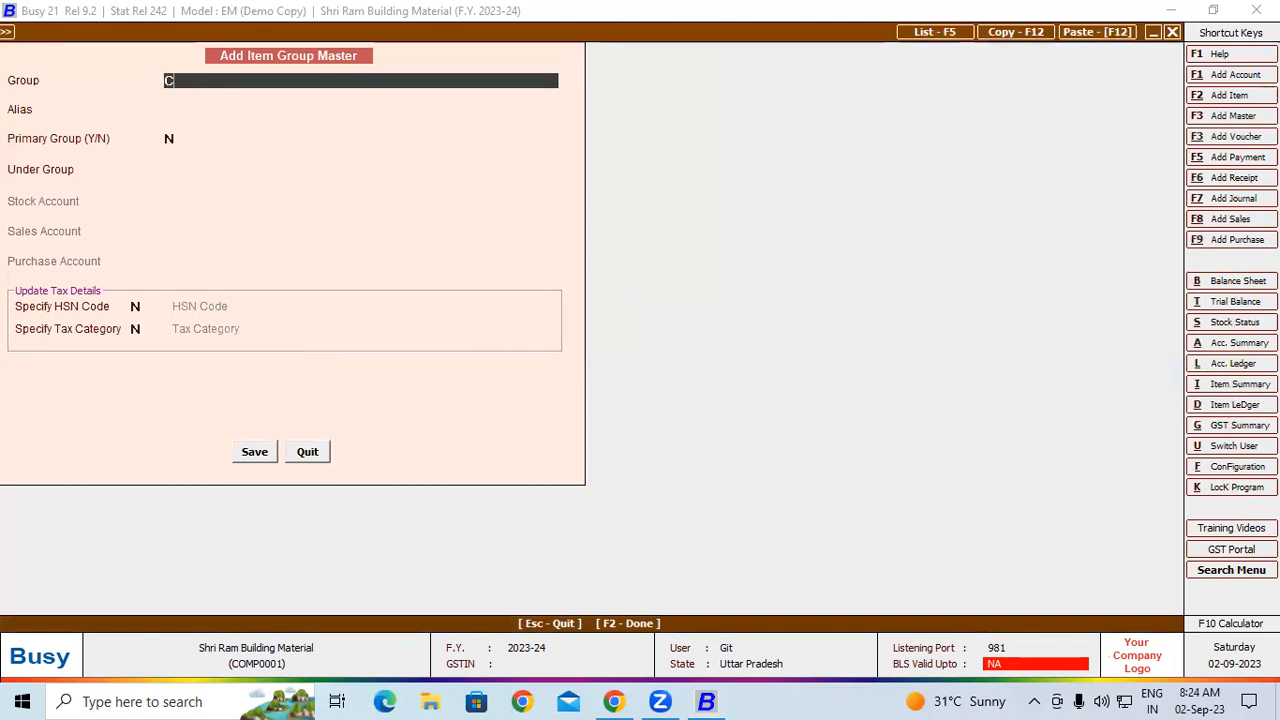
pyautogui.press('Return')
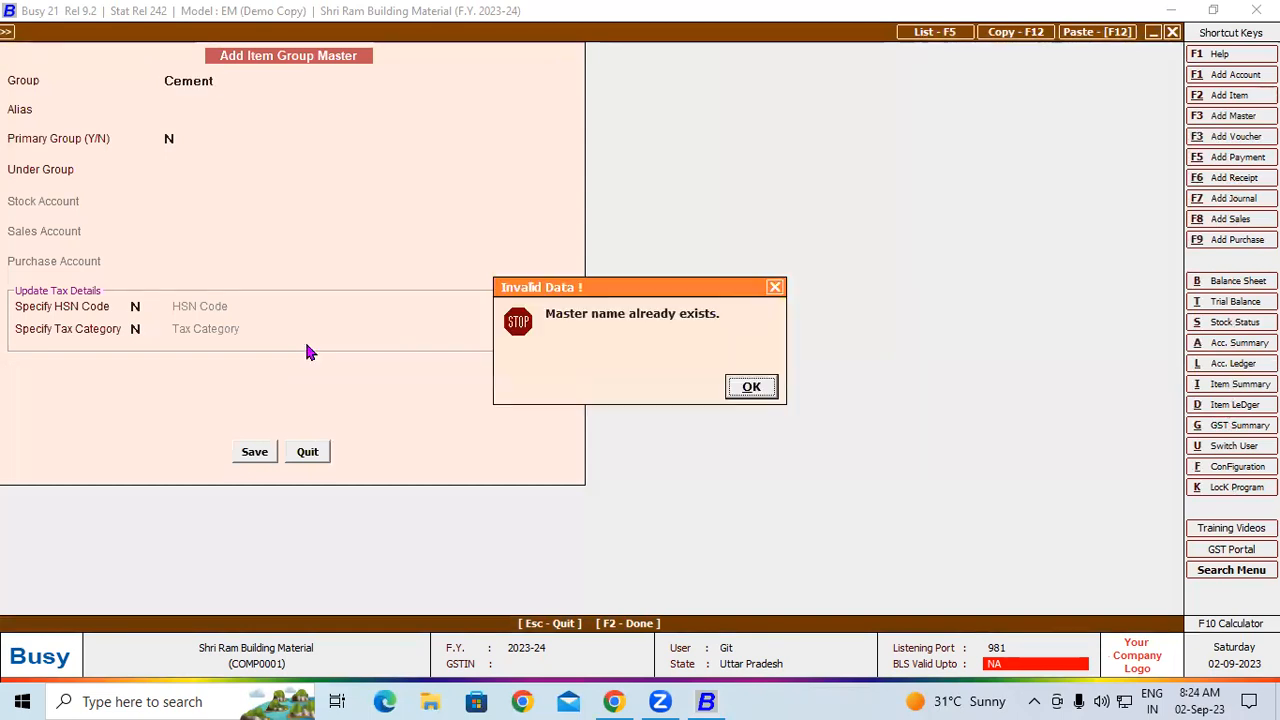
pyautogui.click(746, 387)
pyautogui.press('Escape')
pyautogui.click(677, 386)
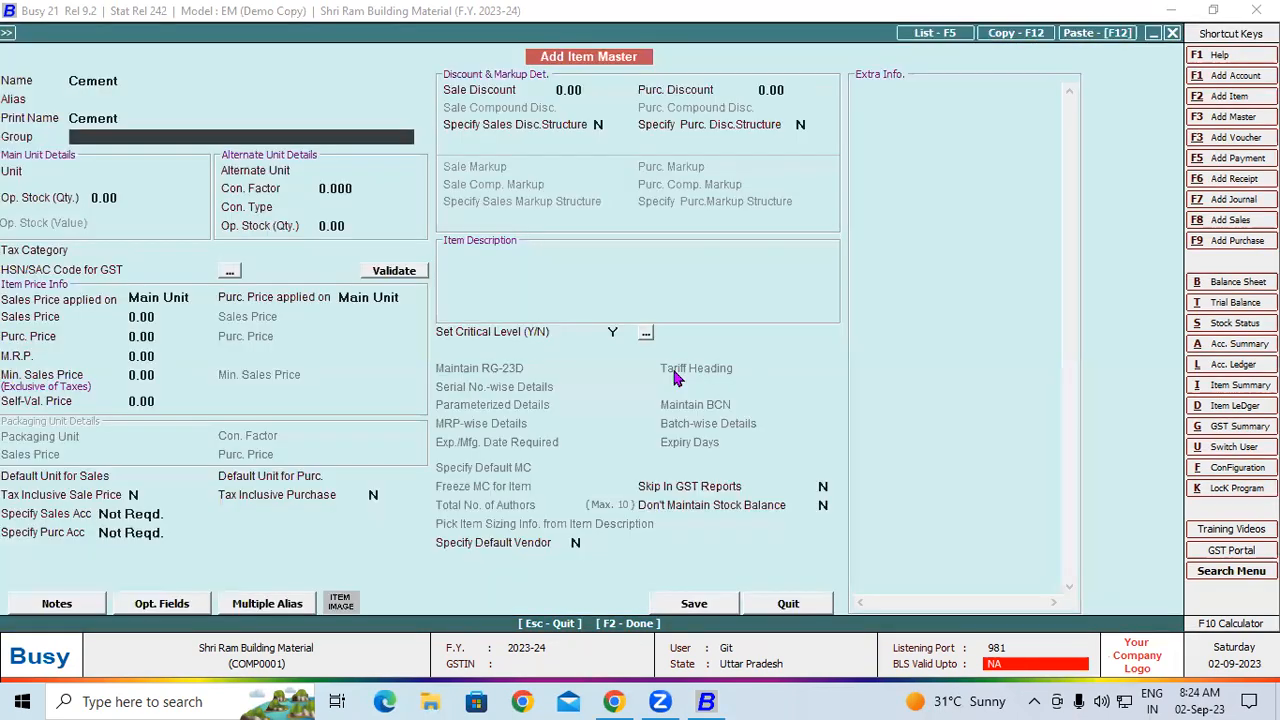
# Assign the new item to the existing Cement group and set its main unit to Tonne
pyautogui.write('c')
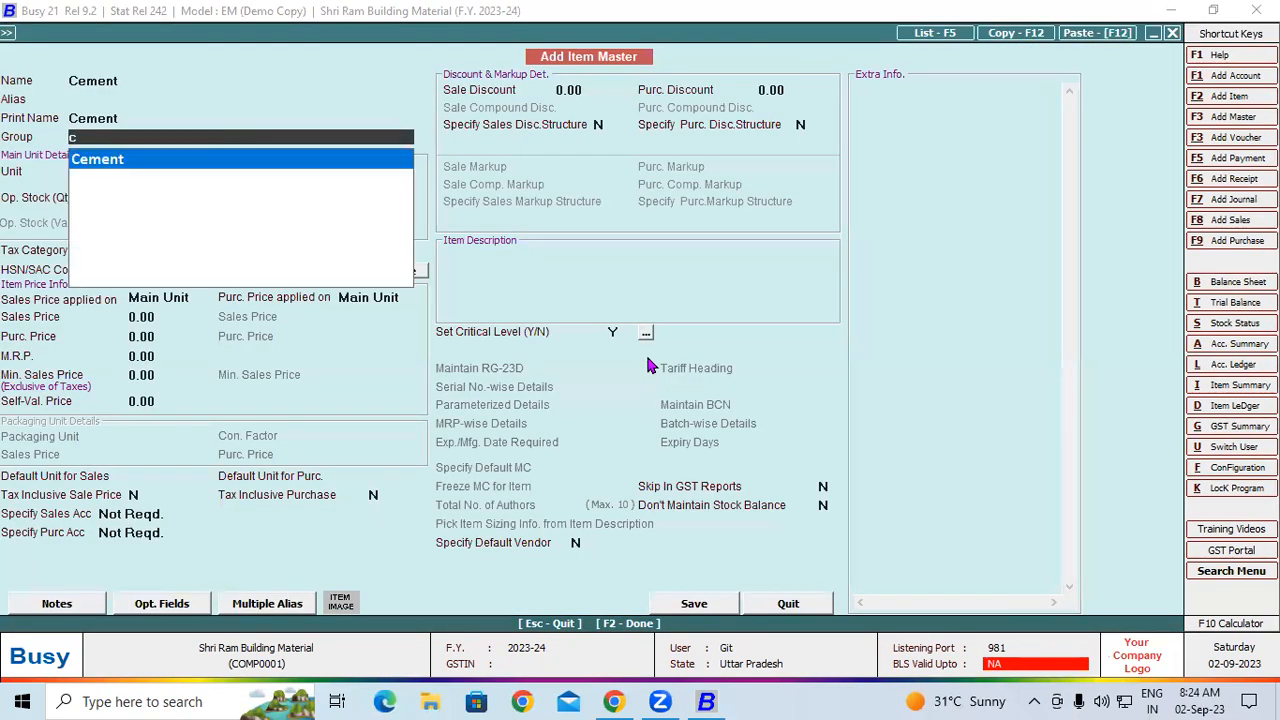
pyautogui.press('Return')
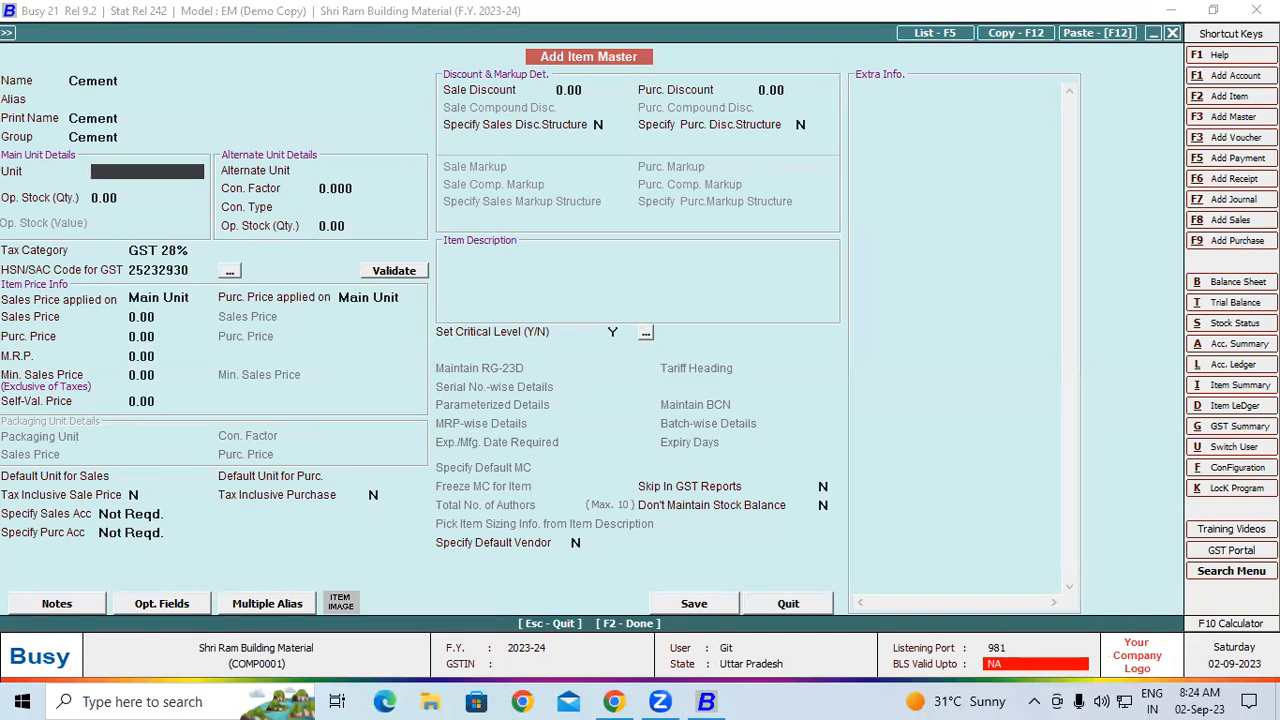
pyautogui.write('t')
pyautogui.press('Return')
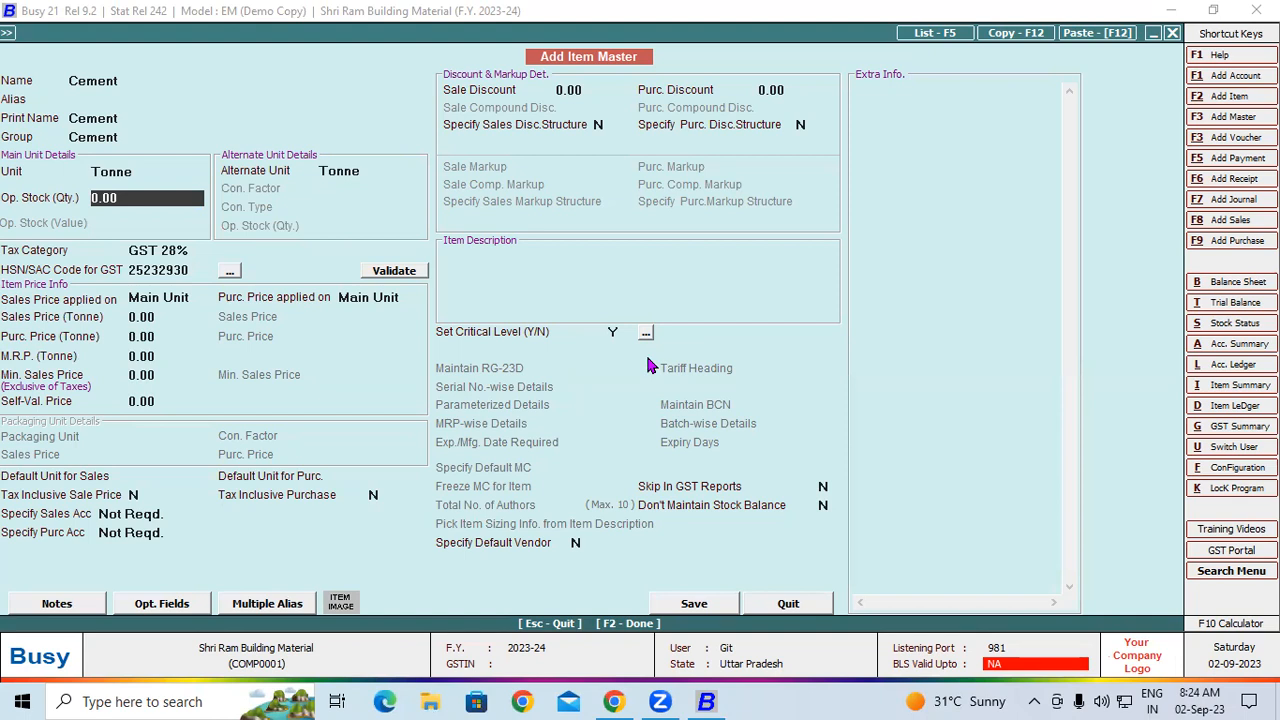
# Set the item's alternate unit to Bags with a conversion factor of 20 Bags/Tonne and save the item
pyautogui.press('Return')
pyautogui.write('b')
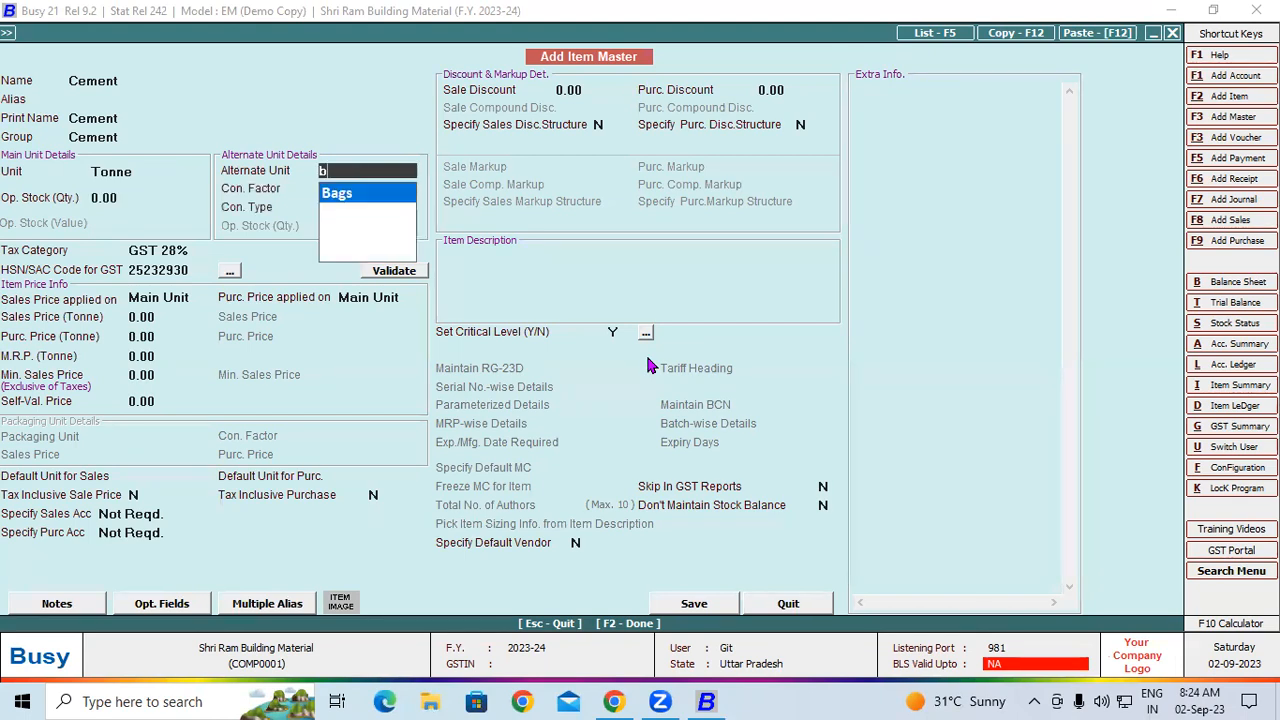
pyautogui.press('Return')
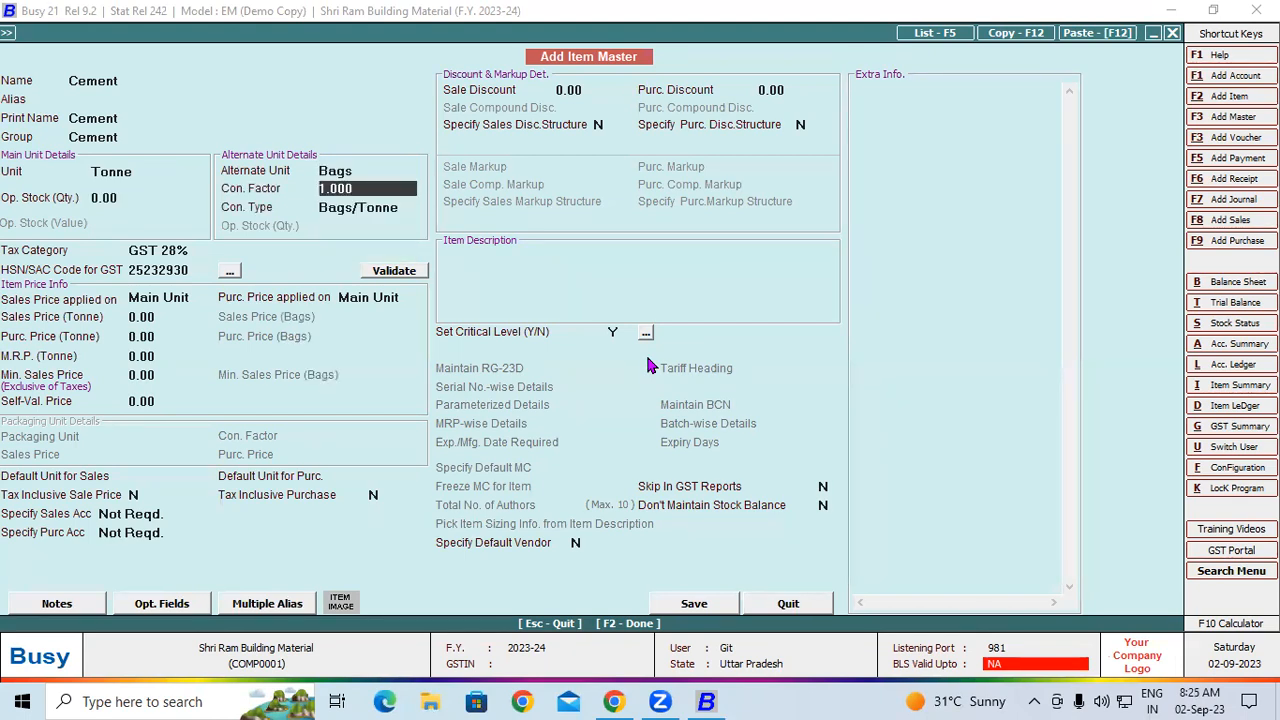
pyautogui.write('20')
pyautogui.press('Return')
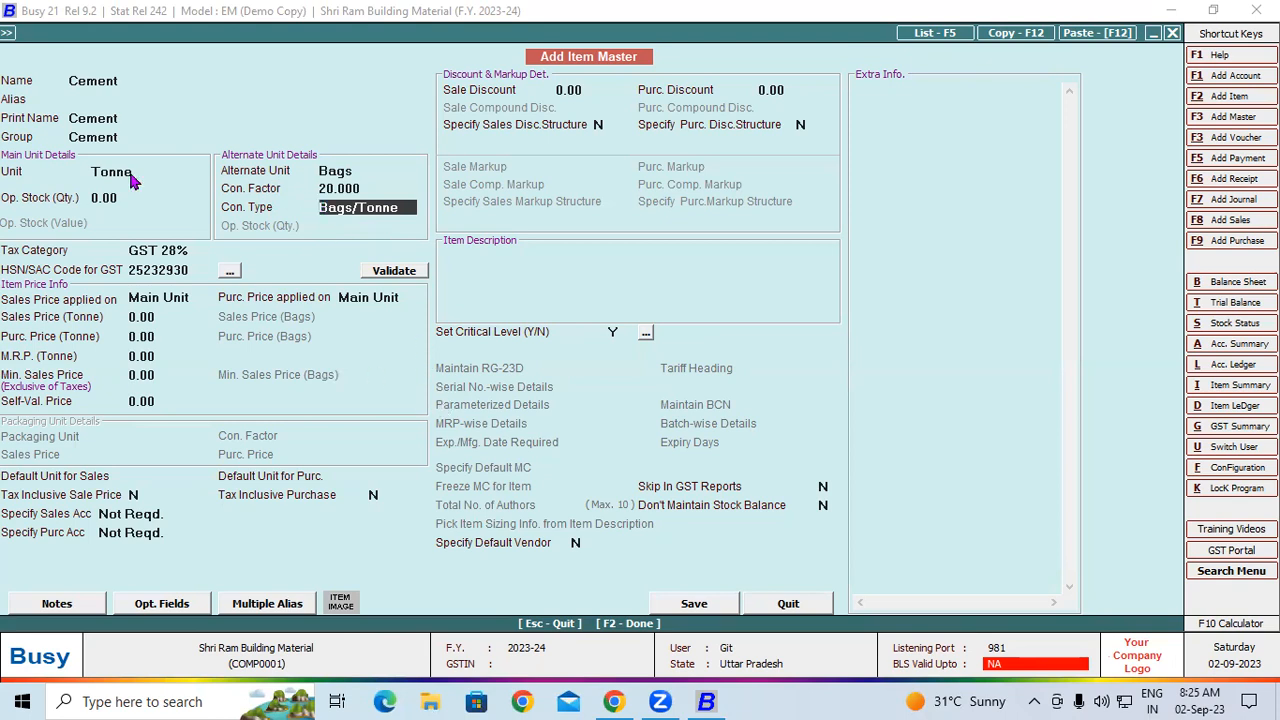
pyautogui.click(717, 604)
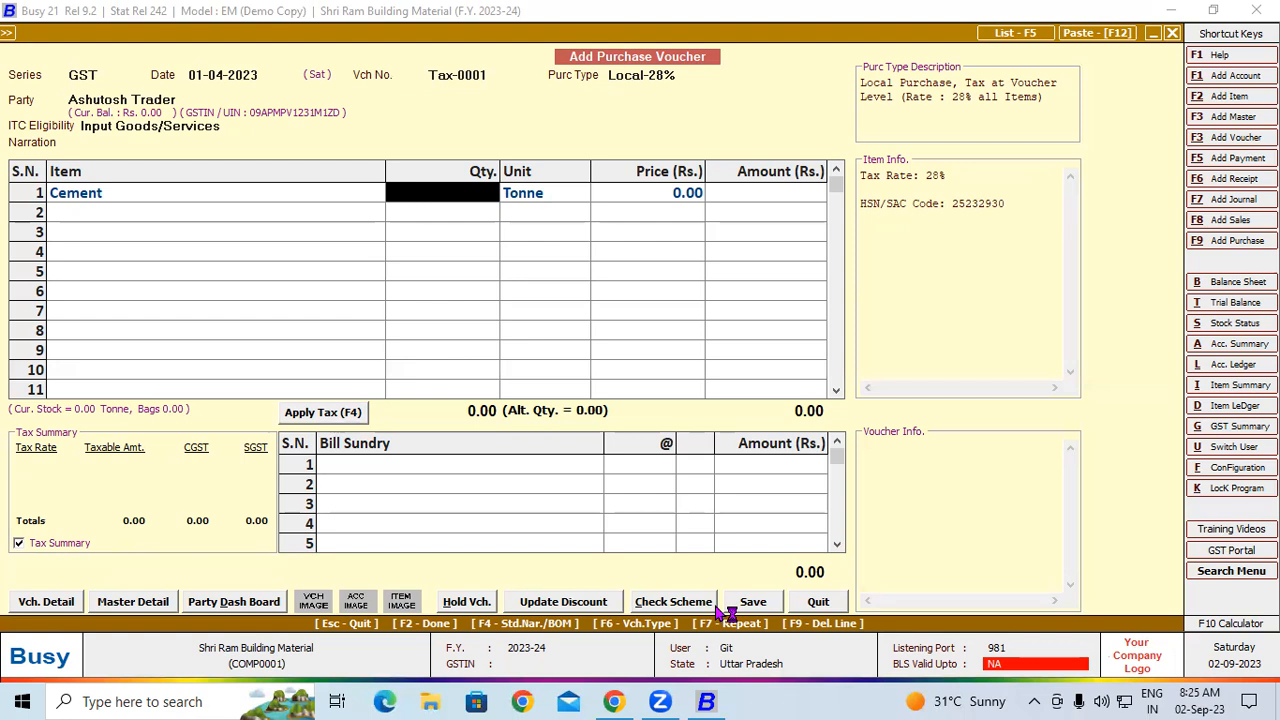
# Enter a quantity of 5 Tonne for Cement on the first voucher line
pyautogui.write('5')
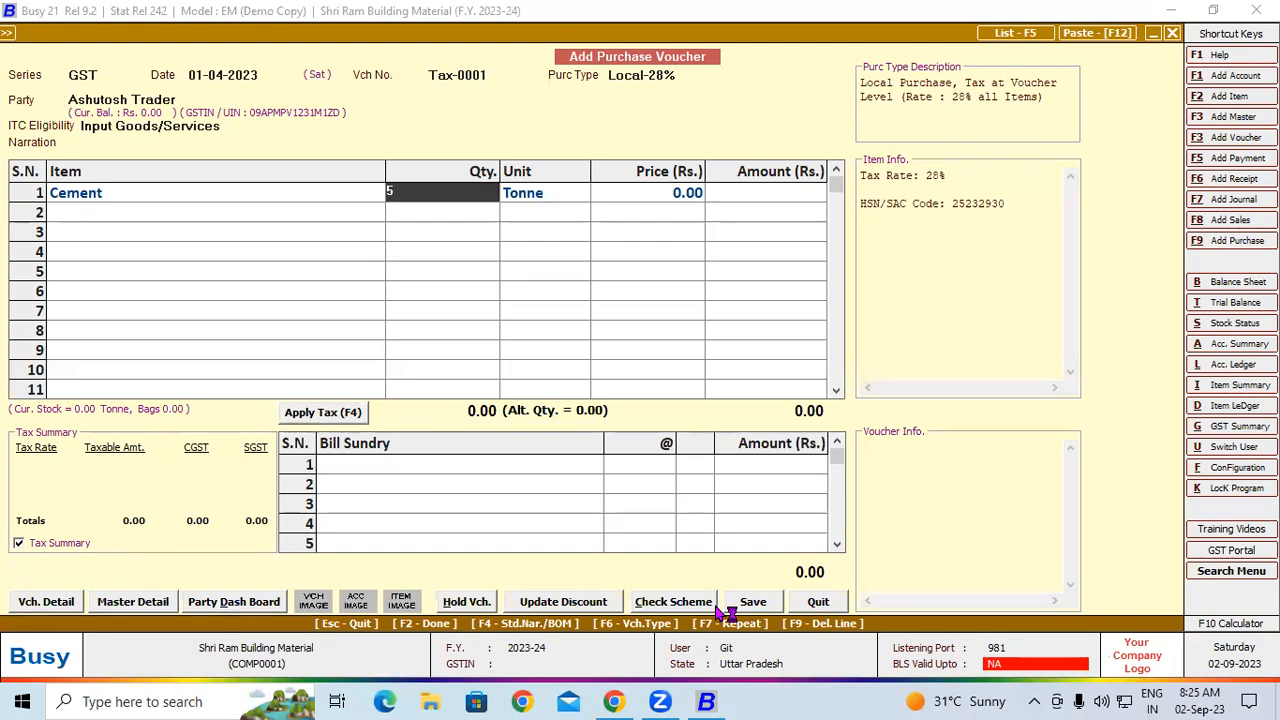
pyautogui.press('Return')
pyautogui.press('Return')
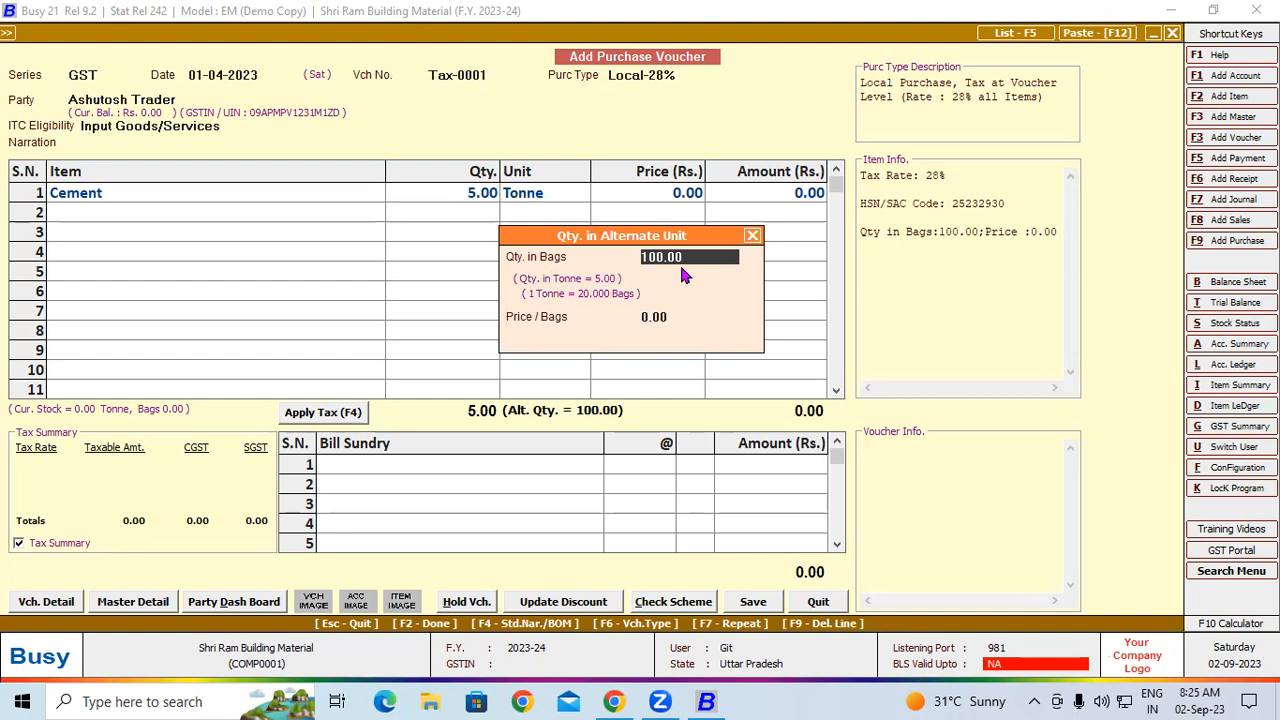
pyautogui.press('Return')
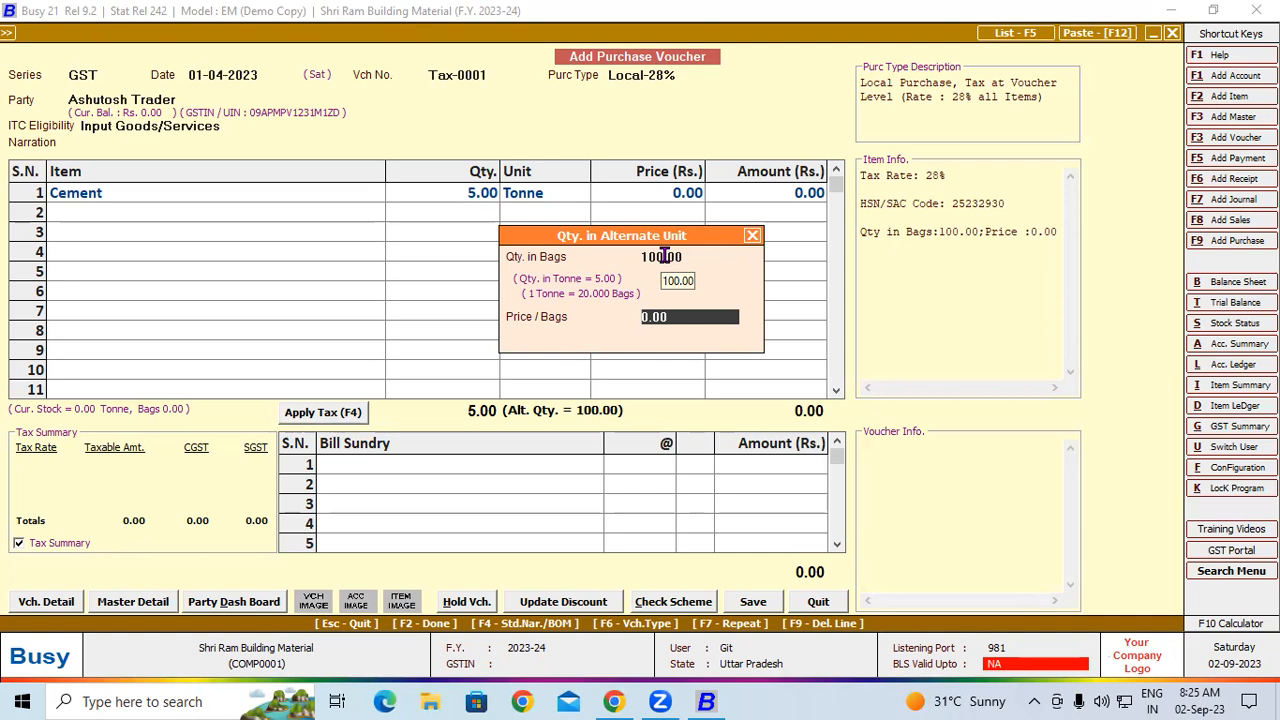
pyautogui.write('380')
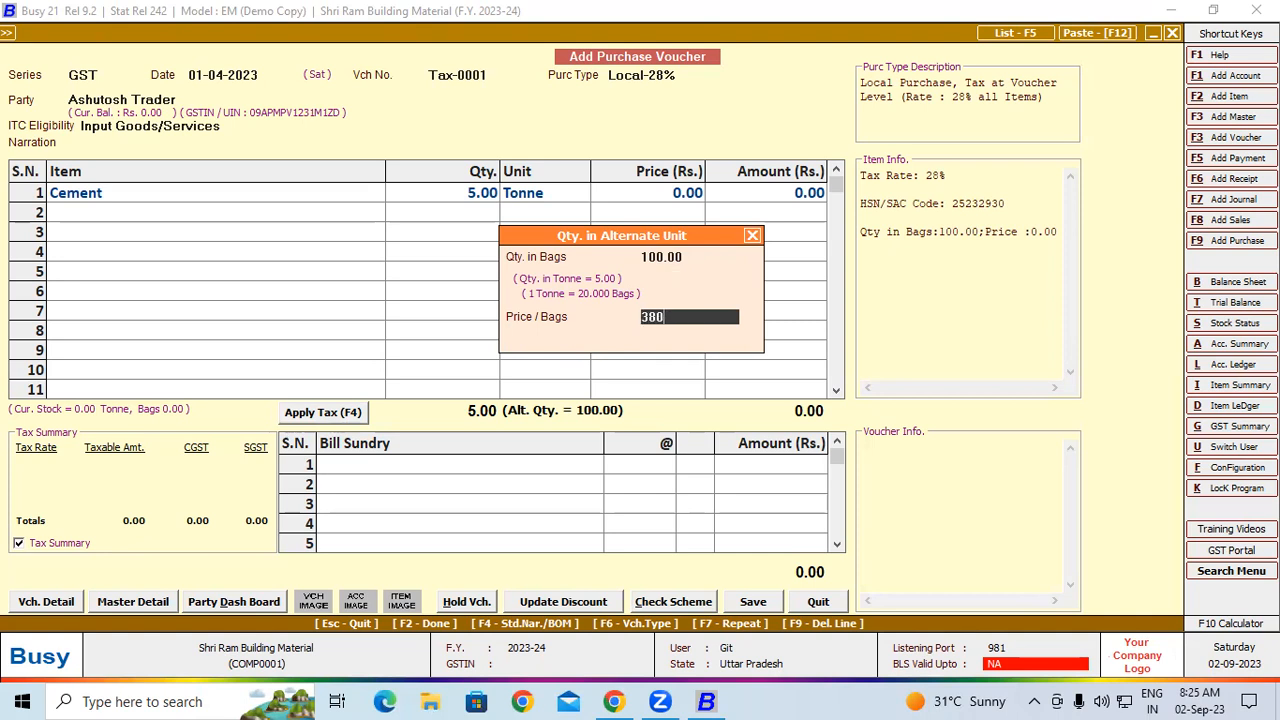
pyautogui.press('BackSpace')
pyautogui.press('BackSpace')
pyautogui.press('BackSpace')
pyautogui.press('Return')
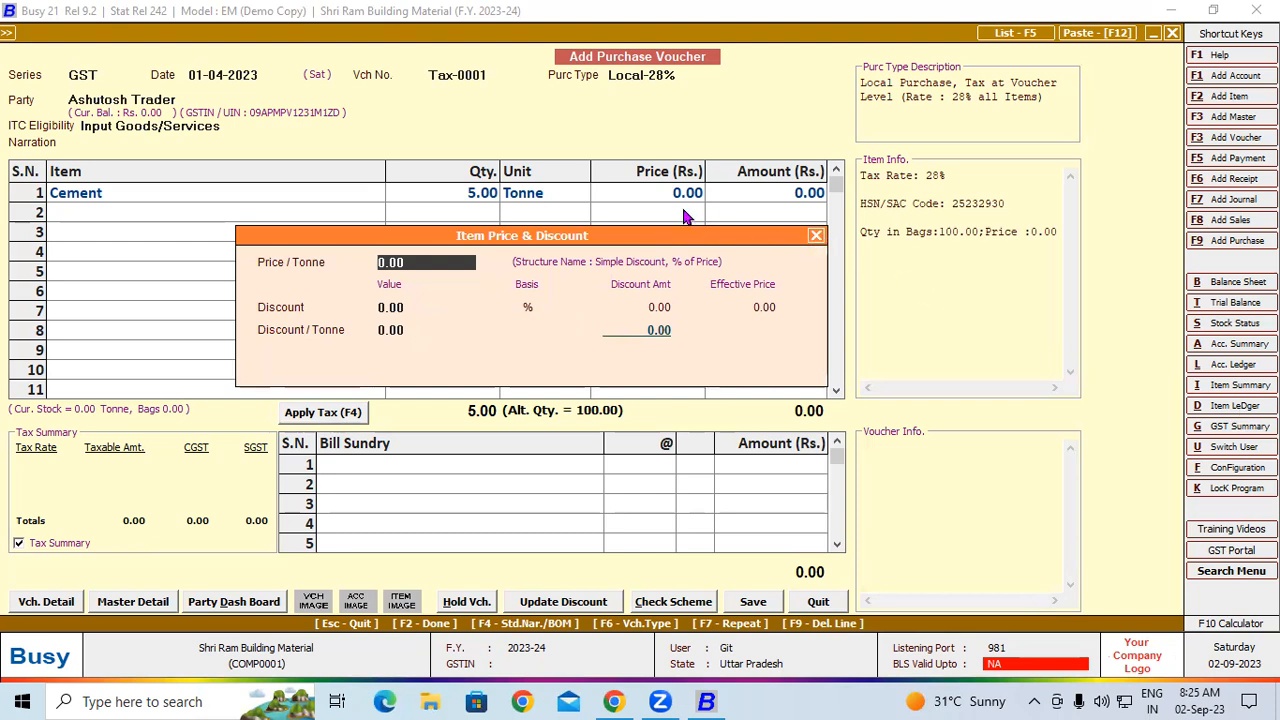
pyautogui.click(816, 236)
pyautogui.click(474, 194)
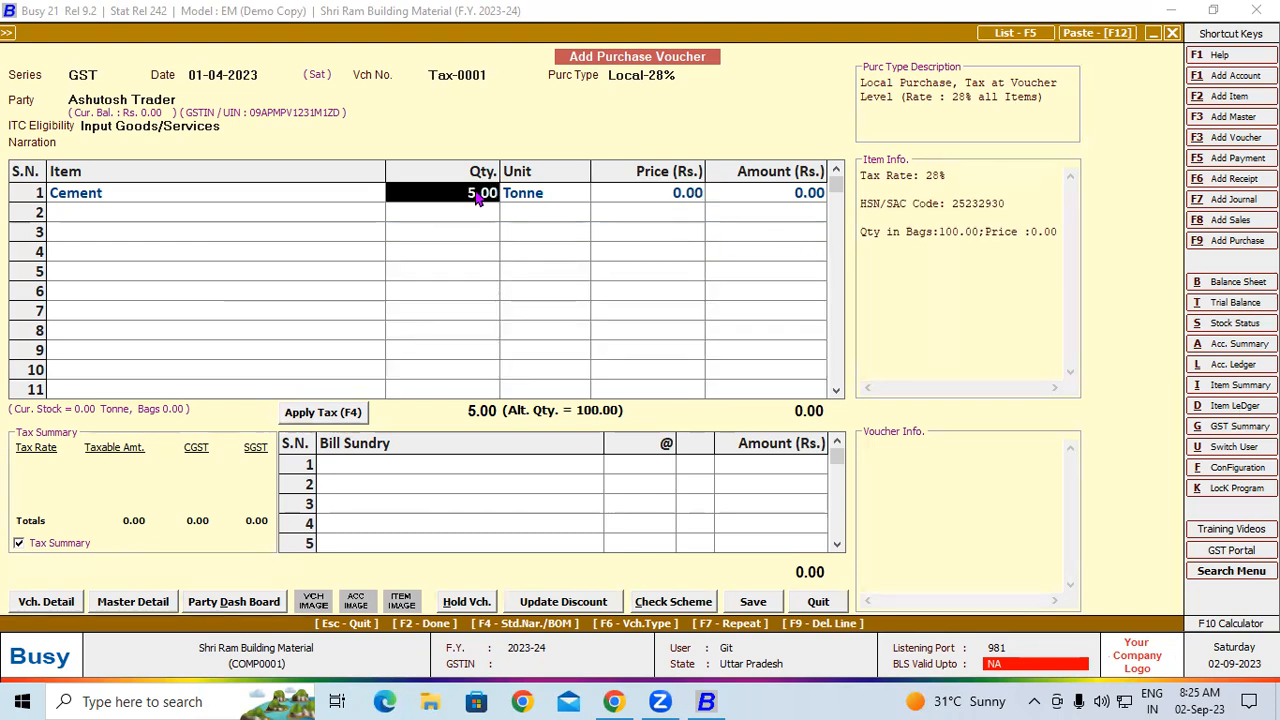
# Keep the Cement line's 100 bags, set the price per bag to 380 and accept zero discounts
pyautogui.press('Return')
pyautogui.press('Return')
pyautogui.press('Return')
pyautogui.write('380')
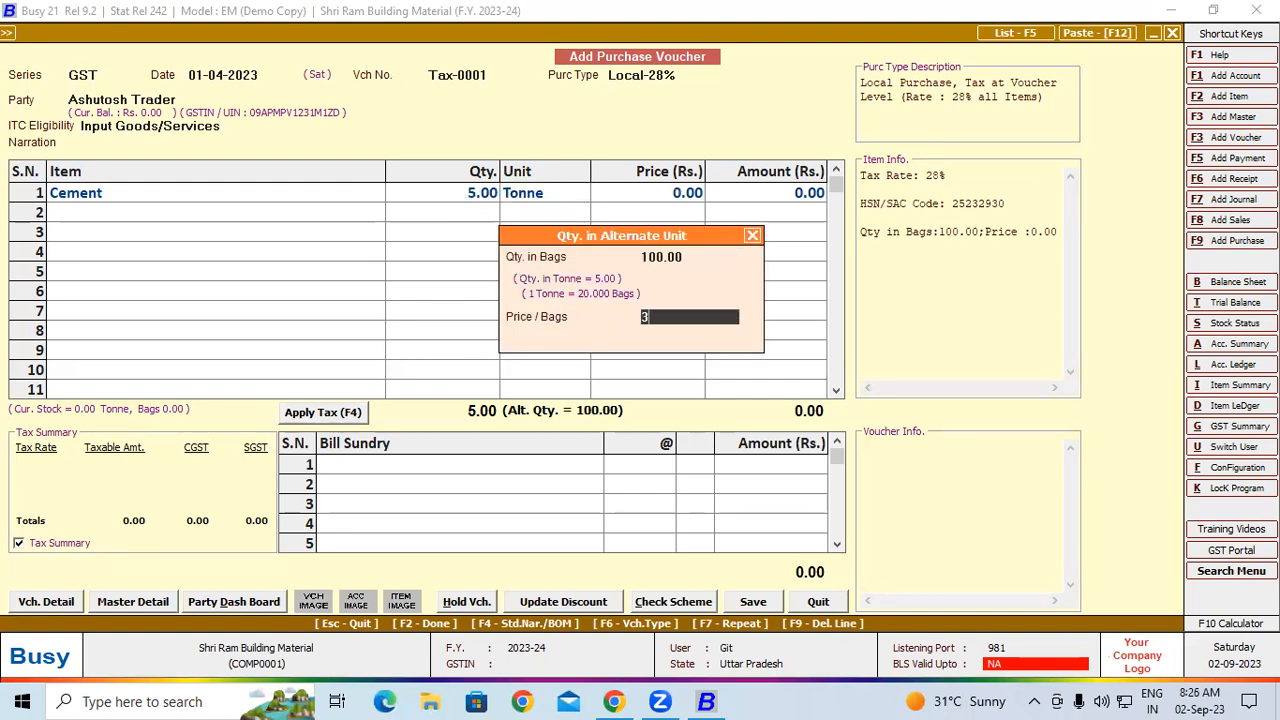
pyautogui.press('Return')
pyautogui.press('Return')
pyautogui.press('Return')
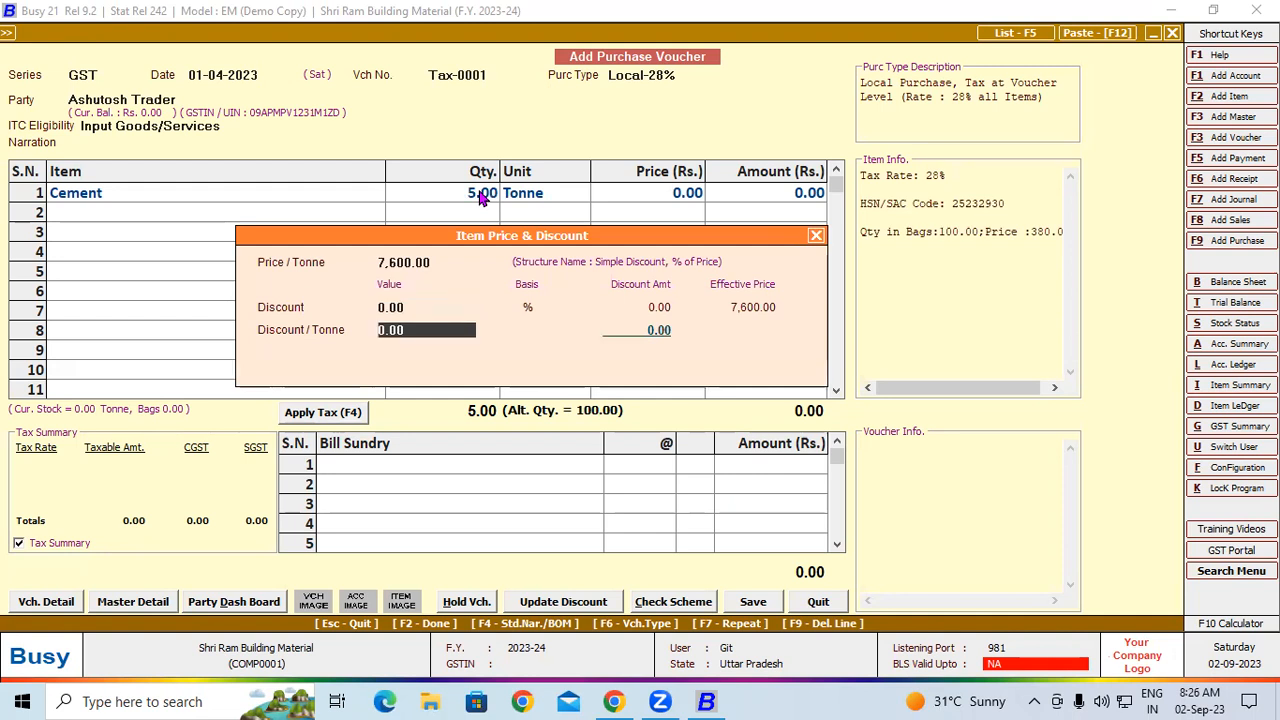
pyautogui.press('Return')
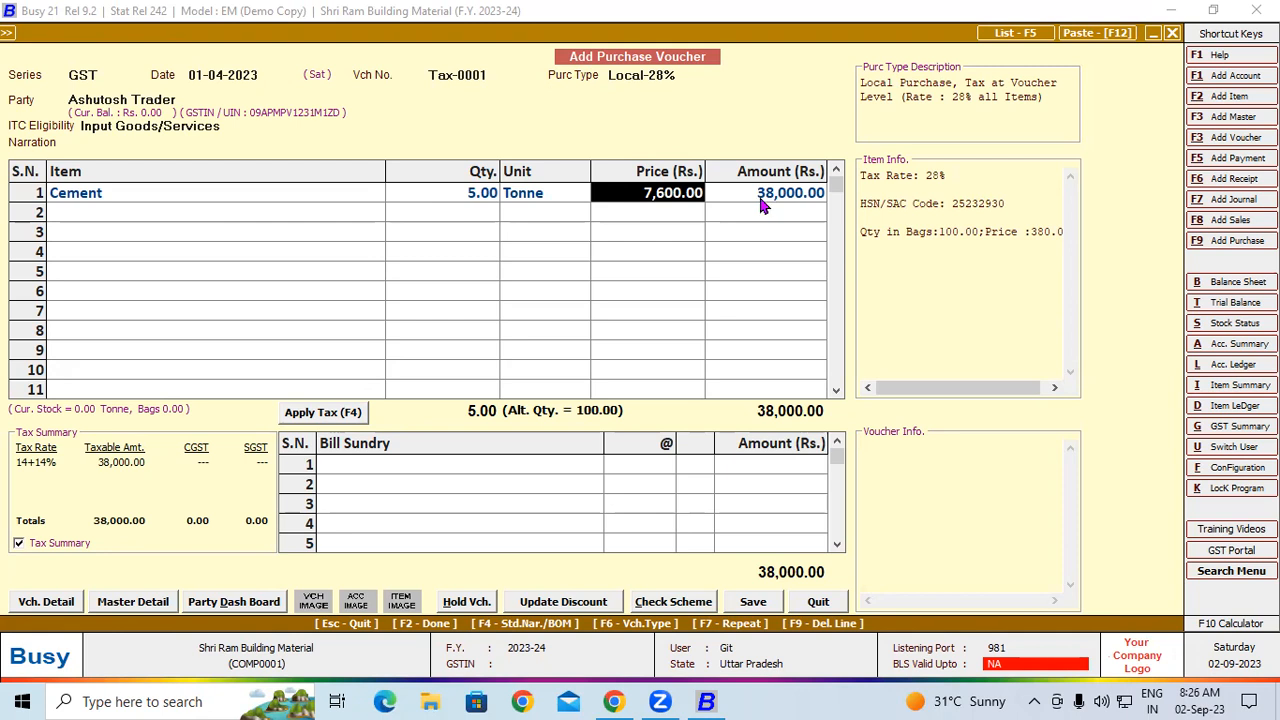
# Apply tax to the voucher and save it, accepting the GST reporting details and the new bill reference
pyautogui.click(296, 418)
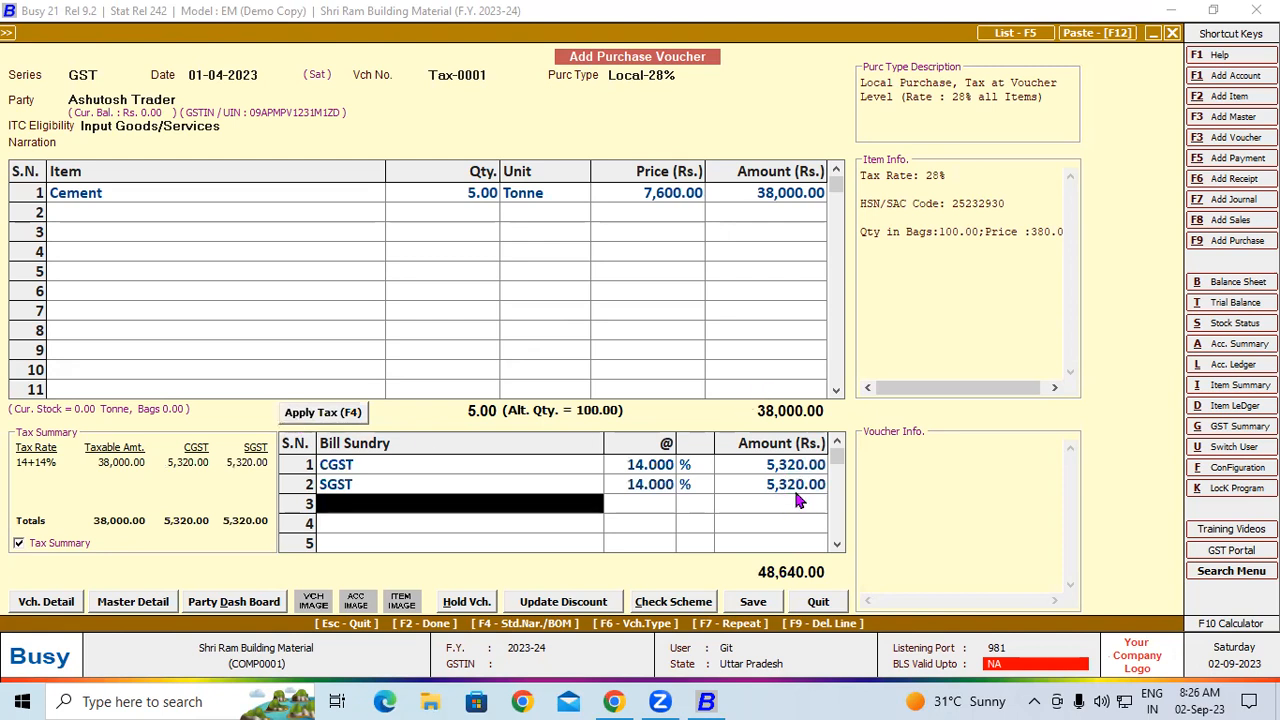
pyautogui.click(757, 604)
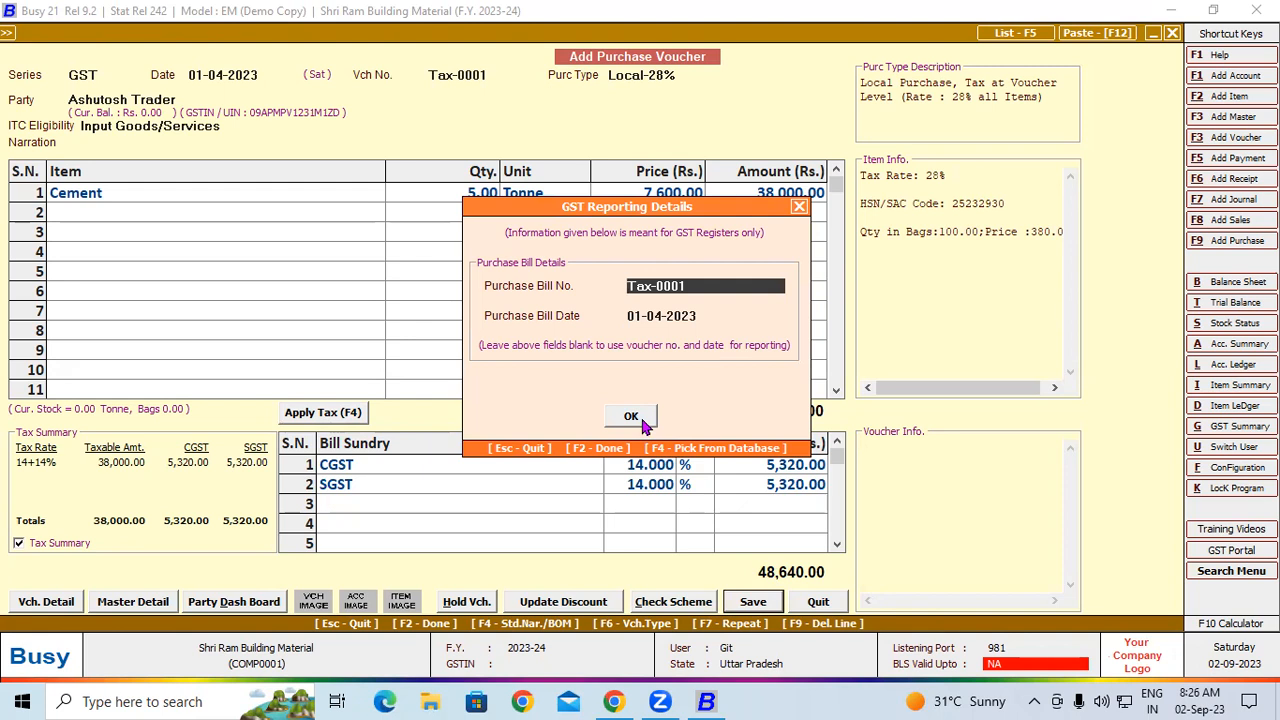
pyautogui.click(643, 423)
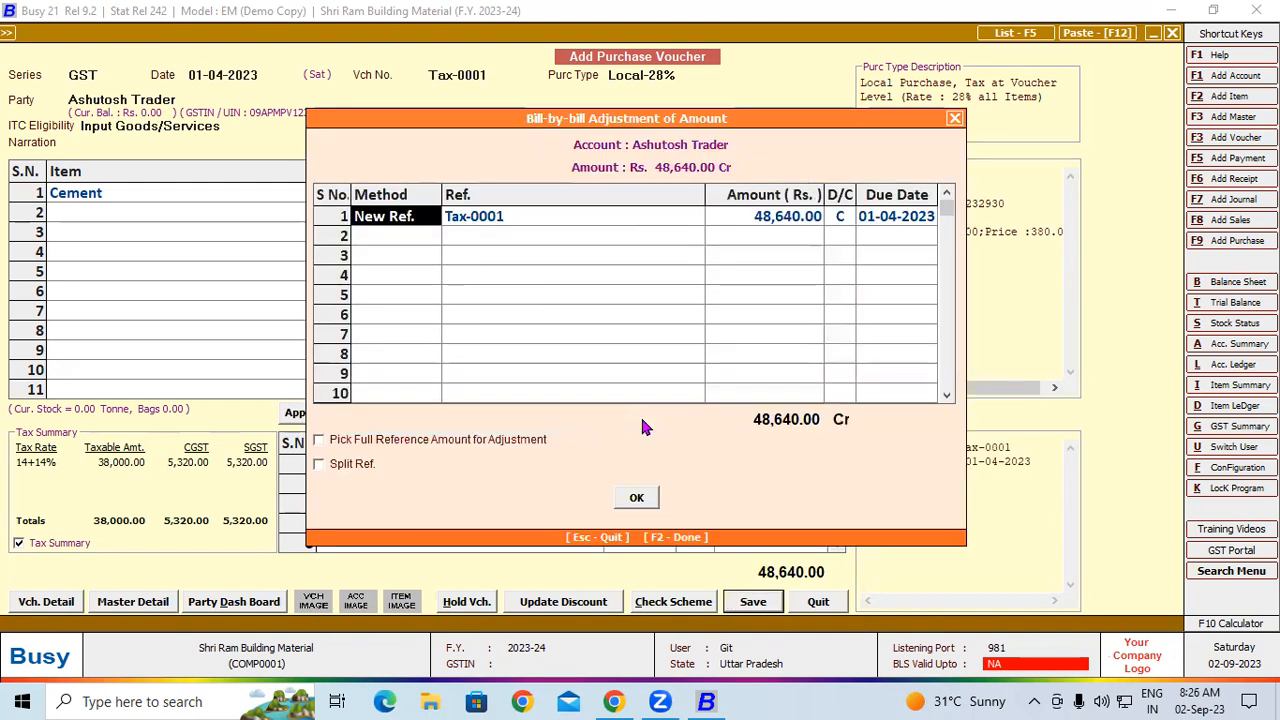
pyautogui.click(640, 499)
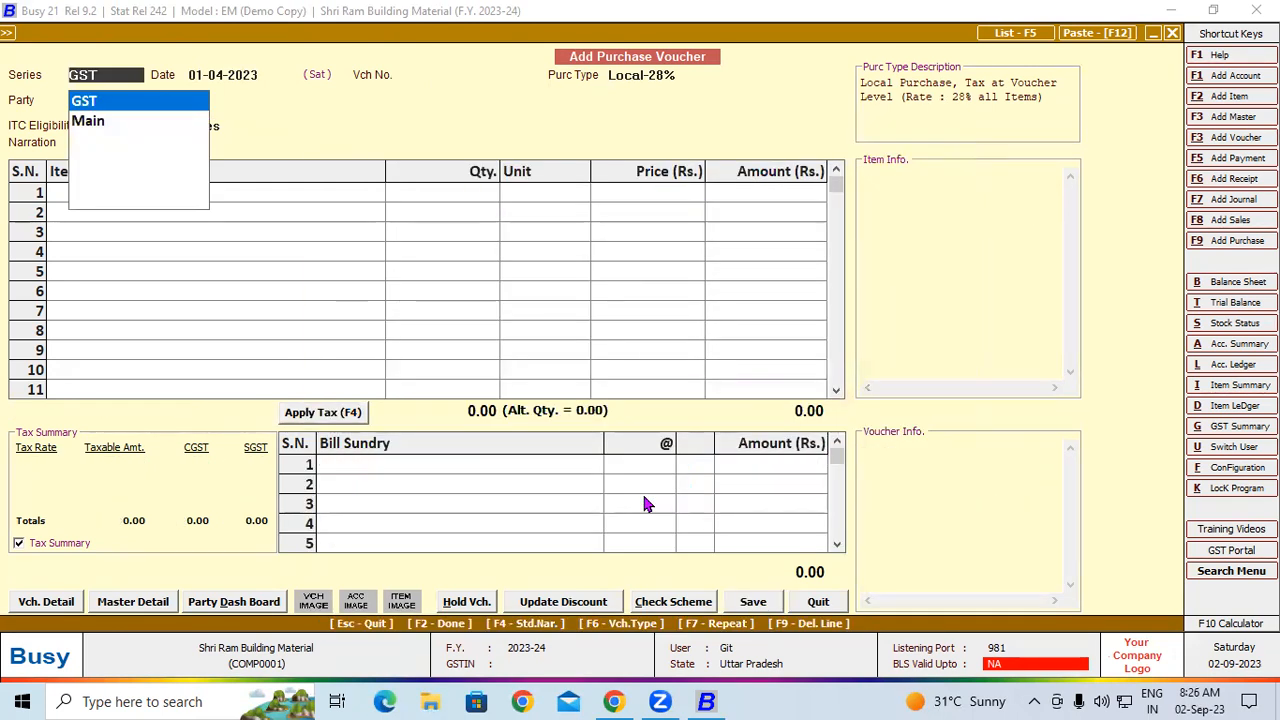
# Fill in the GST-series purchase voucher header with voucher number Tax-001 and party Ashutosh Trader, keeping the date and purchase type
pyautogui.press('Return')
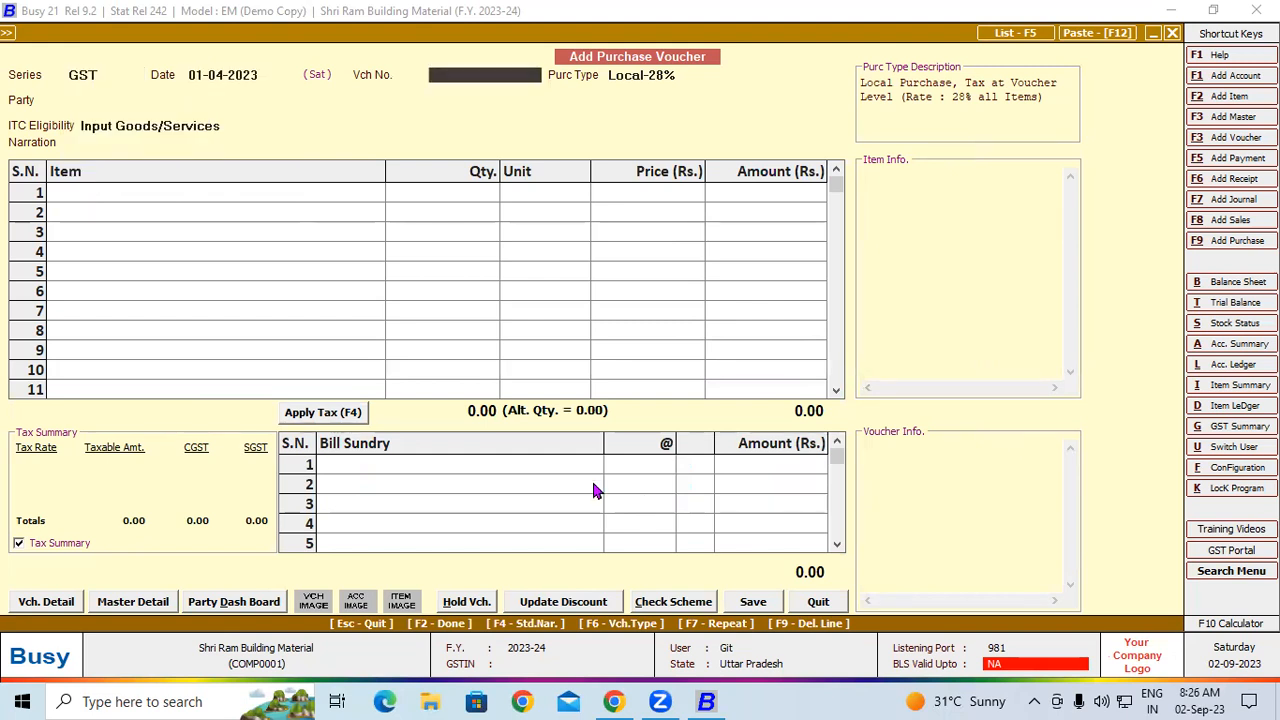
pyautogui.write('Tax-001')
pyautogui.press('Return')
pyautogui.press('Return')
pyautogui.write('ader')
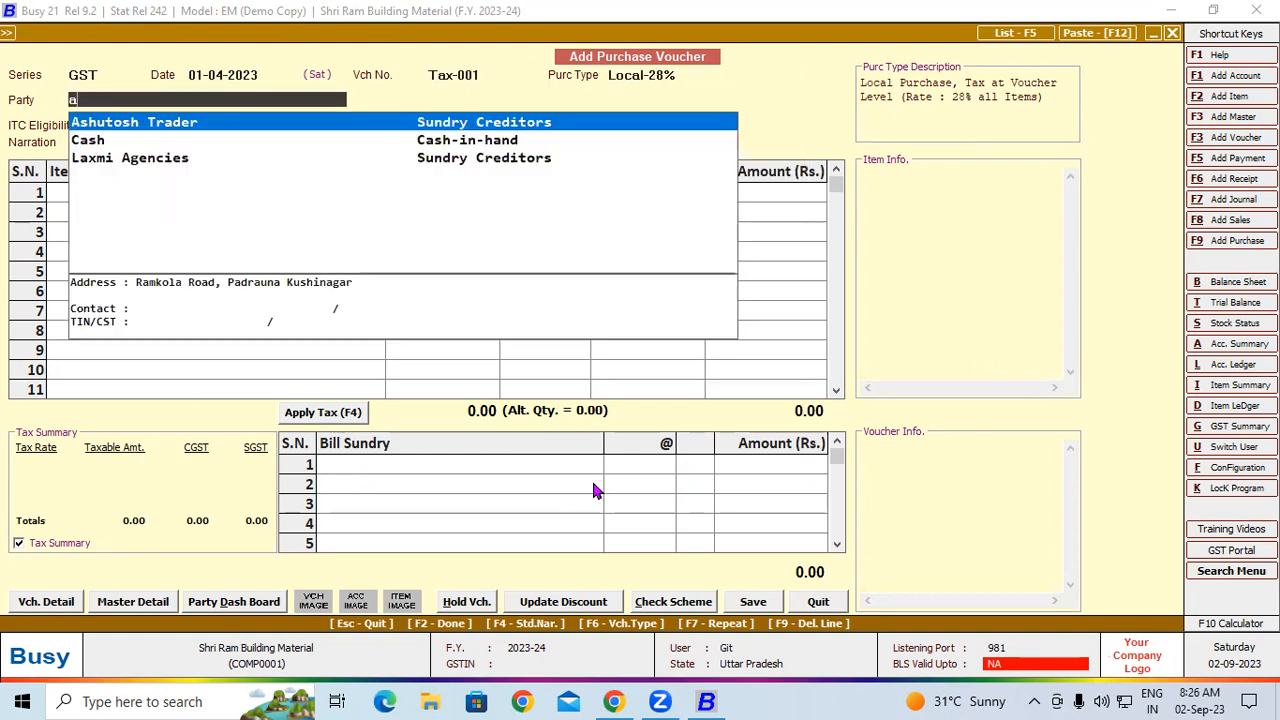
pyautogui.press('Return')
pyautogui.press('Return')
pyautogui.press('Return')
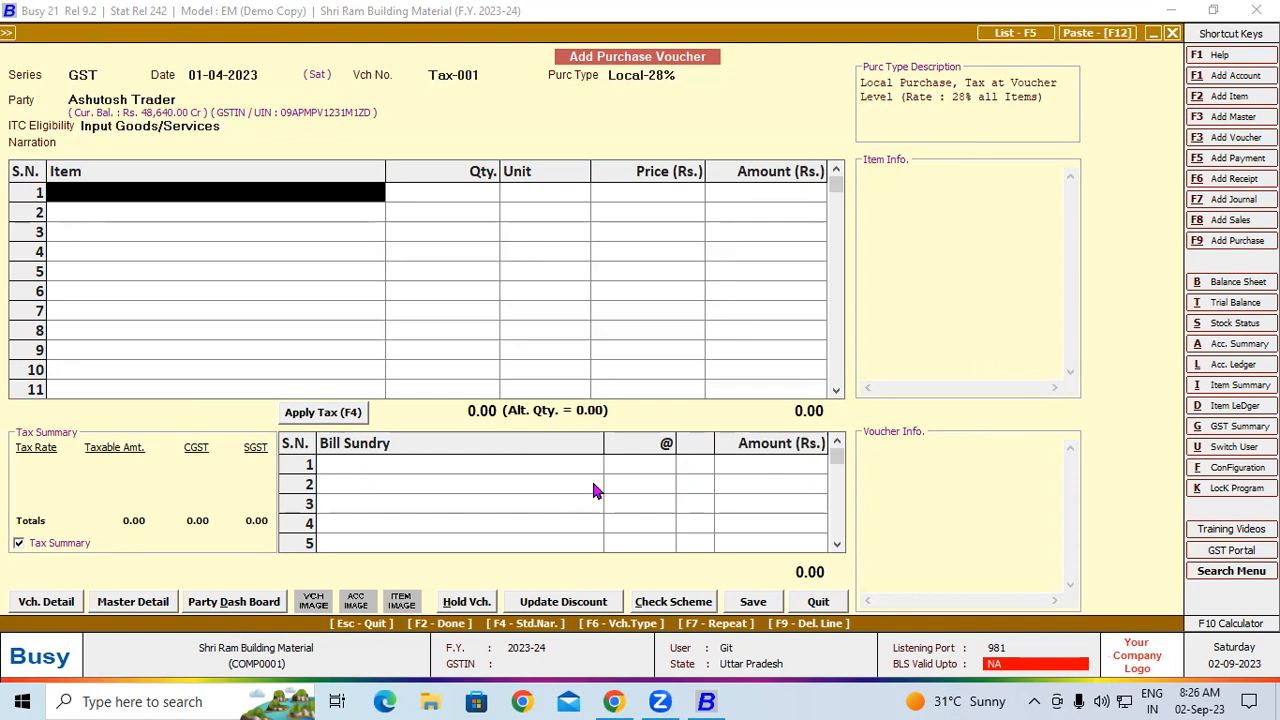
# Create a new item named Ambuja Cement PPC Yellow Bag in the Cement group
pyautogui.hotkey('alt', 'F2')
pyautogui.write('Amb')
pyautogui.write('uja')
pyautogui.write(' Cement')
pyautogui.write(' PP')
pyautogui.write('Yello')
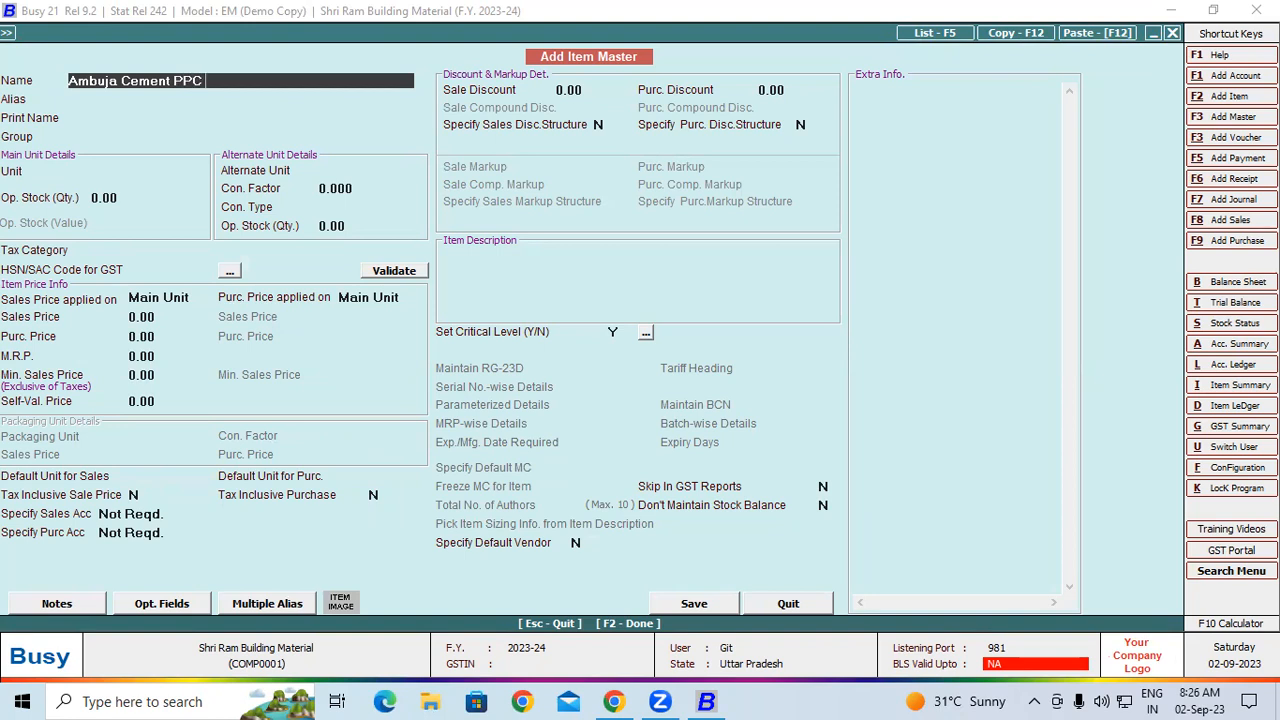
pyautogui.write('w Bag')
pyautogui.press('Return')
pyautogui.press('Return')
pyautogui.press('Return')
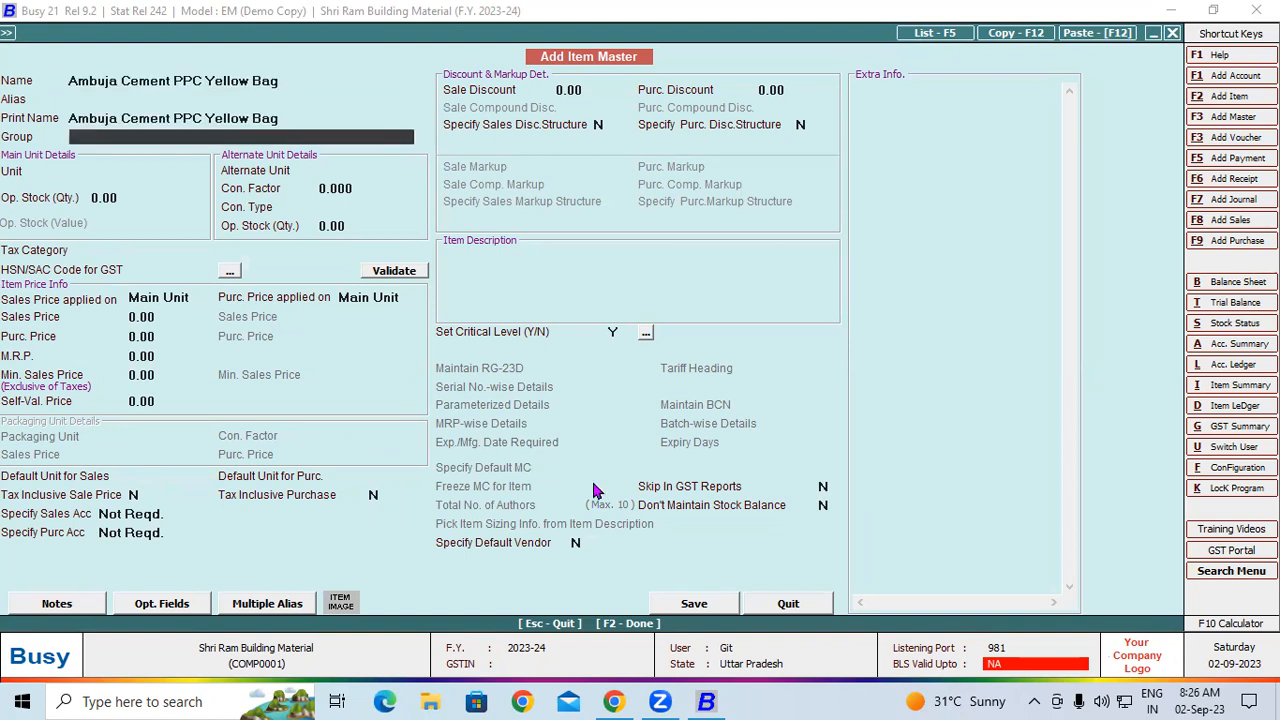
pyautogui.press('Return')
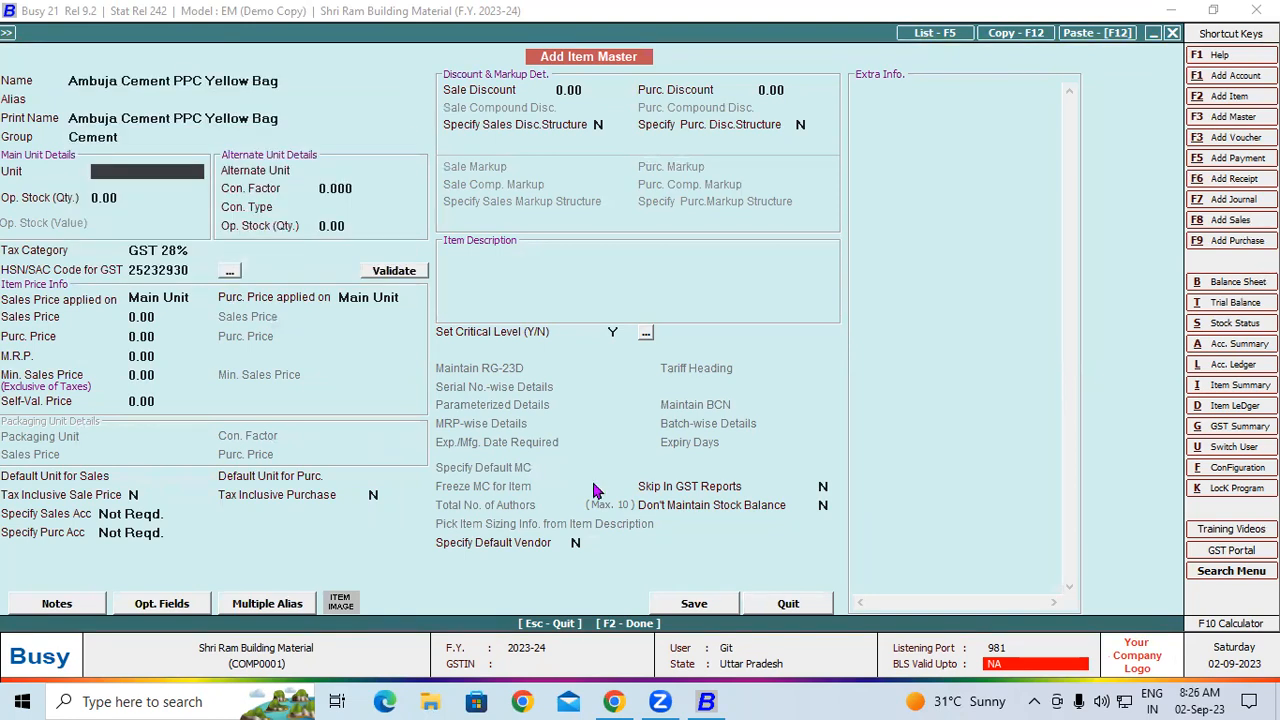
# Set the item's main unit to Tonne and its alternate unit to Bags at 20 Bags/Tonne, and save the item
pyautogui.write('t')
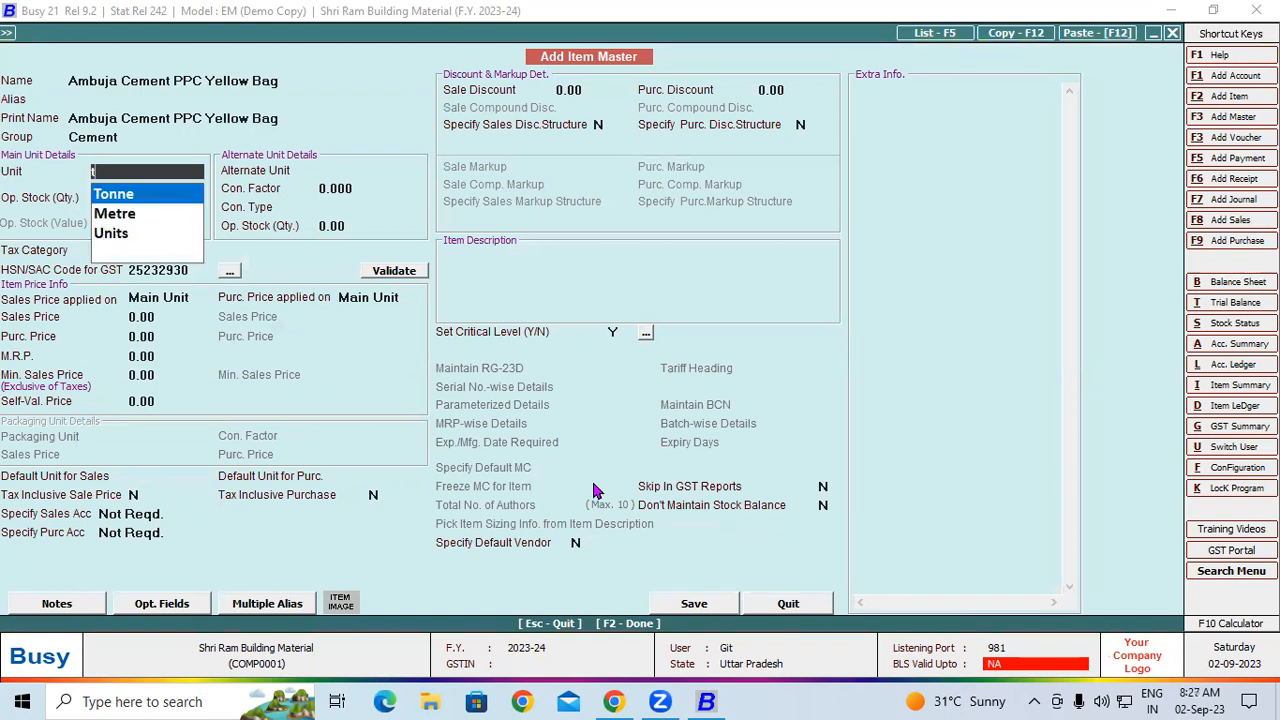
pyautogui.press('Return')
pyautogui.press('Return')
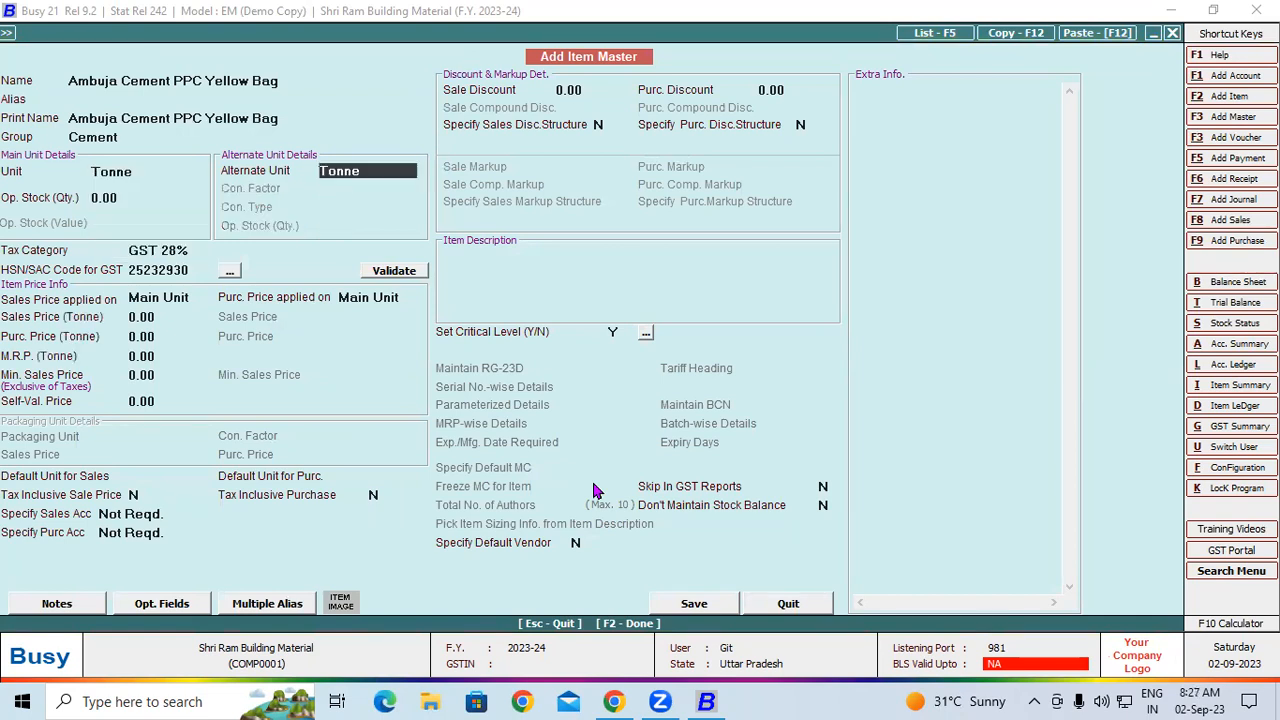
pyautogui.write('b')
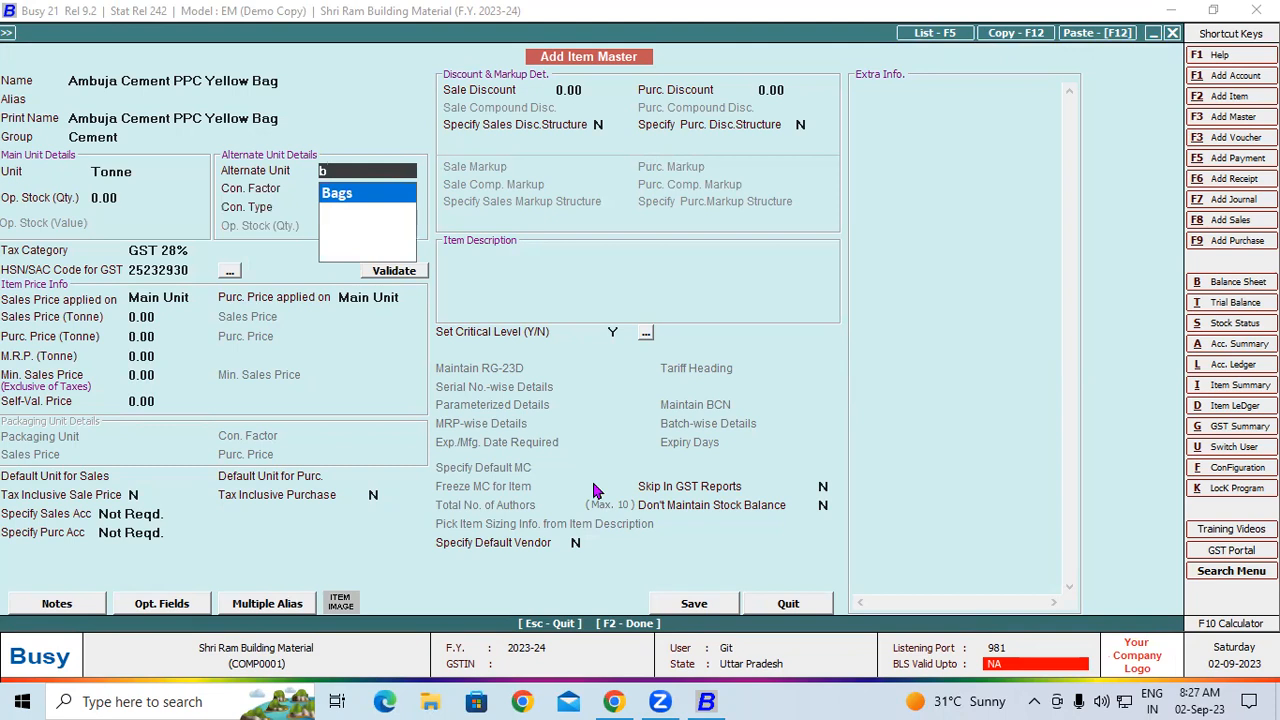
pyautogui.press('Return')
pyautogui.write('20')
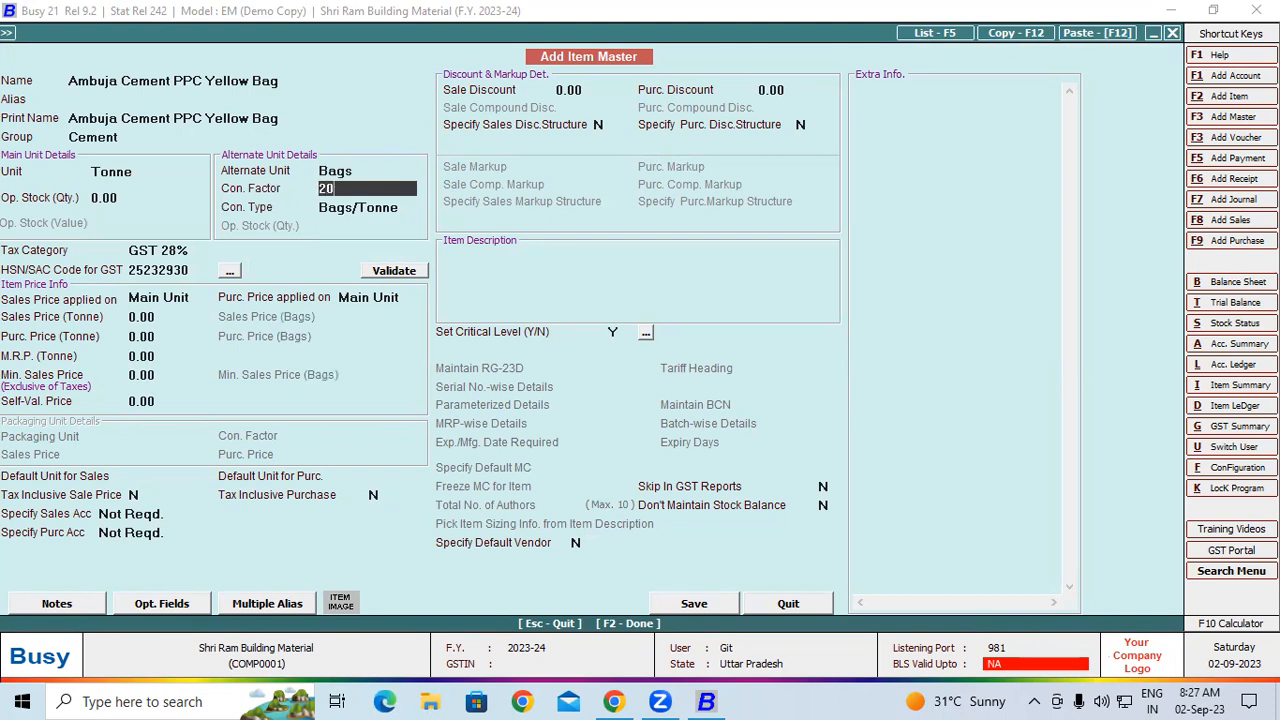
pyautogui.press('Return')
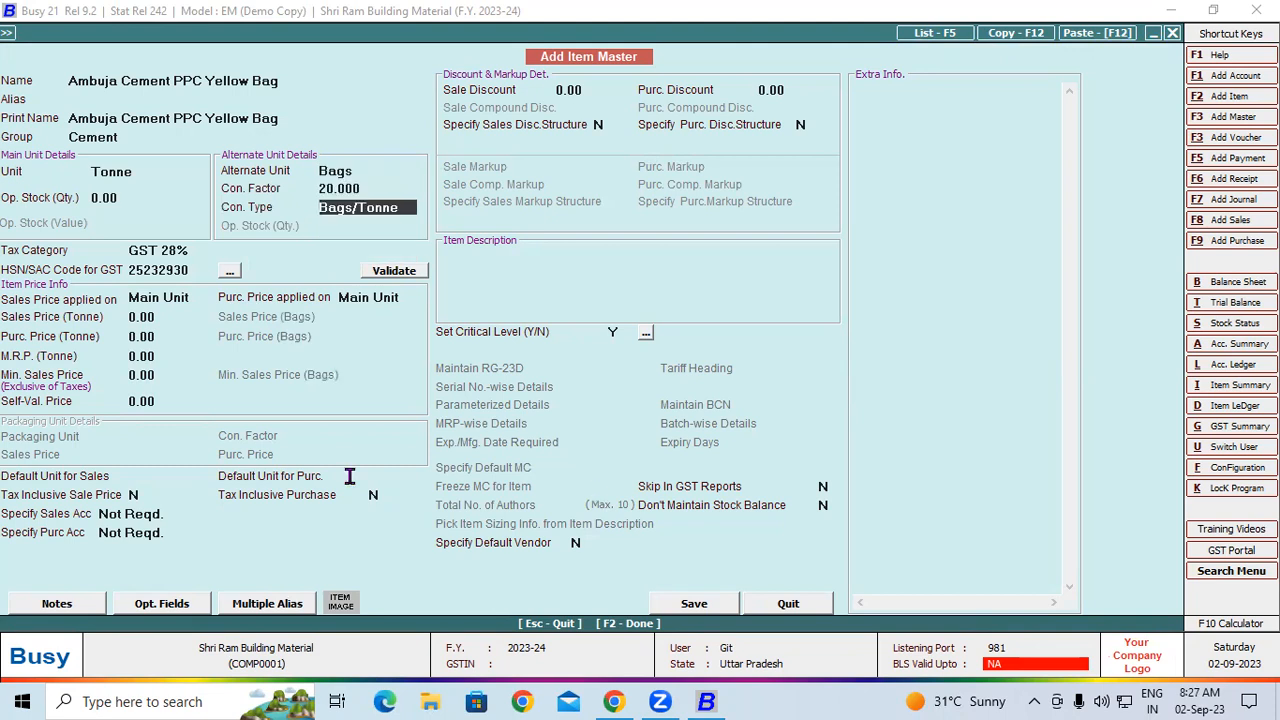
pyautogui.click(708, 604)
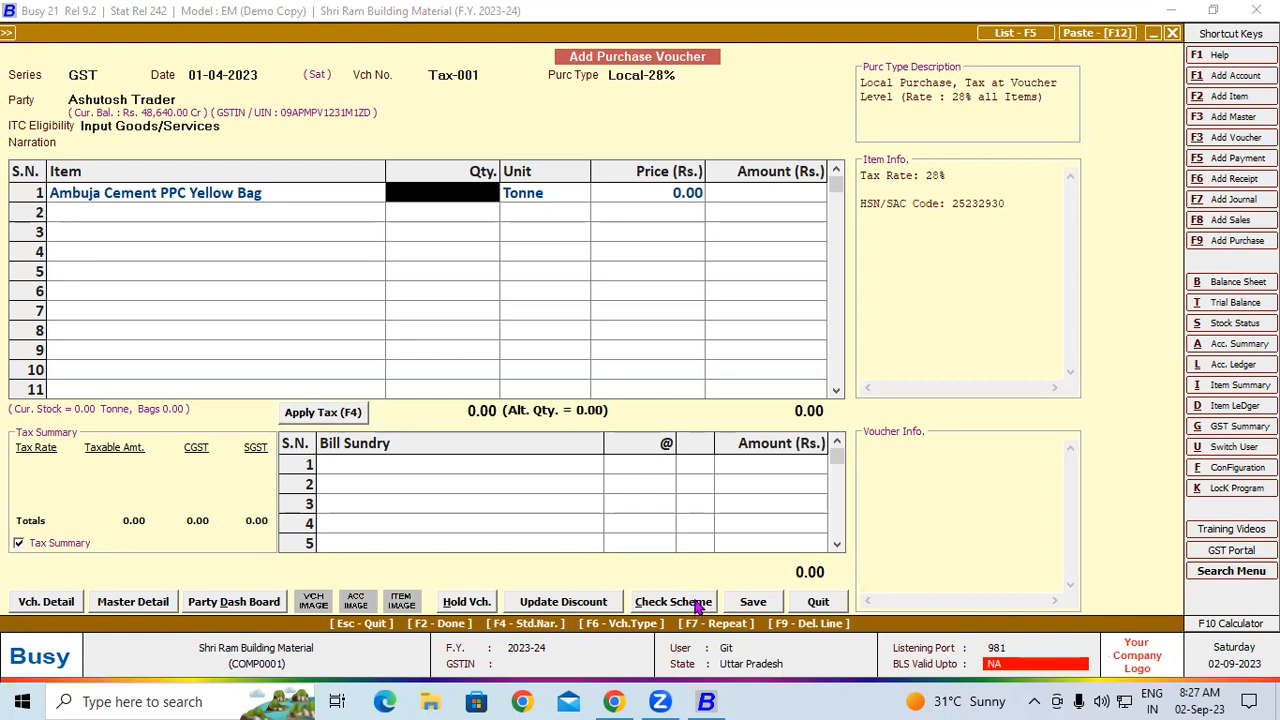
# Enter a quantity of 20 Tonne for the Ambuja cement line, keeping 400 bags and leaving the price per bag at zero
pyautogui.write('20')
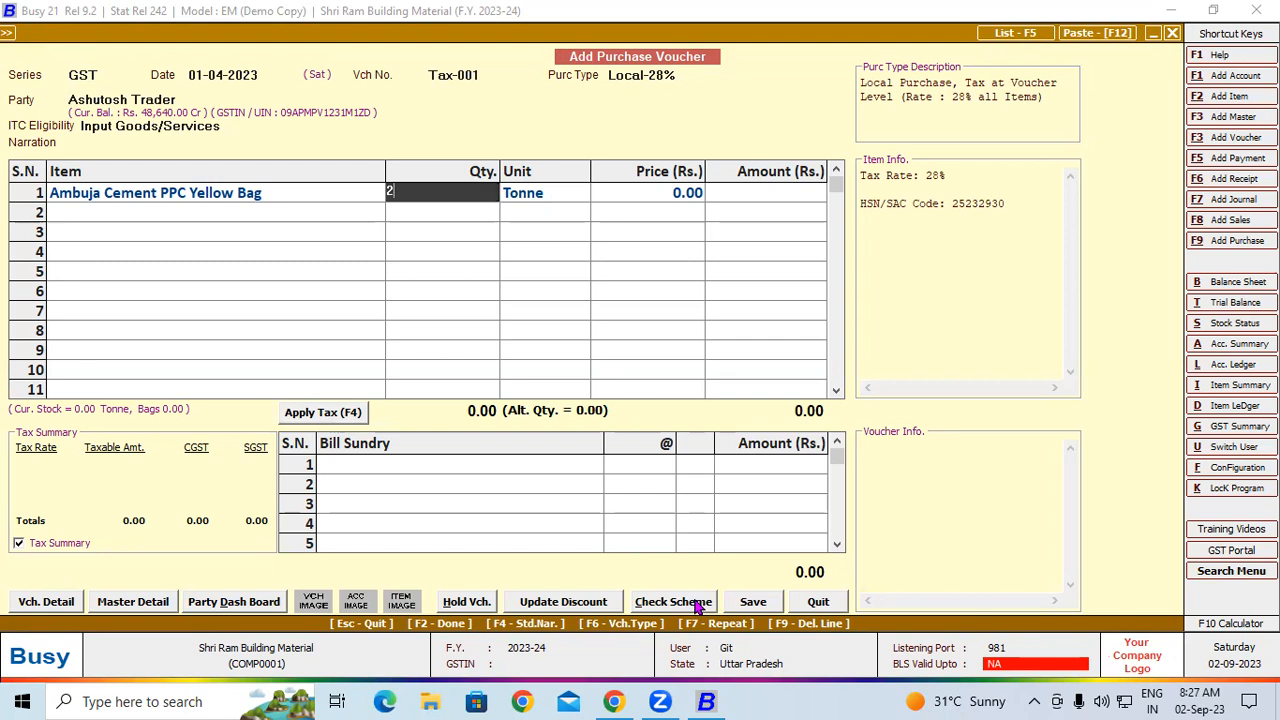
pyautogui.press('Return')
pyautogui.press('Return')
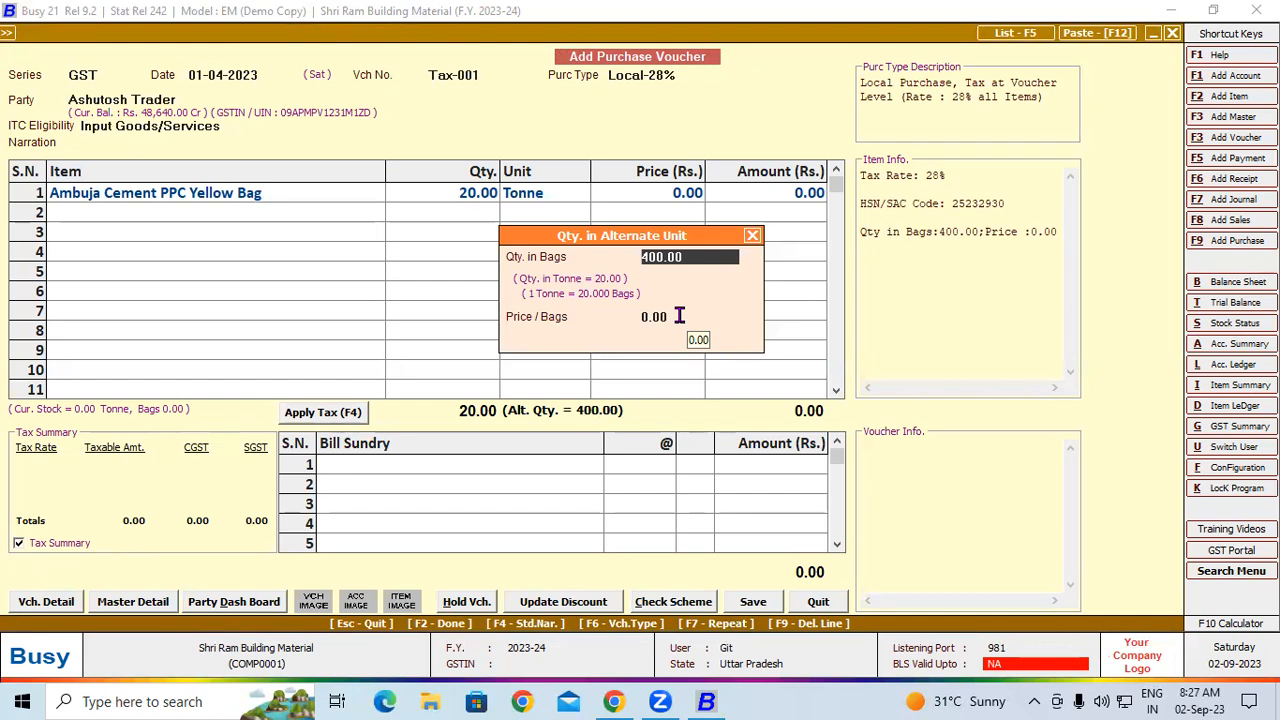
pyautogui.press('Return')
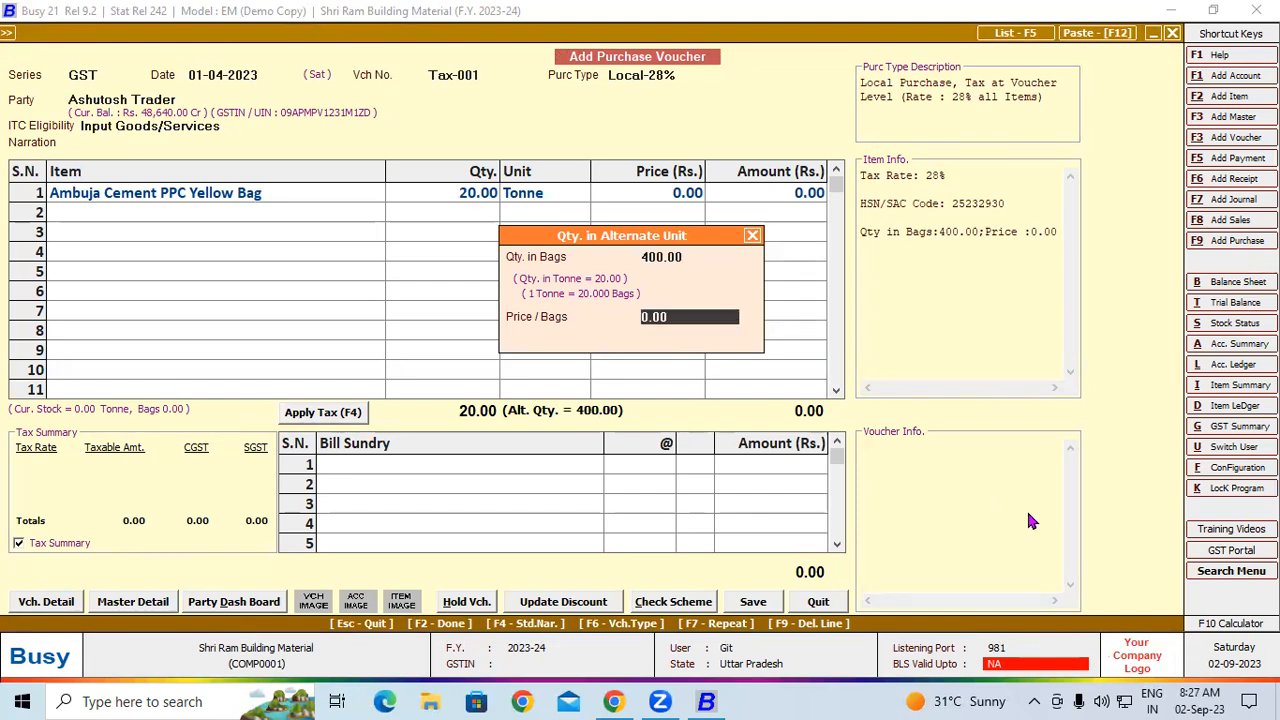
pyautogui.press('Return')
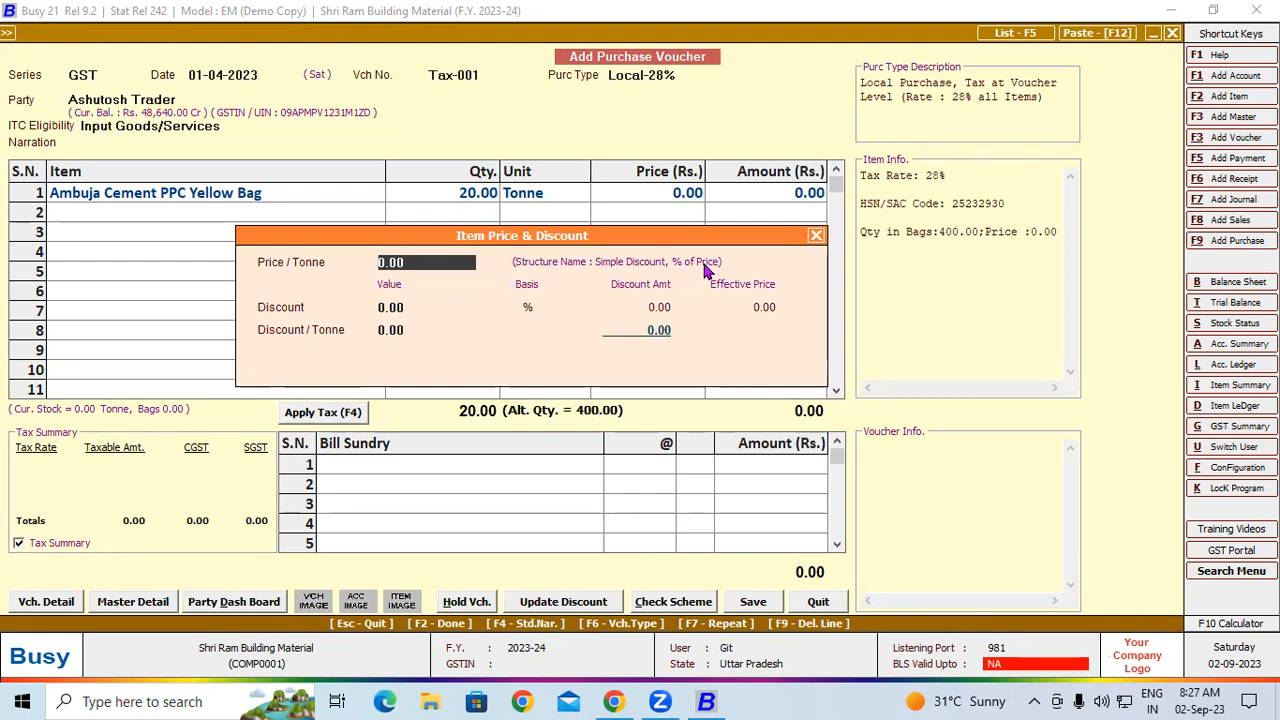
pyautogui.click(817, 236)
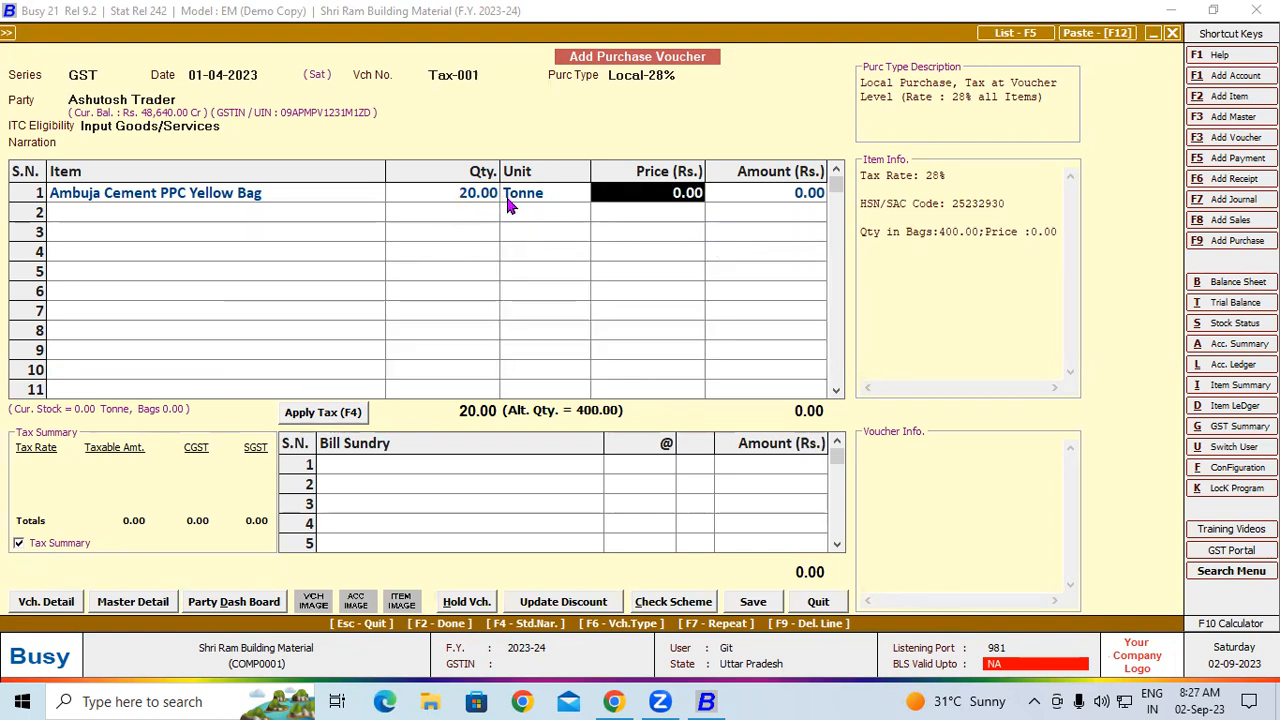
pyautogui.click(478, 200)
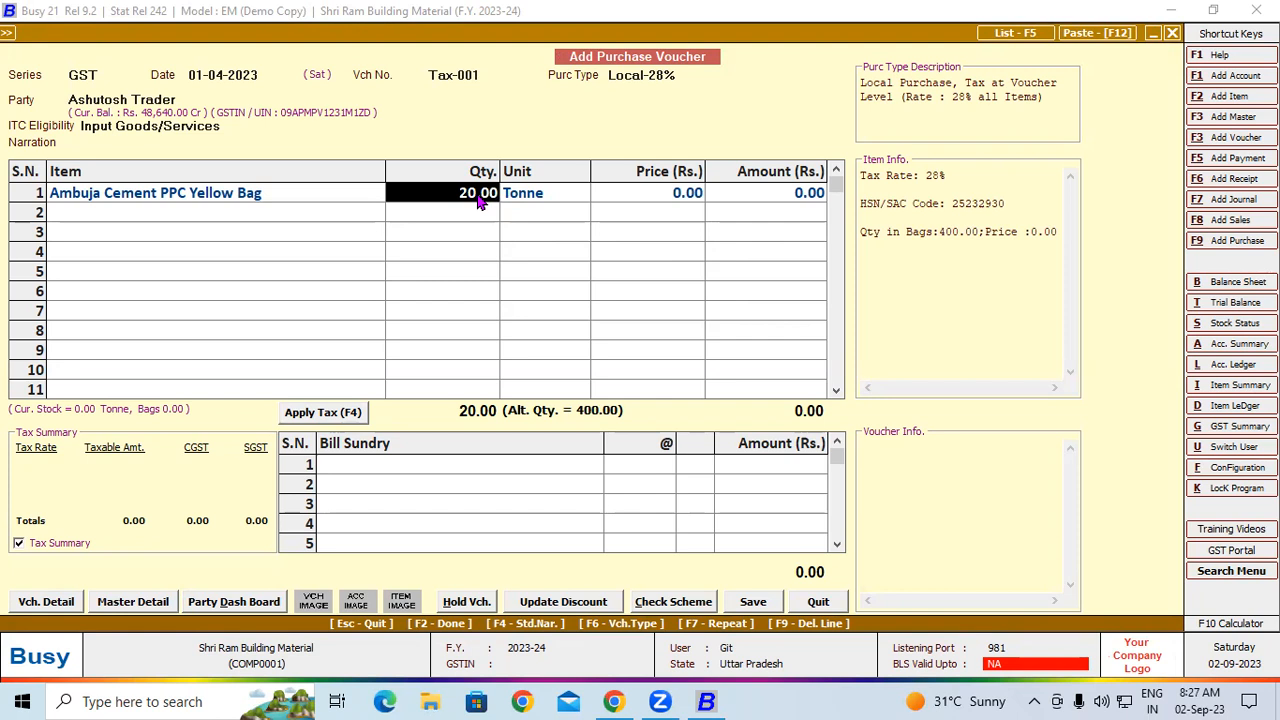
pyautogui.press('Return')
pyautogui.press('Return')
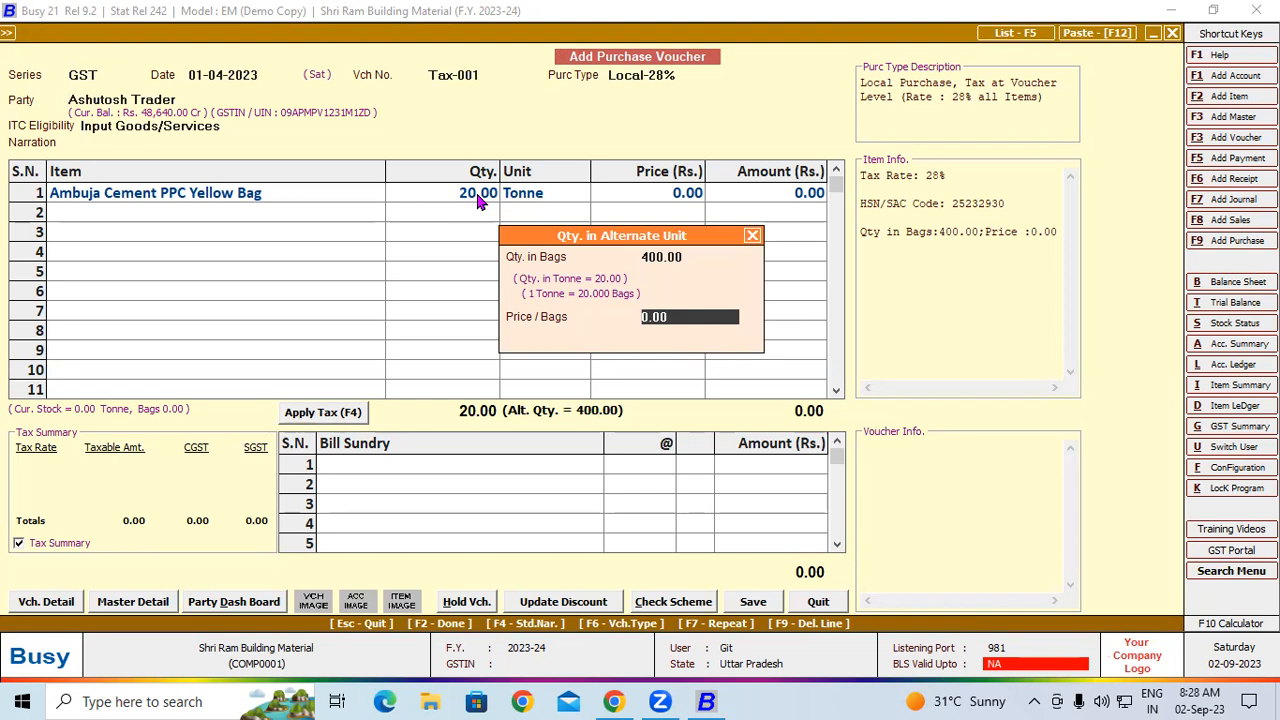
pyautogui.press('Return')
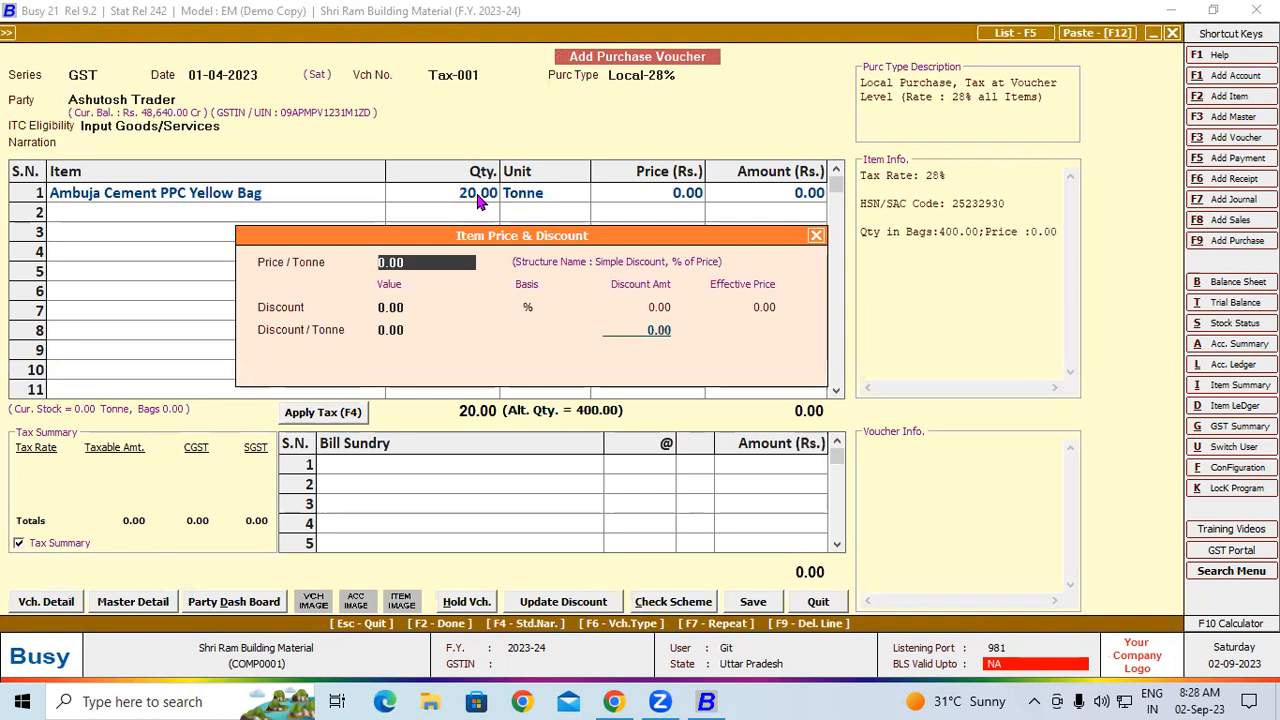
# Set the cement line's price per tonne to 6,305 with a 10% discount
pyautogui.write('6,30')
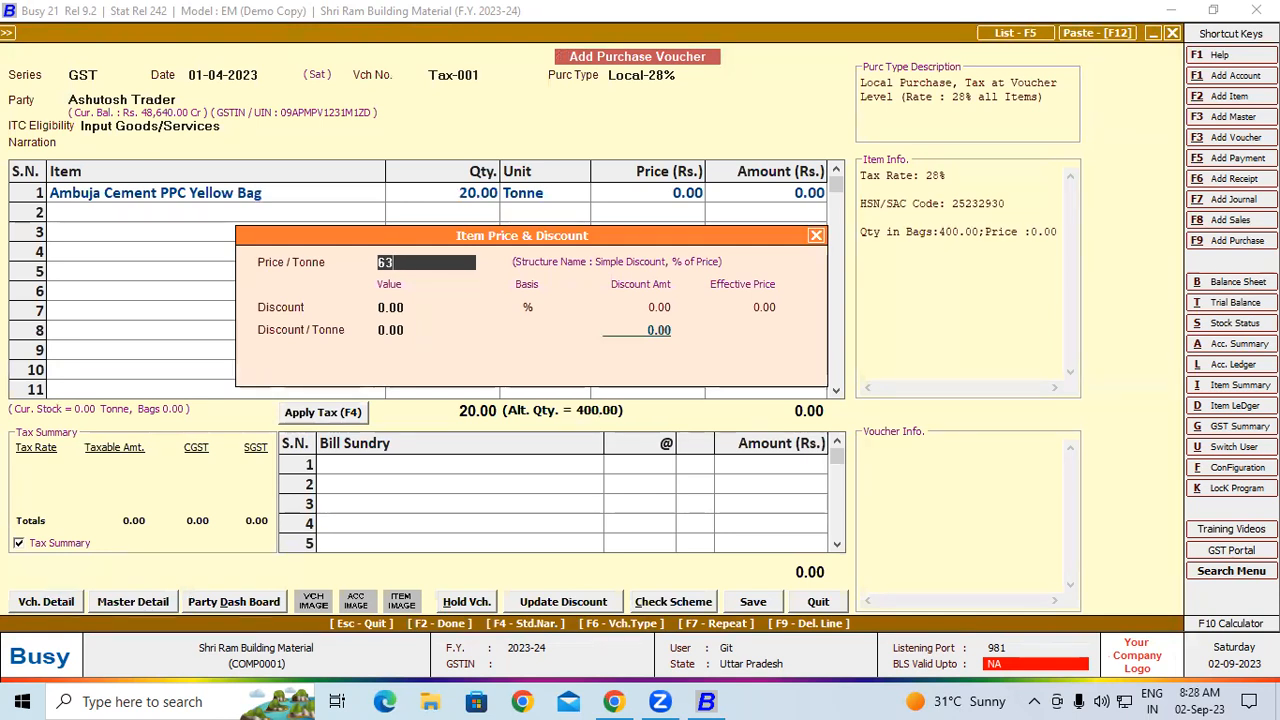
pyautogui.write('5')
pyautogui.press('Return')
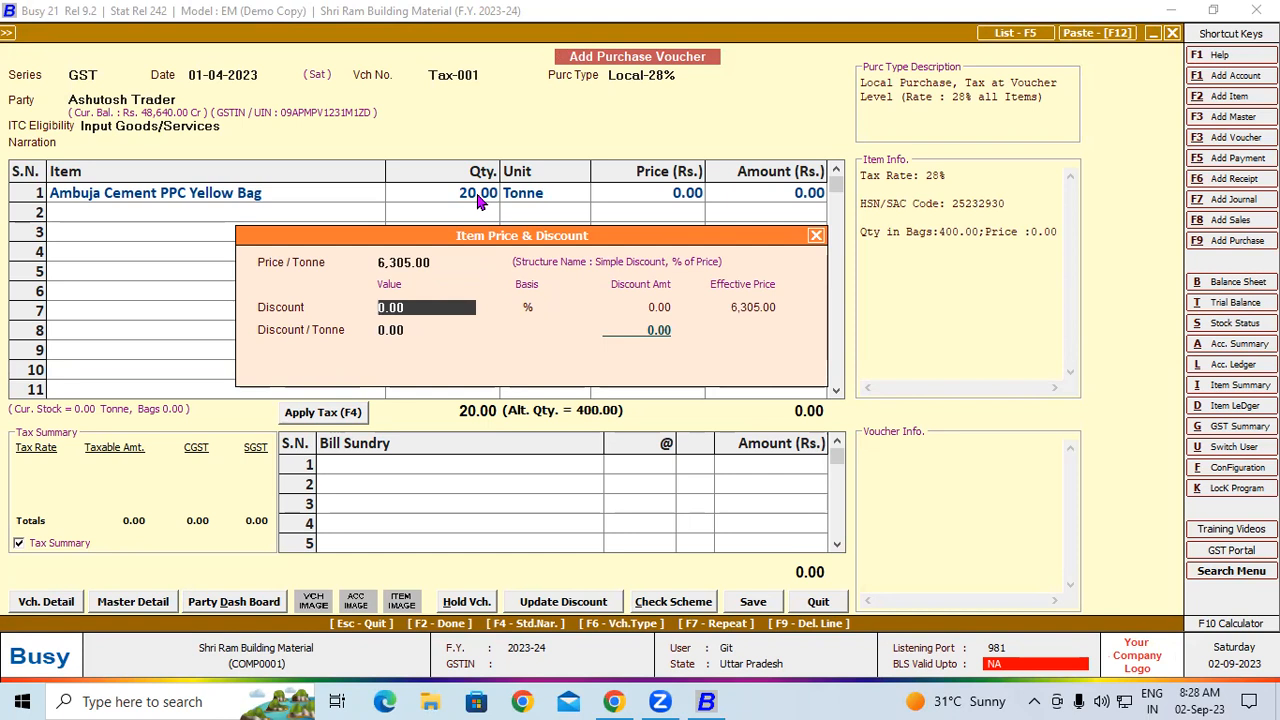
pyautogui.write('10')
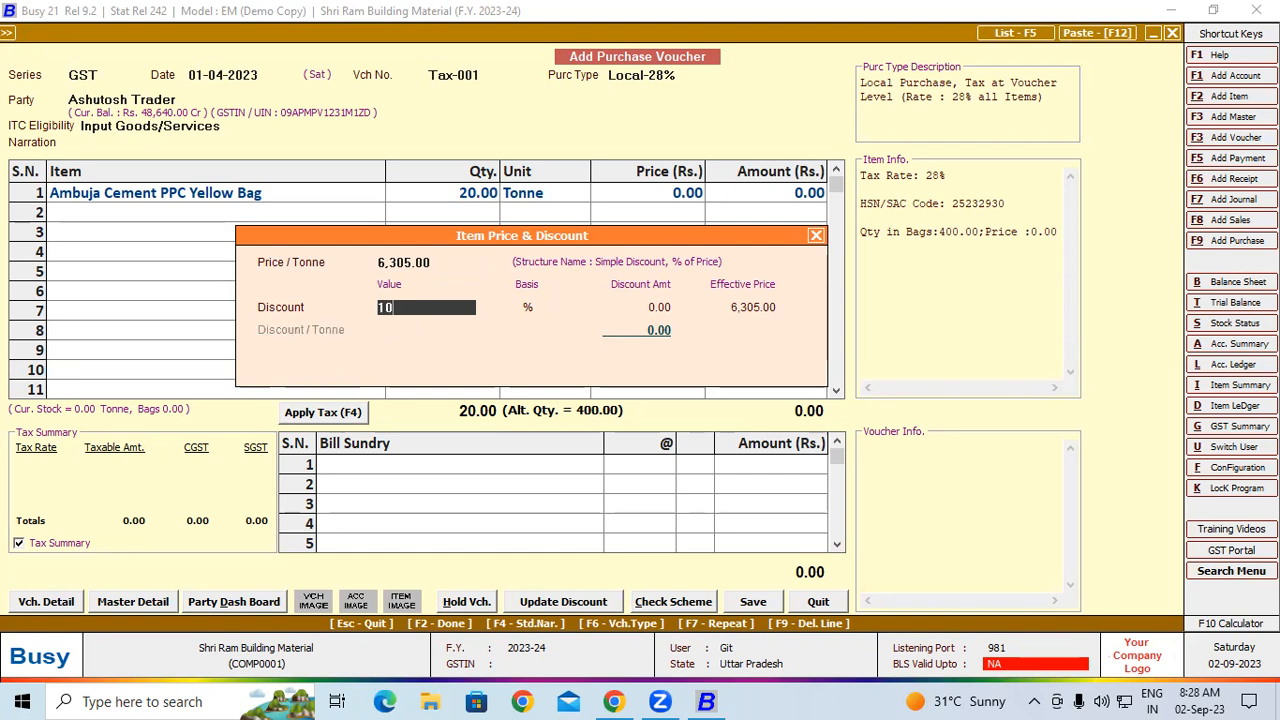
pyautogui.press('Return')
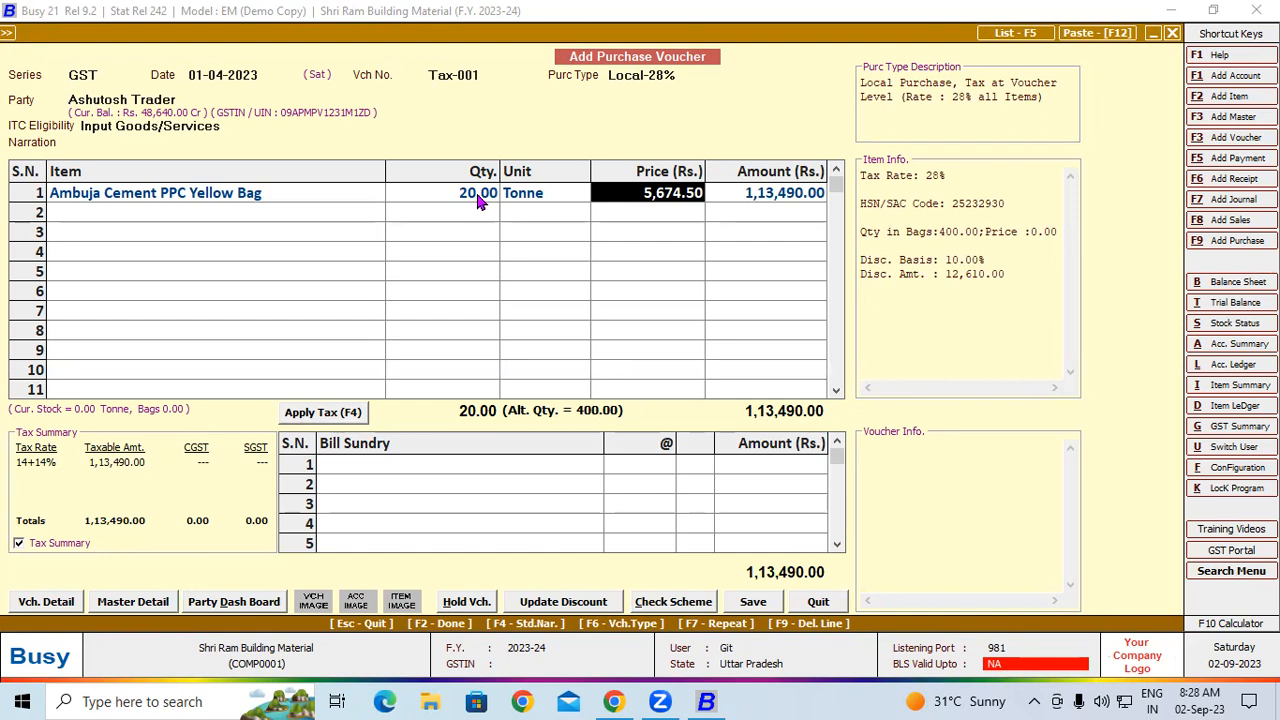
pyautogui.click(802, 692)
pyautogui.moveTo(418, 332); pyautogui.dragTo(490, 360)
pyautogui.moveTo(490, 316); pyautogui.dragTo(487, 313)
pyautogui.moveTo(604, 280); pyautogui.dragTo(564, 323)
pyautogui.moveTo(553, 276); pyautogui.dragTo(606, 318)
pyautogui.moveTo(660, 250)
pyautogui.mouseDown()
pyautogui.moveTo(663, 289)
pyautogui.moveTo(630, 284)
pyautogui.mouseUp()
pyautogui.moveTo(670, 250); pyautogui.dragTo(688, 290)
pyautogui.moveTo(740, 228)
pyautogui.mouseDown()
pyautogui.moveTo(752, 262)
pyautogui.moveTo(738, 228)
pyautogui.moveTo(818, 258)
pyautogui.moveTo(790, 268)
pyautogui.mouseUp()
pyautogui.moveTo(800, 214); pyautogui.dragTo(866, 190)
pyautogui.moveTo(447, 400); pyautogui.dragTo(840, 308)
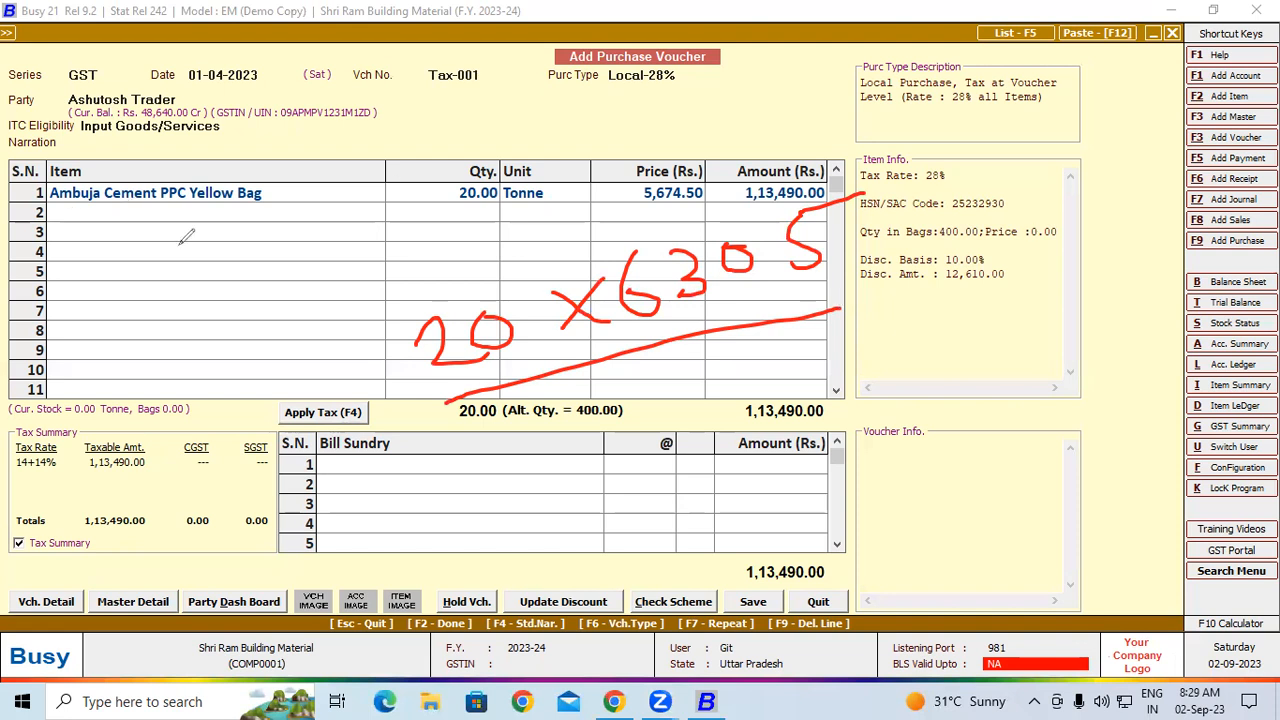
pyautogui.moveTo(146, 258)
pyautogui.mouseDown()
pyautogui.moveTo(148, 302)
pyautogui.moveTo(184, 294)
pyautogui.mouseUp()
pyautogui.moveTo(238, 240)
pyautogui.mouseDown()
pyautogui.moveTo(205, 265)
pyautogui.moveTo(248, 290)
pyautogui.moveTo(283, 270)
pyautogui.moveTo(272, 240)
pyautogui.moveTo(296, 240)
pyautogui.mouseUp()
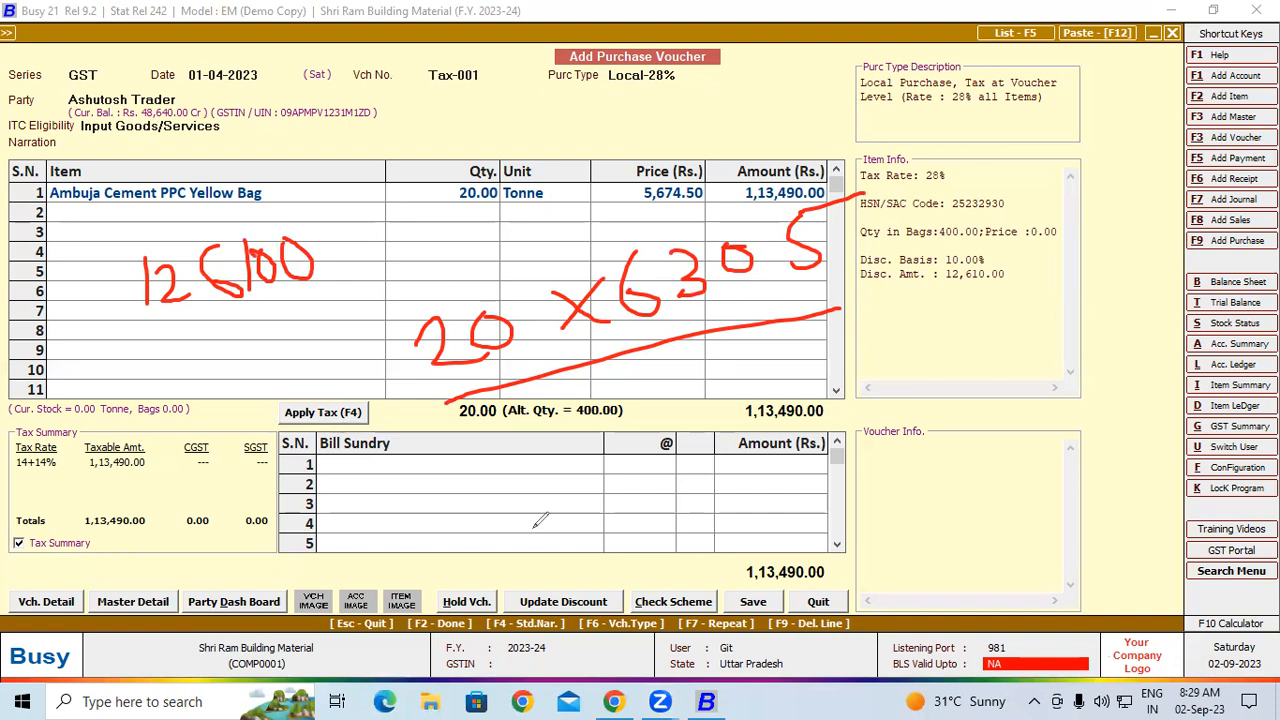
pyautogui.moveTo(250, 420); pyautogui.dragTo(250, 472)
pyautogui.moveTo(284, 441)
pyautogui.mouseDown()
pyautogui.moveTo(330, 468)
pyautogui.moveTo(298, 503)
pyautogui.mouseUp()
pyautogui.moveTo(357, 440); pyautogui.dragTo(380, 497)
pyautogui.moveTo(398, 455)
pyautogui.mouseDown()
pyautogui.moveTo(428, 412)
pyautogui.moveTo(432, 476)
pyautogui.moveTo(440, 440)
pyautogui.mouseUp()
pyautogui.moveTo(752, 212); pyautogui.dragTo(835, 180)
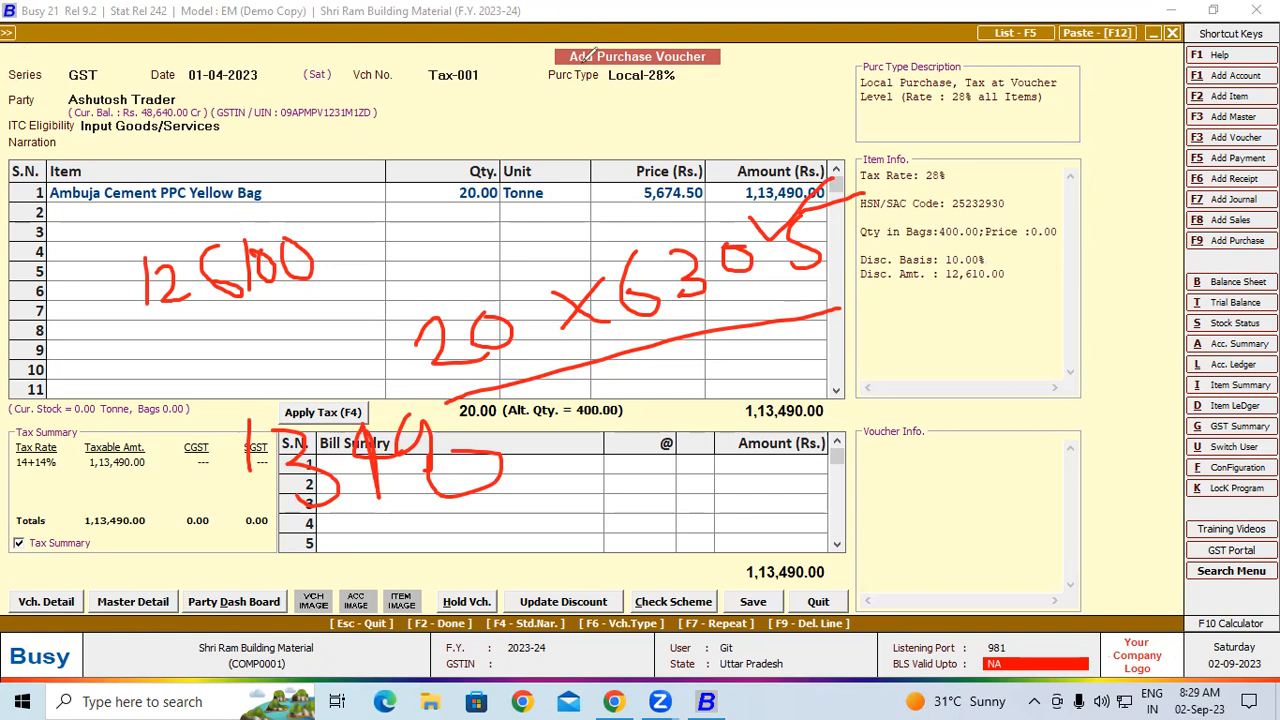
pyautogui.moveTo(926, 298); pyautogui.dragTo(926, 338)
pyautogui.moveTo(972, 287)
pyautogui.mouseDown()
pyautogui.moveTo(963, 306)
pyautogui.moveTo(991, 308)
pyautogui.moveTo(986, 324)
pyautogui.moveTo(1016, 281)
pyautogui.moveTo(1042, 294)
pyautogui.mouseUp()
pyautogui.moveTo(1037, 241); pyautogui.dragTo(1062, 234)
pyautogui.moveTo(921, 280)
pyautogui.mouseDown()
pyautogui.moveTo(899, 330)
pyautogui.moveTo(917, 287)
pyautogui.mouseUp()
pyautogui.moveTo(929, 372)
pyautogui.mouseDown()
pyautogui.moveTo(942, 392)
pyautogui.moveTo(990, 393)
pyautogui.mouseUp()
pyautogui.moveTo(1016, 350)
pyautogui.mouseDown()
pyautogui.moveTo(1042, 340)
pyautogui.moveTo(1042, 398)
pyautogui.mouseUp()
pyautogui.moveTo(1082, 330)
pyautogui.mouseDown()
pyautogui.moveTo(1098, 360)
pyautogui.moveTo(1074, 362)
pyautogui.mouseUp()
pyautogui.moveTo(1106, 322)
pyautogui.mouseDown()
pyautogui.moveTo(1120, 316)
pyautogui.moveTo(1120, 374)
pyautogui.mouseUp()
pyautogui.moveTo(1150, 298)
pyautogui.mouseDown()
pyautogui.moveTo(1138, 346)
pyautogui.moveTo(1170, 338)
pyautogui.mouseUp()
pyautogui.moveTo(1164, 310); pyautogui.dragTo(1160, 372)
pyautogui.click(1168, 327)
pyautogui.moveTo(1222, 282)
pyautogui.mouseDown()
pyautogui.moveTo(1206, 288)
pyautogui.moveTo(1199, 342)
pyautogui.moveTo(1246, 294)
pyautogui.mouseUp()
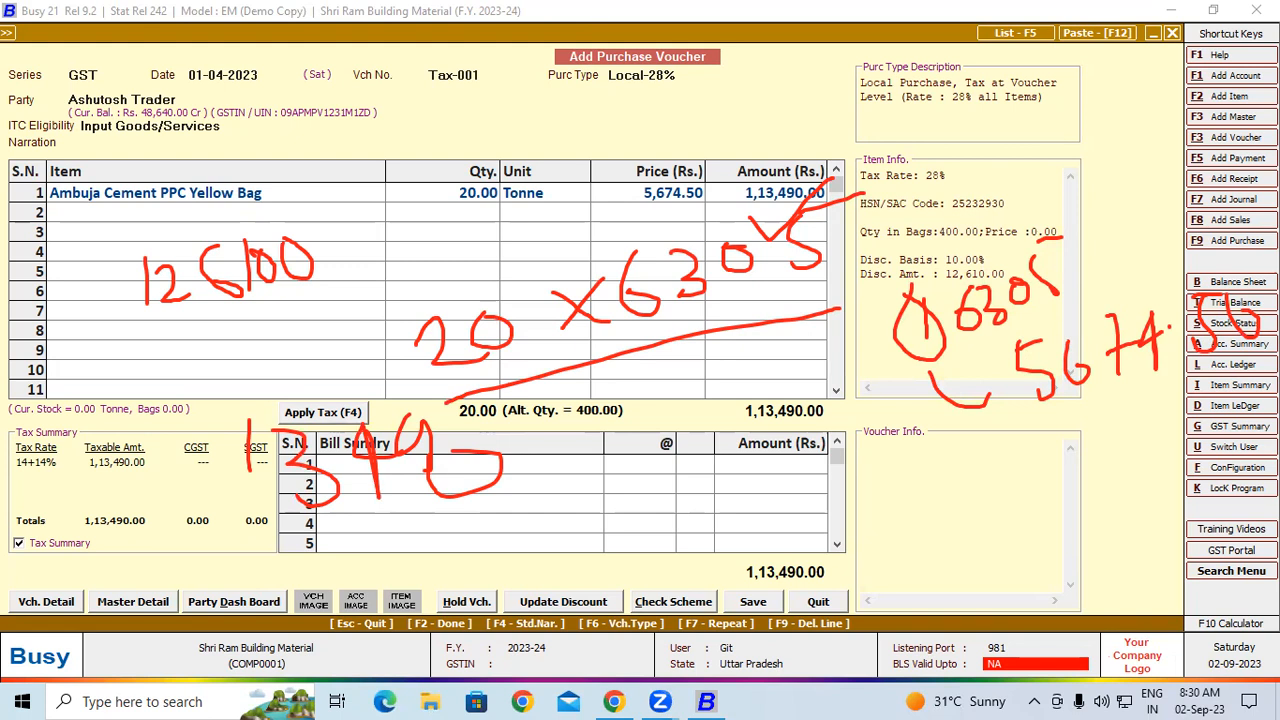
pyautogui.click(948, 34)
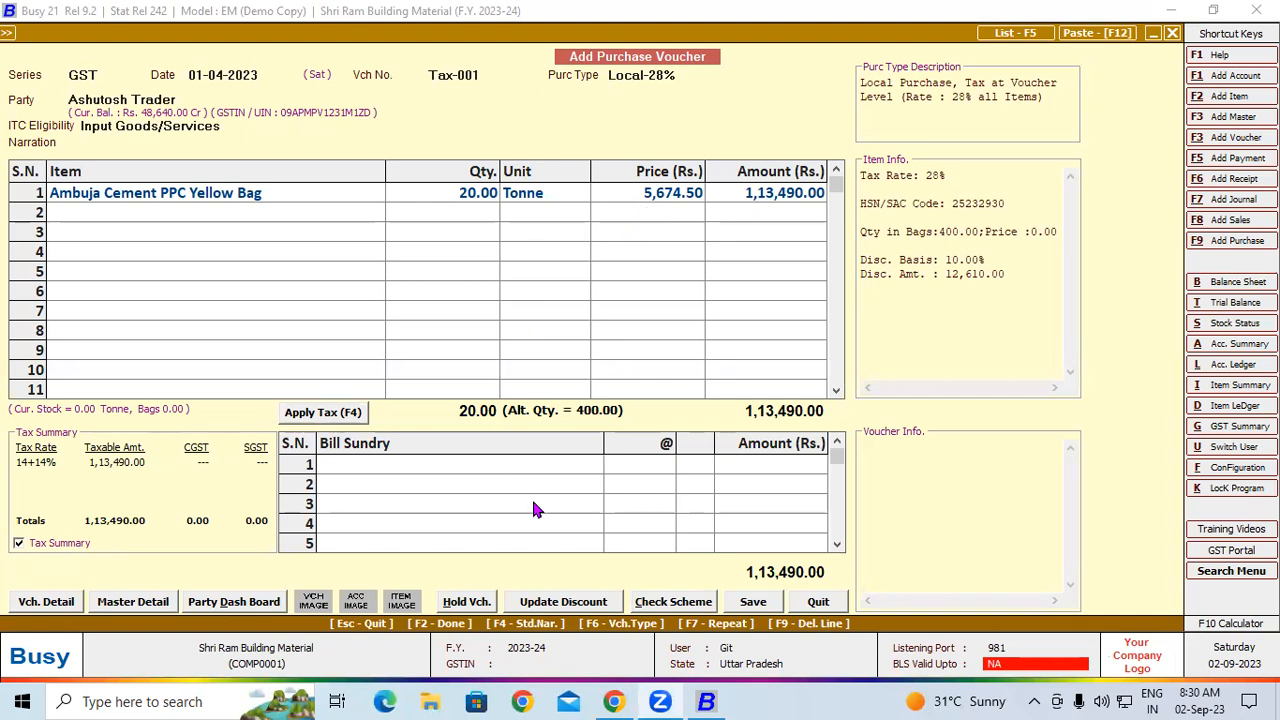
# Apply tax to voucher Tax-001 and save it, accepting the GST reporting details and the new bill reference
pyautogui.click(423, 464)
pyautogui.click(306, 414)
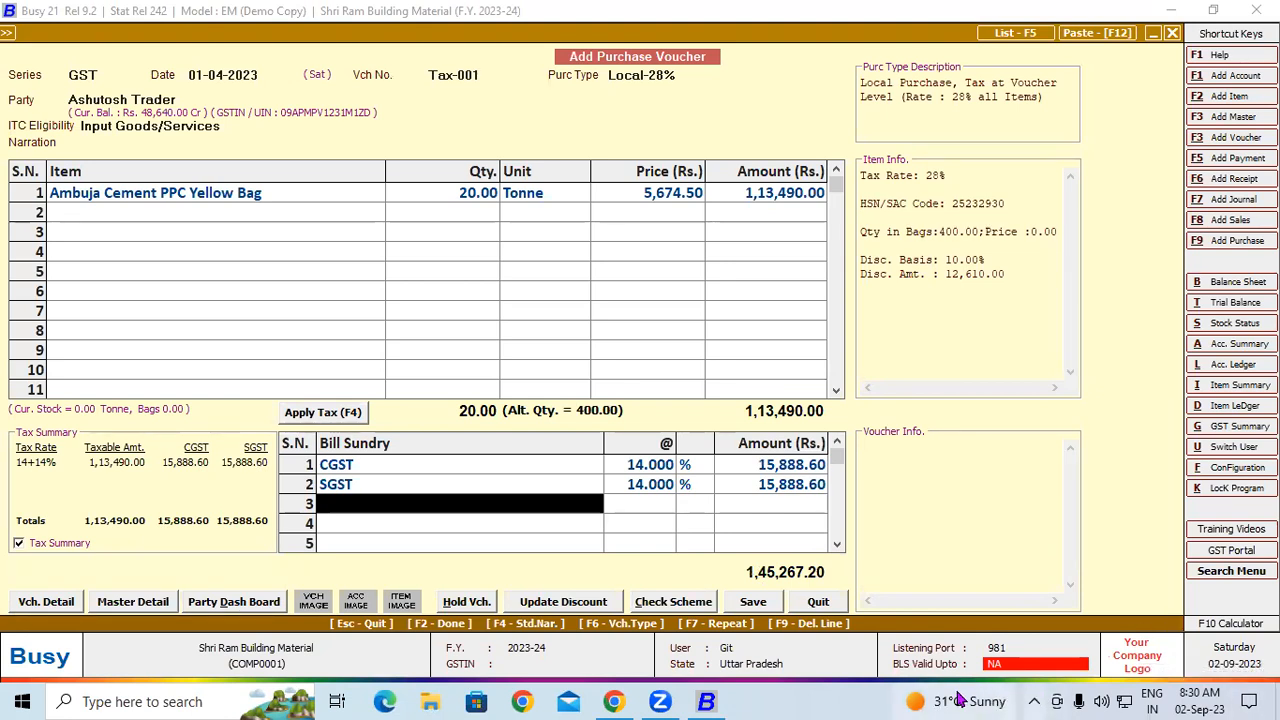
pyautogui.click(757, 604)
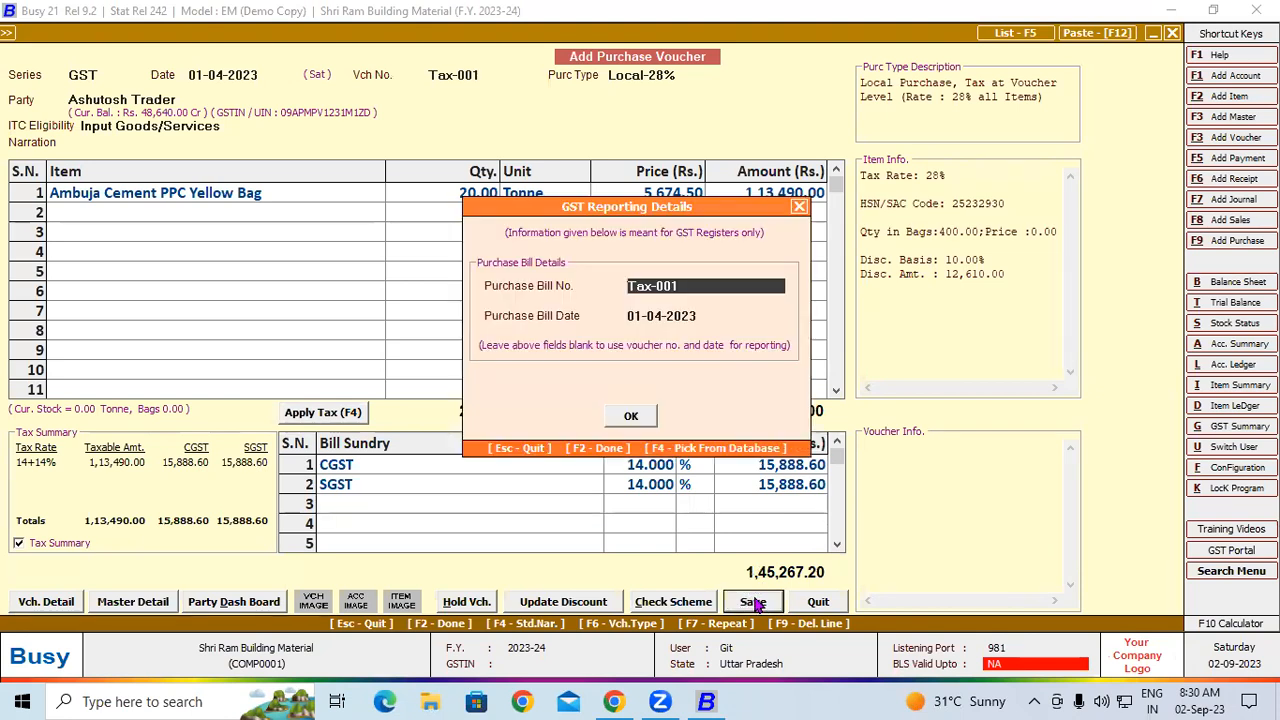
pyautogui.click(631, 416)
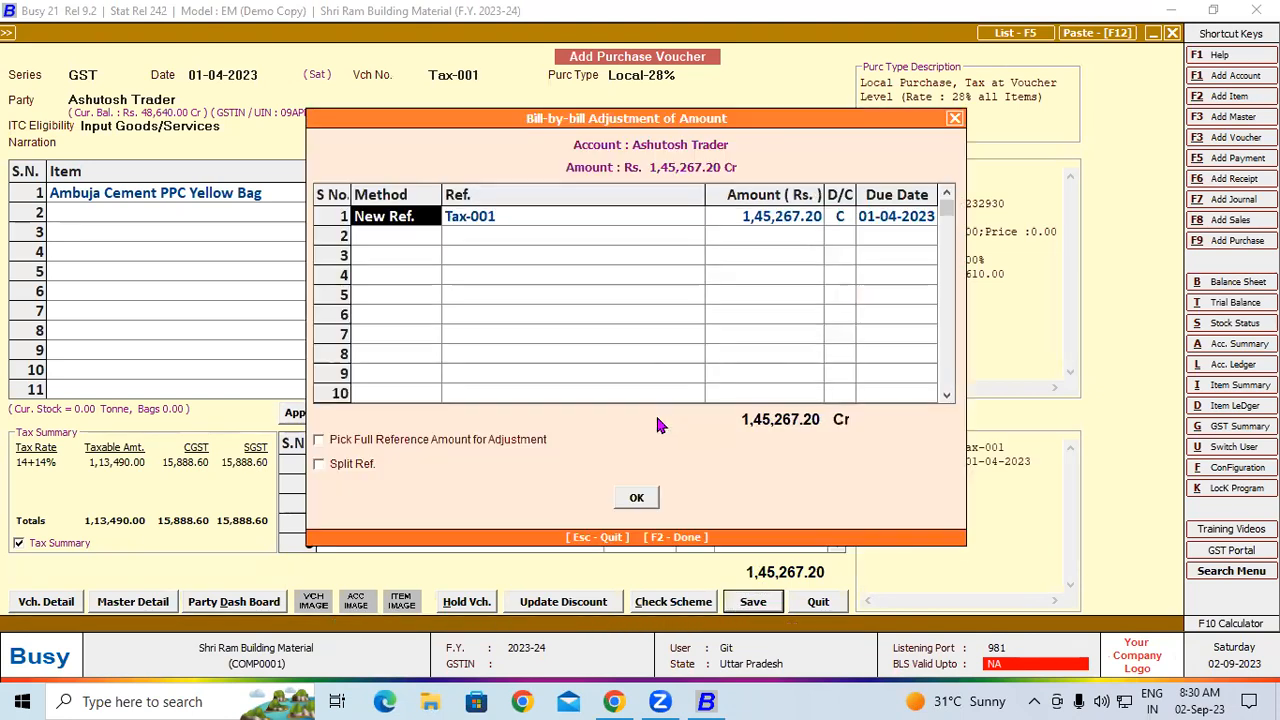
pyautogui.click(638, 498)
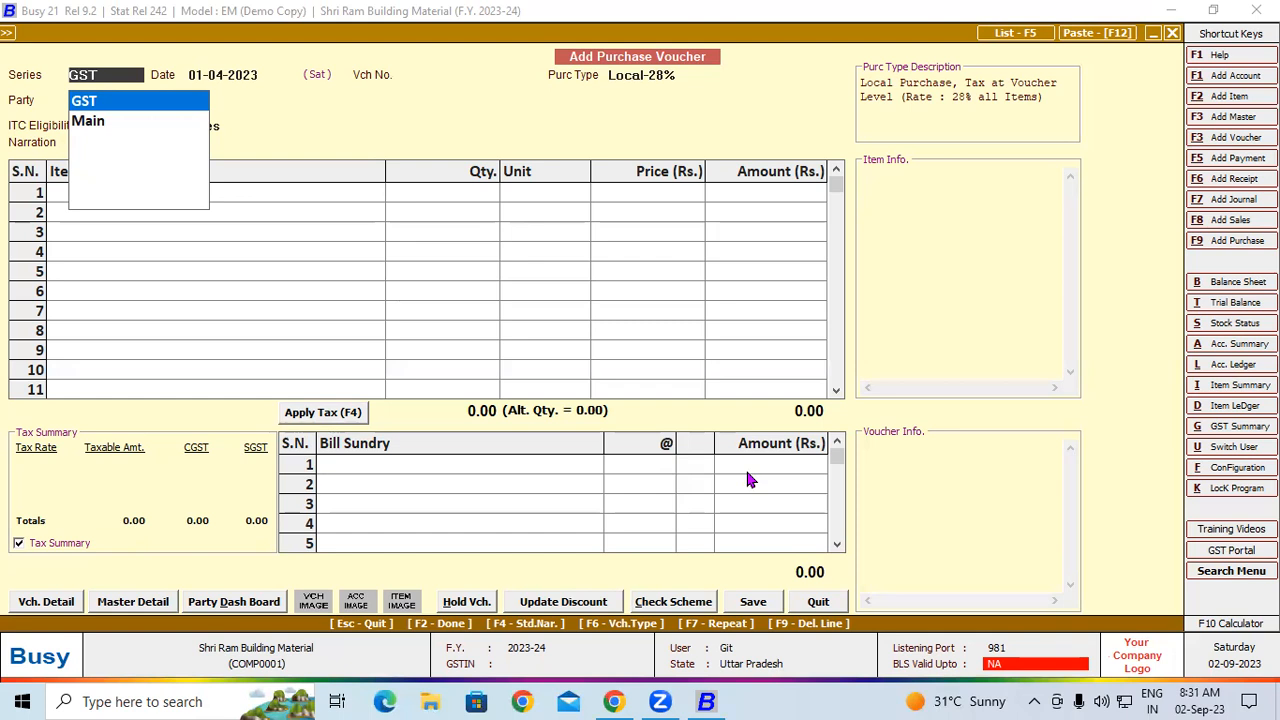
# Start a purchase voucher in the GST series dated 01-04-2023, numbered Tax-0002, with type Local-28% and party Ashutosh Trader
pyautogui.press('Return')
pyautogui.press('Return')
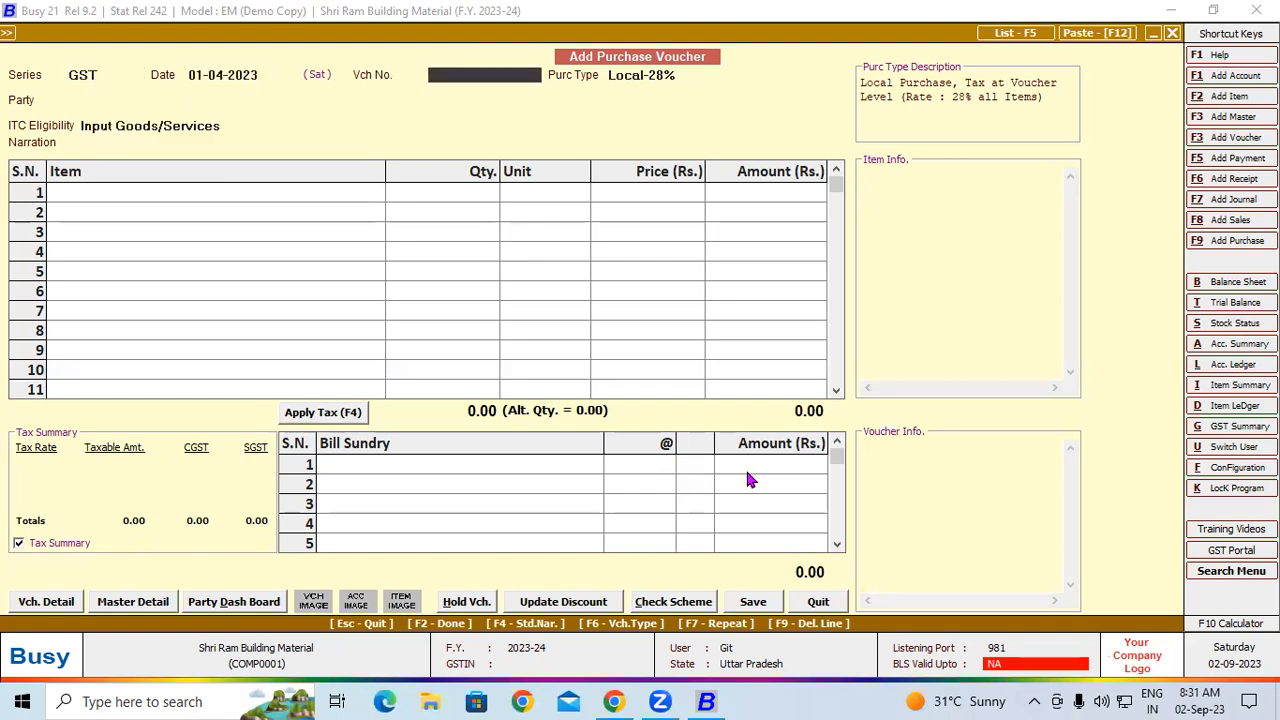
pyautogui.write('Tax-0002')
pyautogui.press('Return')
pyautogui.press('Return')
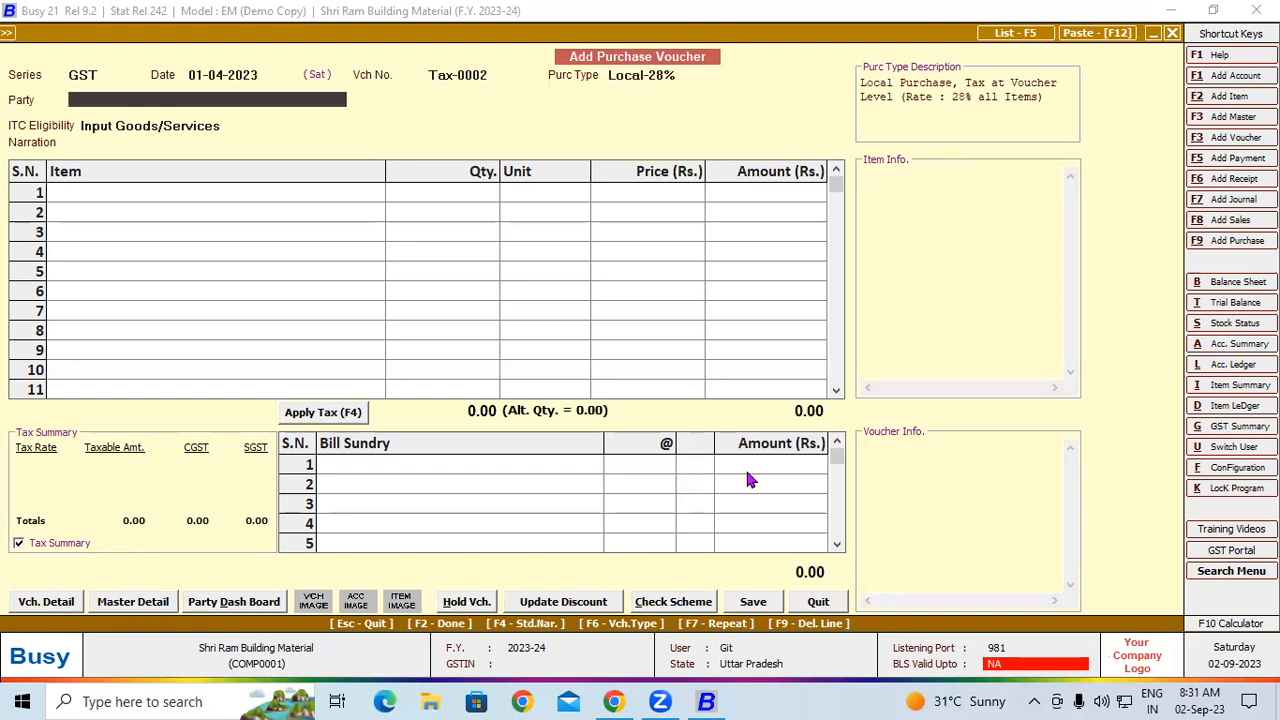
# Add Ambuja Cement PPC Yellow Bag with a quantity of 20 Tonne, accepting 400 bags and a zero price per bag
pyautogui.press('Return')
pyautogui.press('Return')
pyautogui.press('Return')
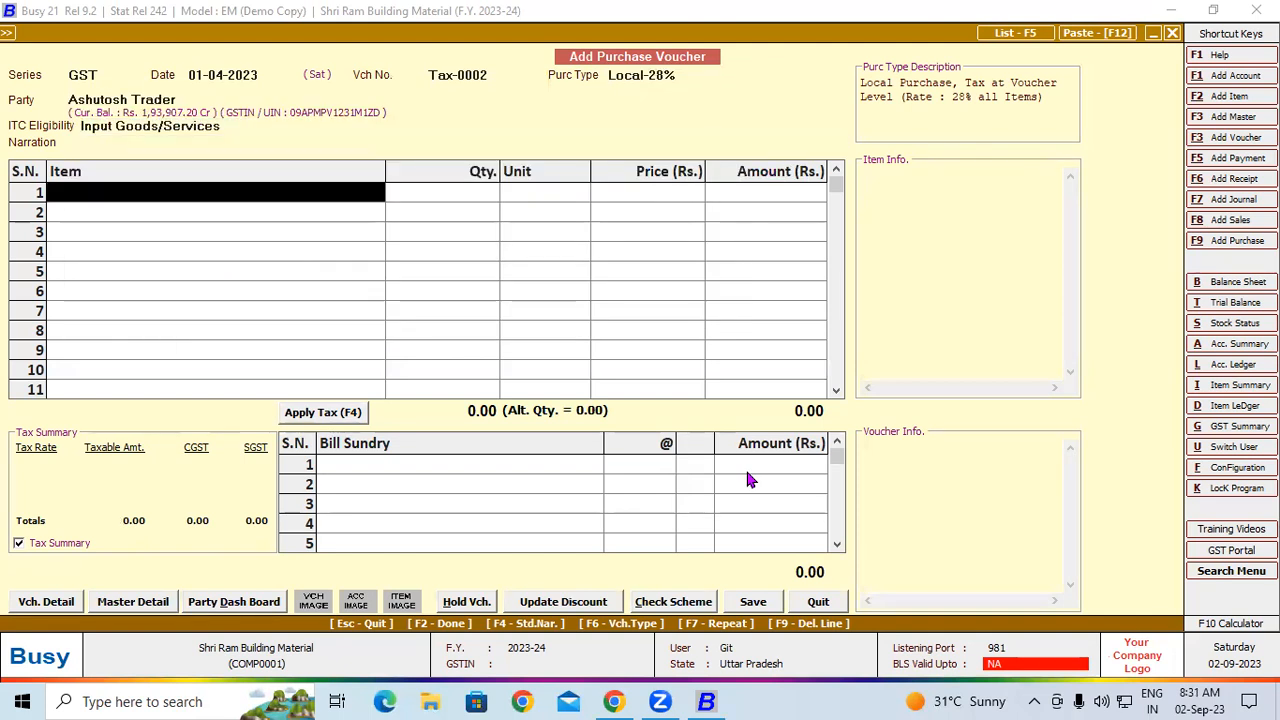
pyautogui.press('Return')
pyautogui.press('Return')
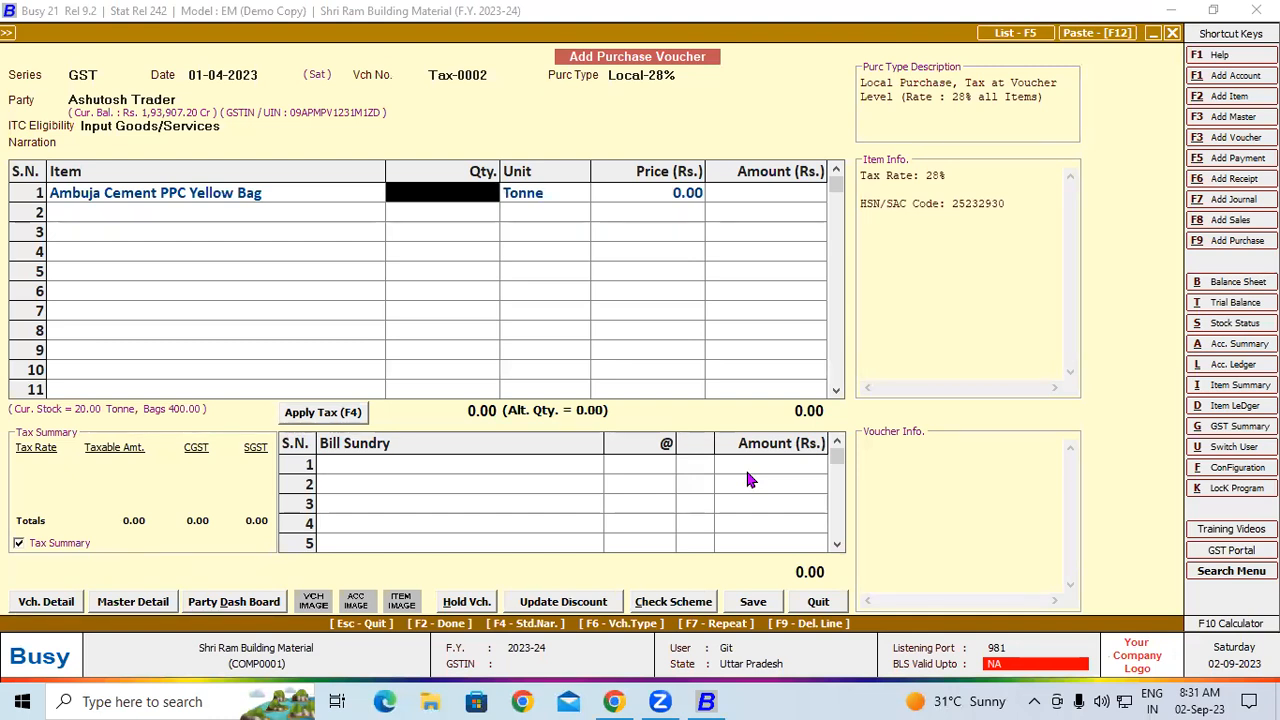
pyautogui.write('20')
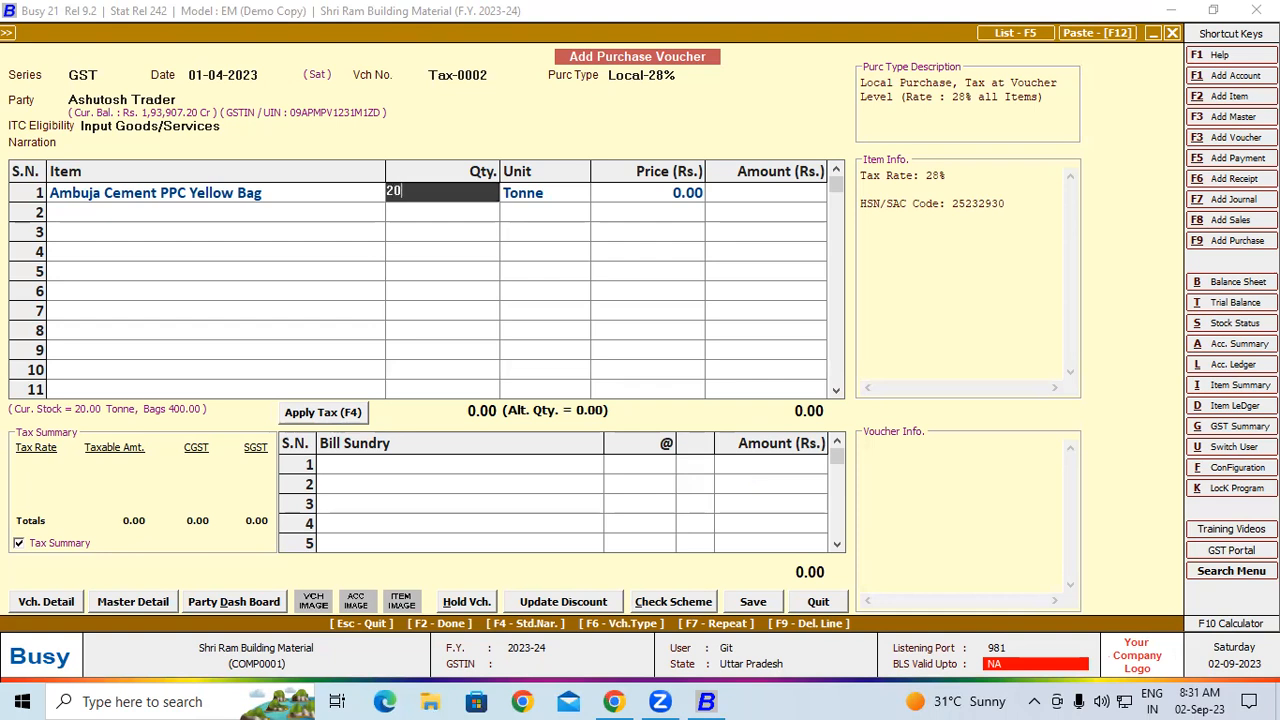
pyautogui.press('Return')
pyautogui.press('Return')
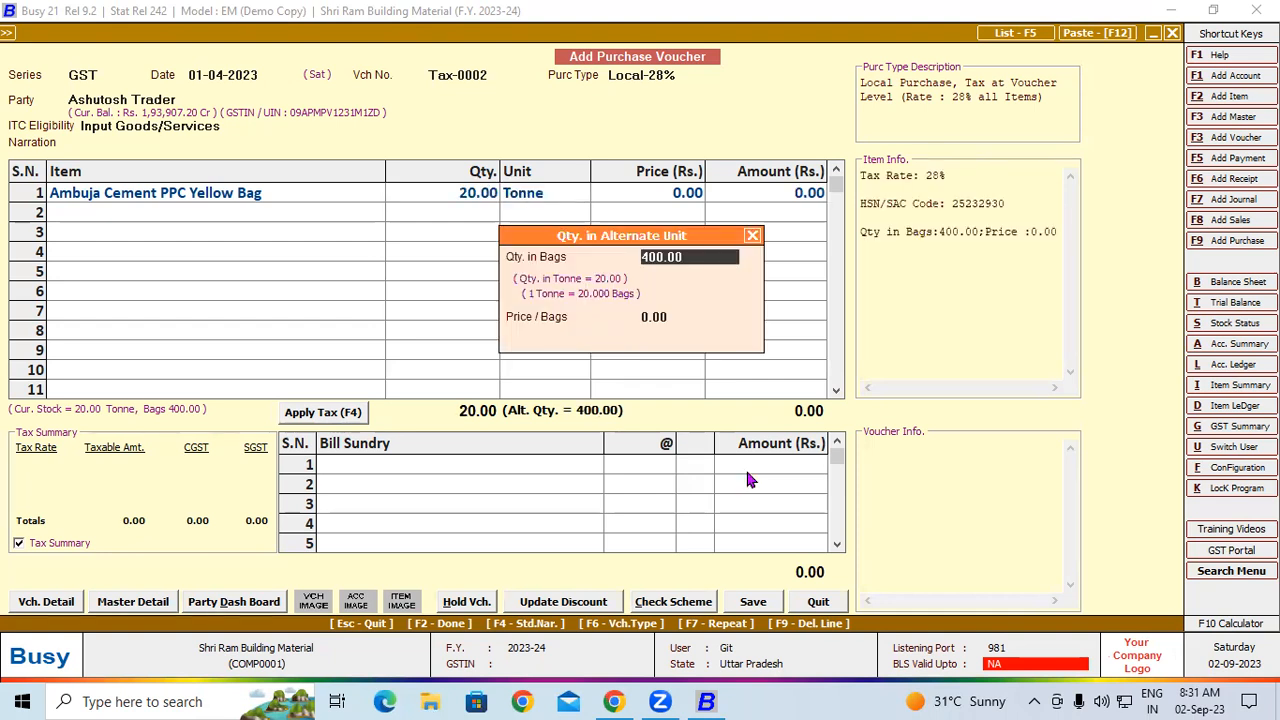
pyautogui.press('Return')
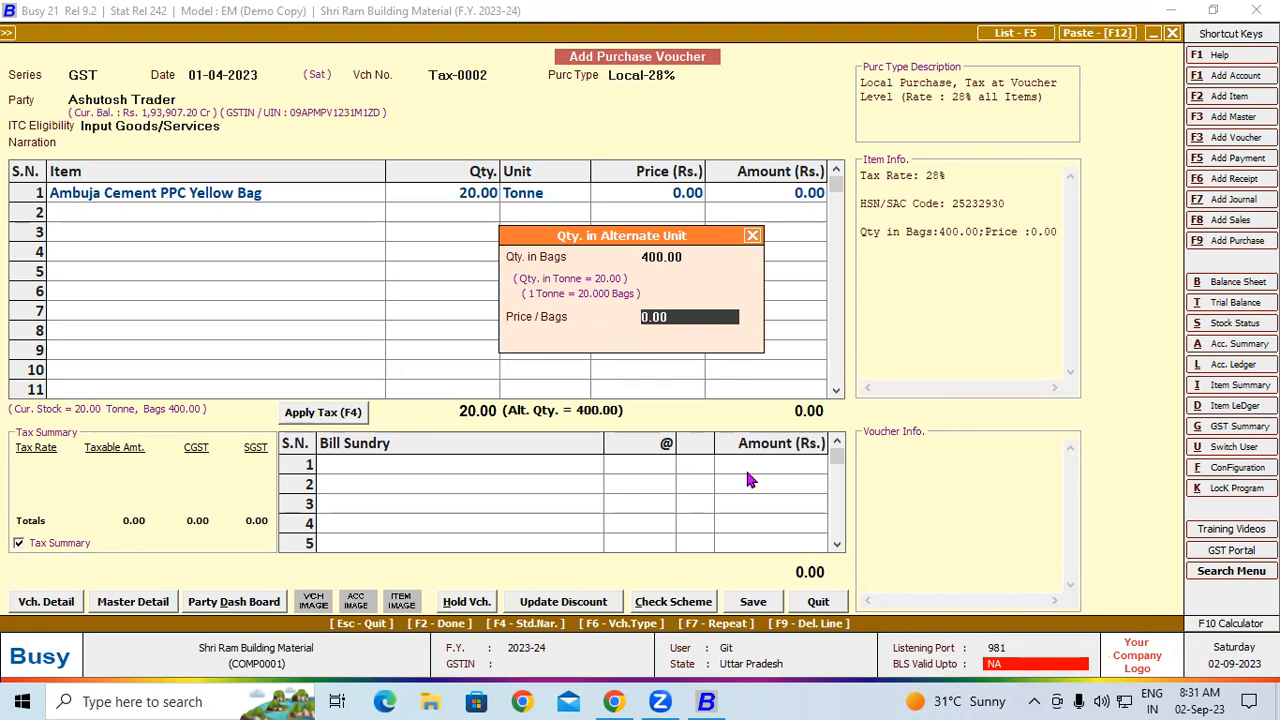
pyautogui.press('Return')
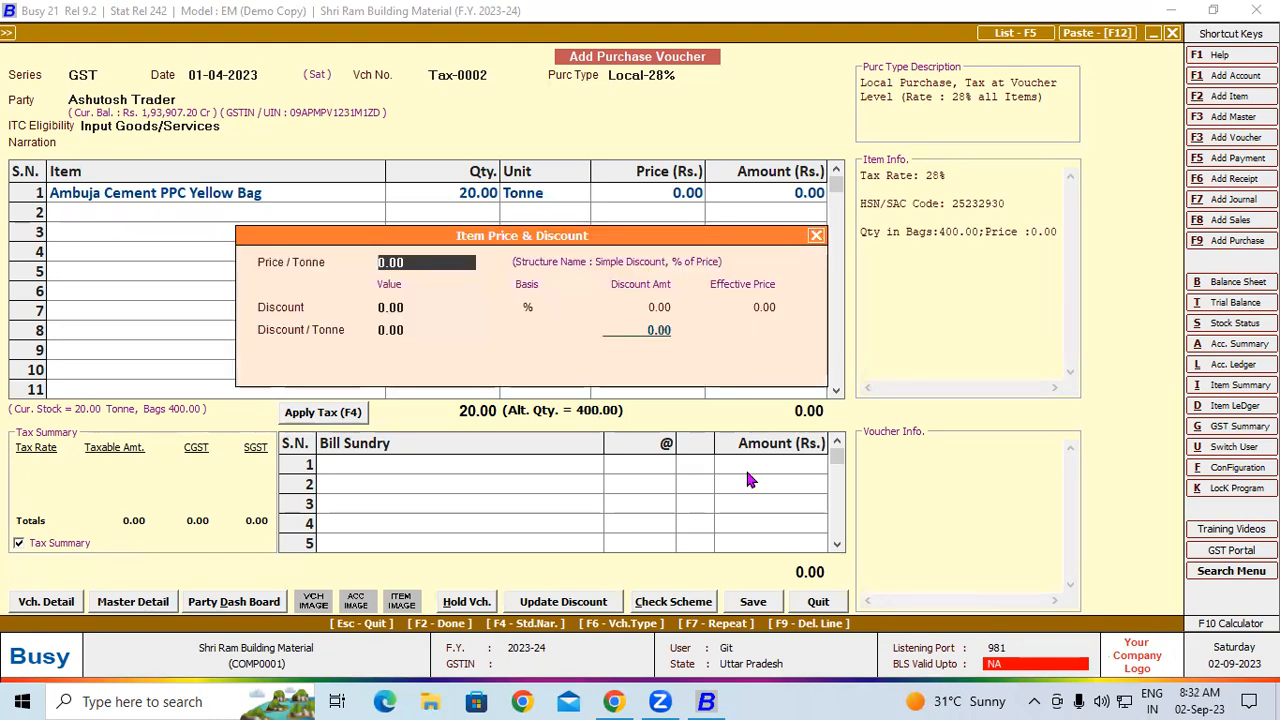
# Set the cement line's price per tonne to 6,305 with a discount of 305 per tonne and no percentage discount
pyautogui.write('6305')
pyautogui.press('Return')
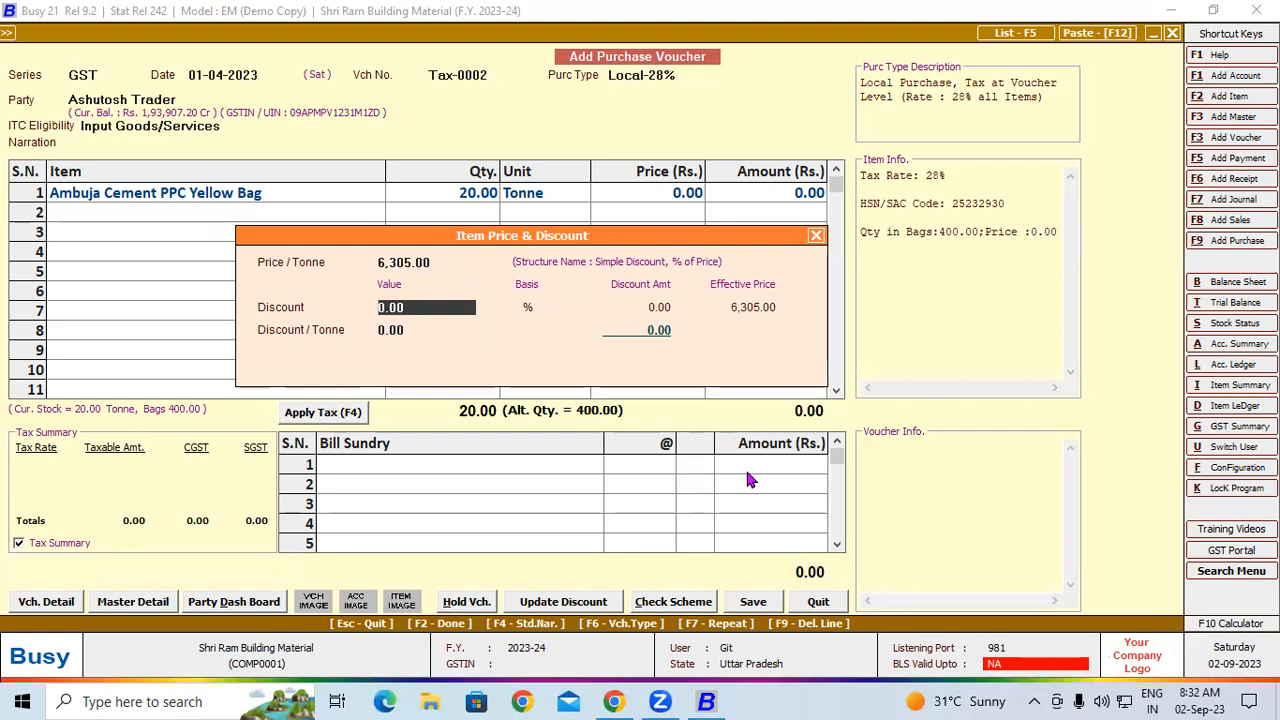
pyautogui.press('Return')
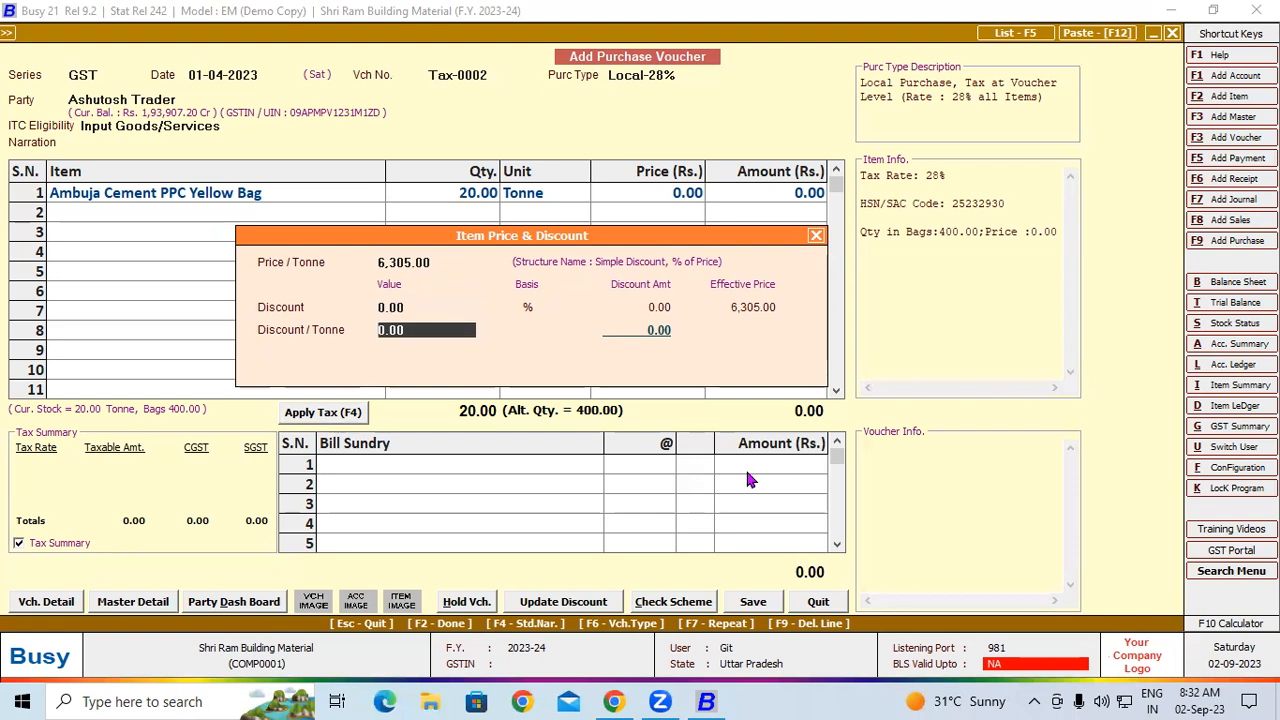
pyautogui.write('305')
pyautogui.press('Return')
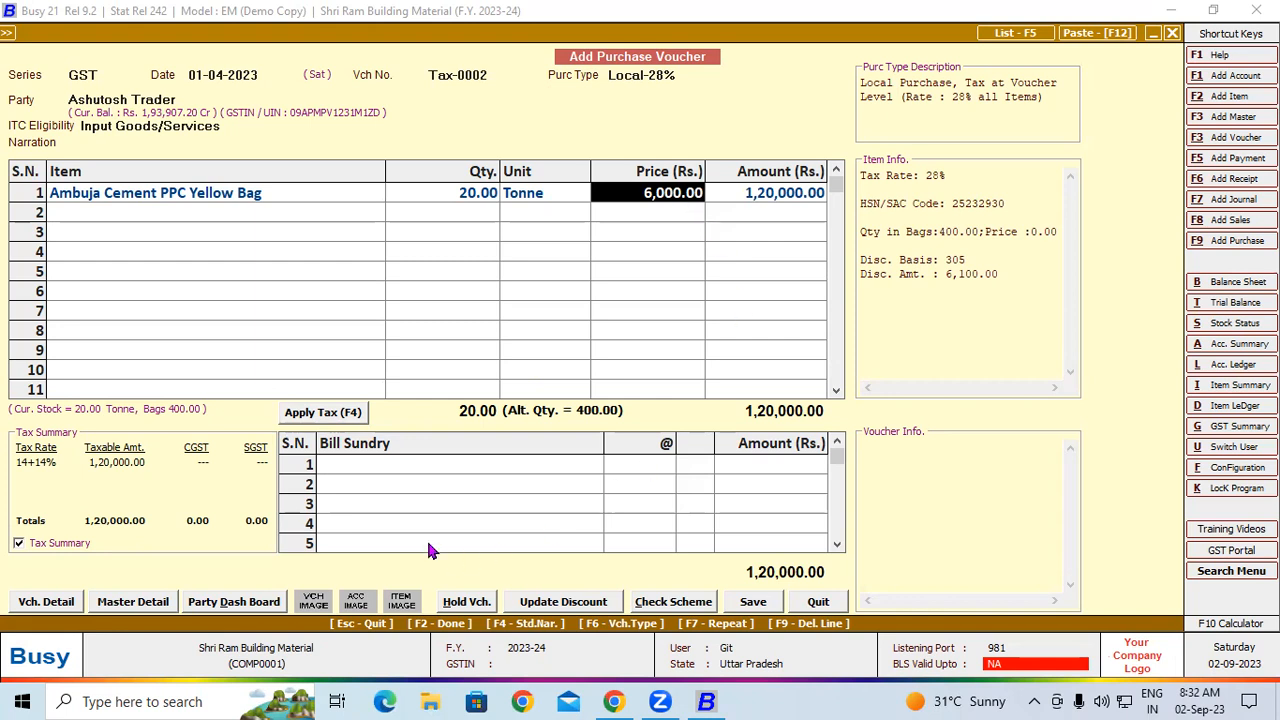
# Apply tax to voucher Tax-0002 and save it with the proposed GST reporting details and new bill reference, then leave voucher entry
pyautogui.click(325, 414)
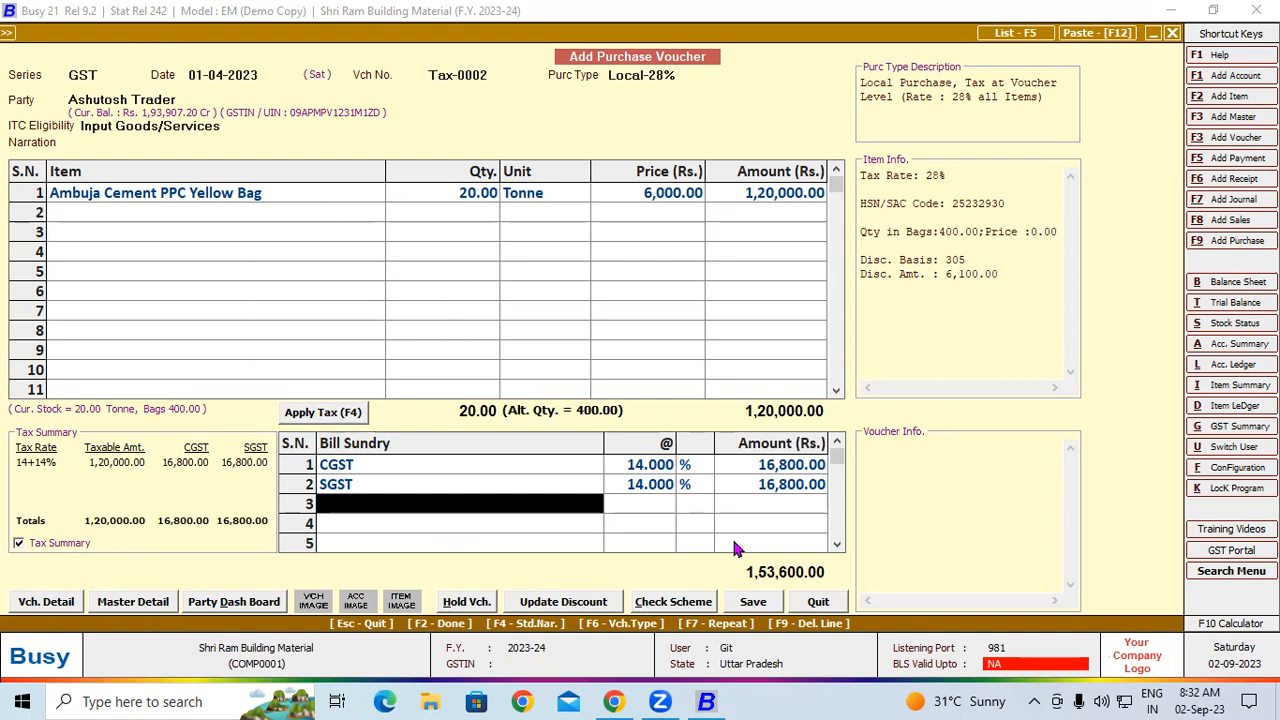
pyautogui.click(770, 602)
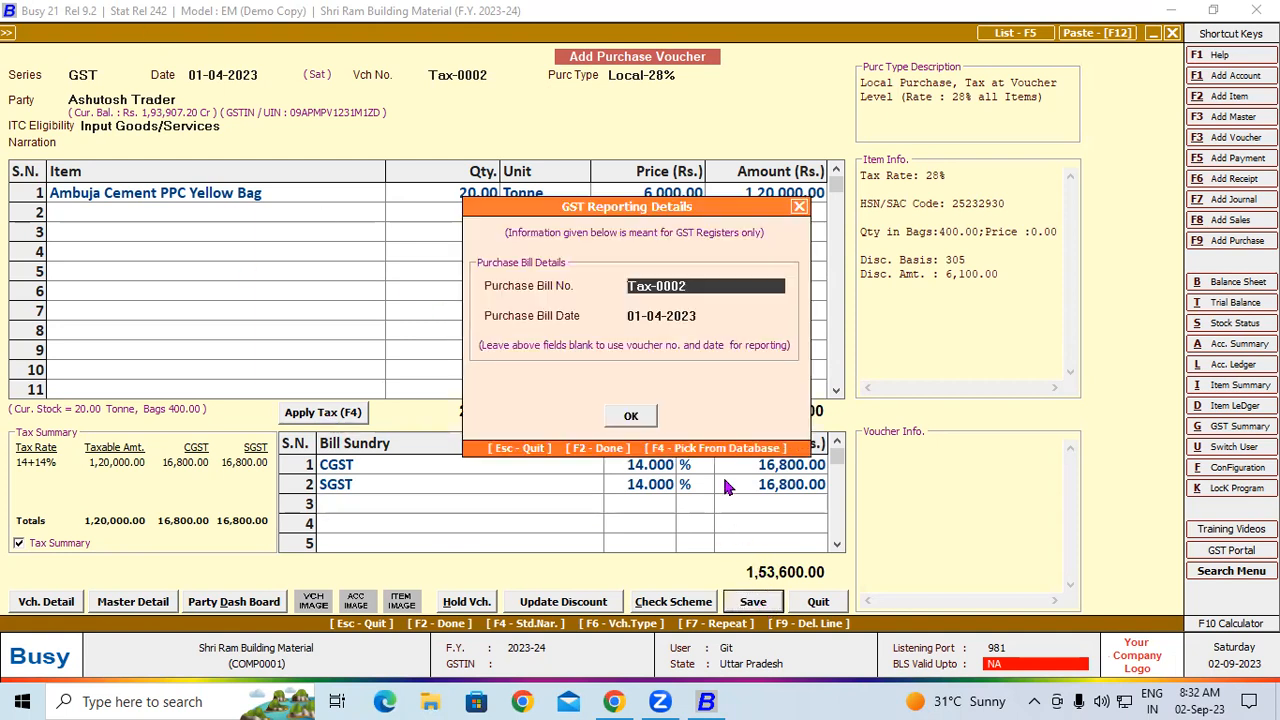
pyautogui.click(631, 417)
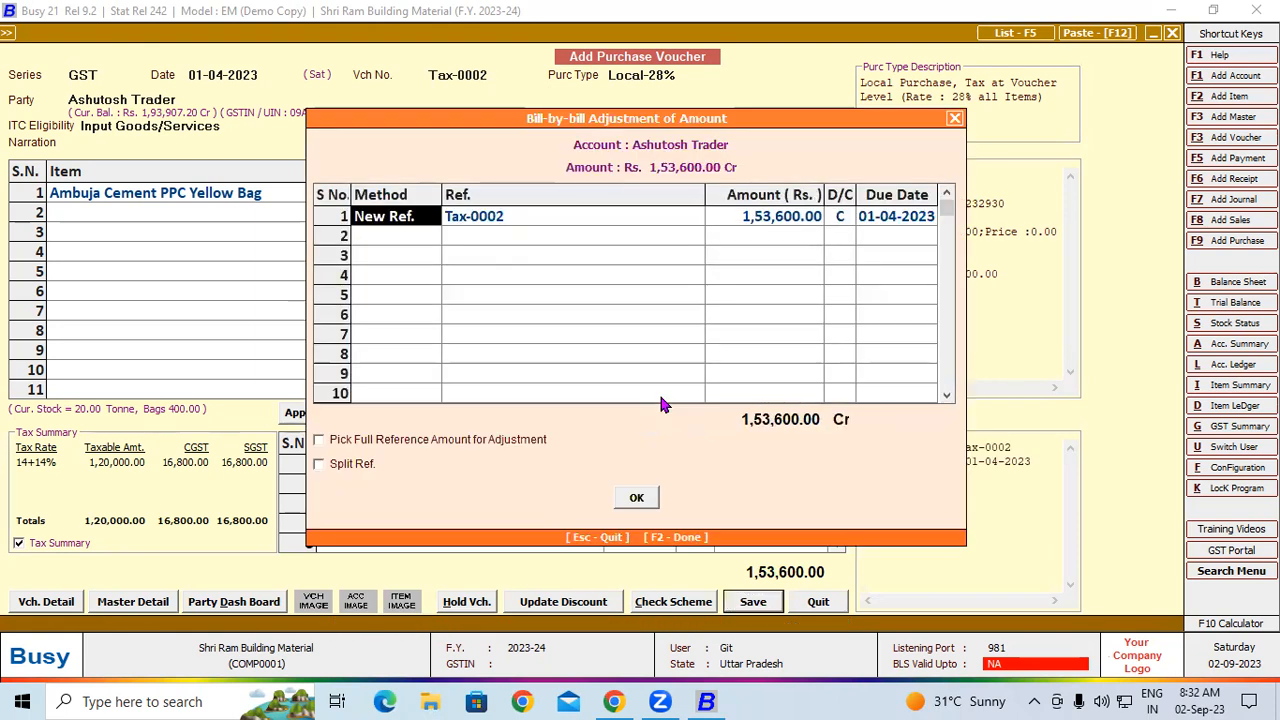
pyautogui.click(637, 497)
pyautogui.press('Escape')
pyautogui.press('Escape')
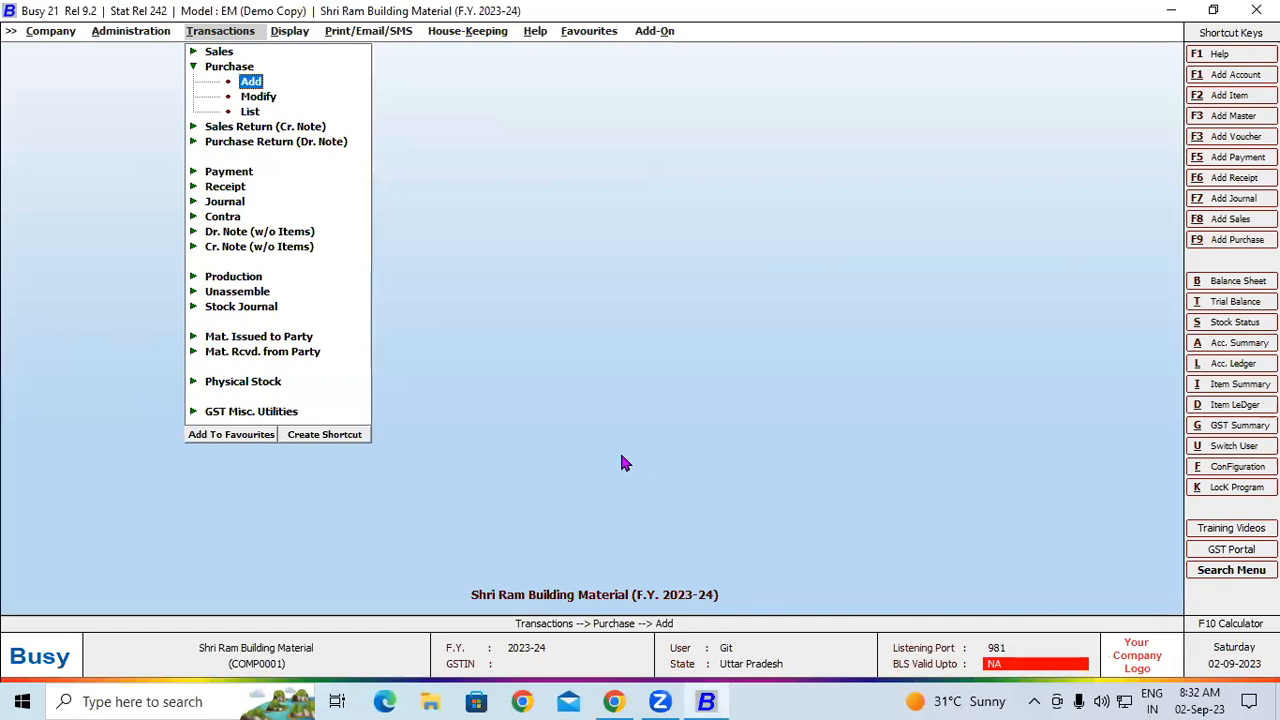
# Check the alternate unit option in the Inventory features configuration and leave without changing it
pyautogui.click(148, 38)
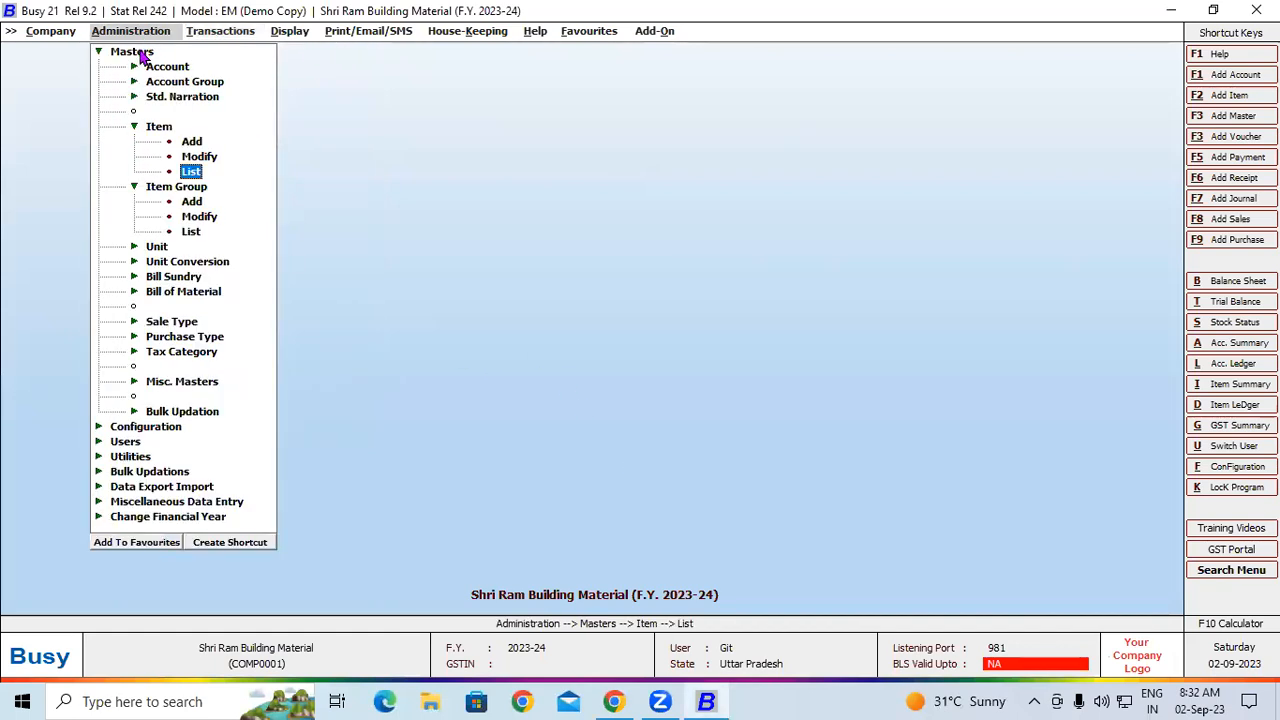
pyautogui.click(138, 52)
pyautogui.click(147, 68)
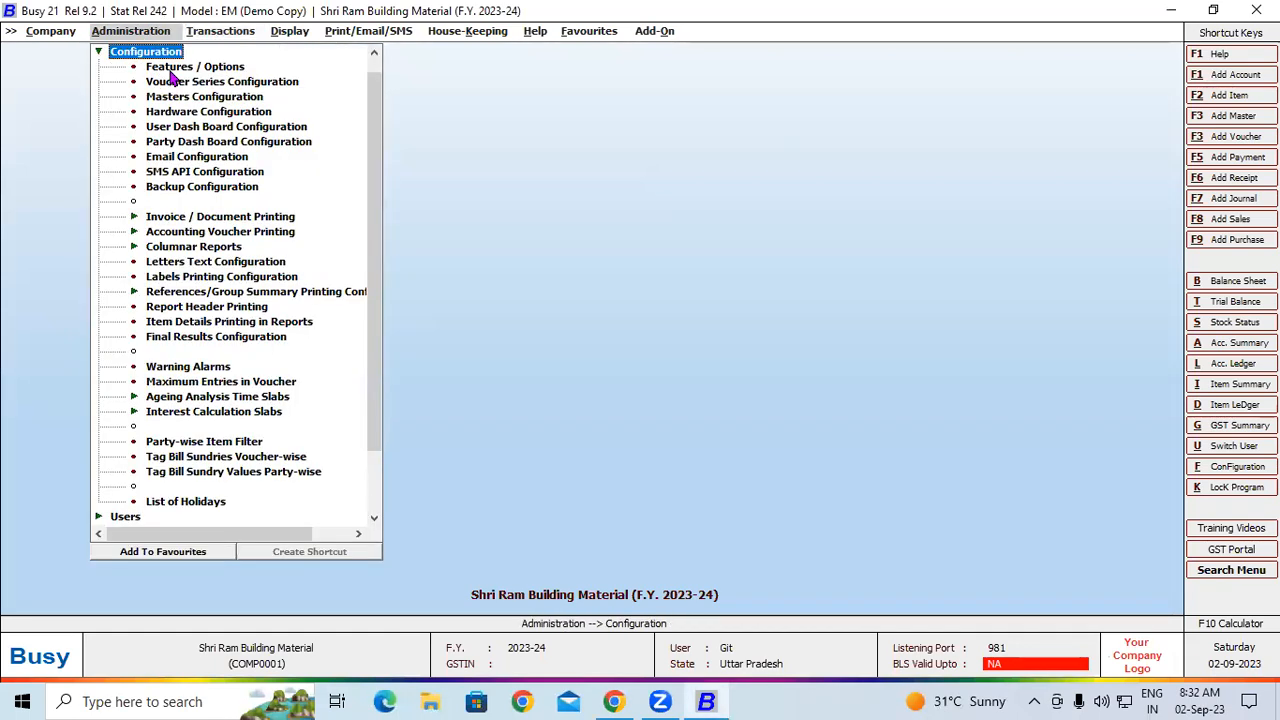
pyautogui.click(181, 67)
pyautogui.click(95, 288)
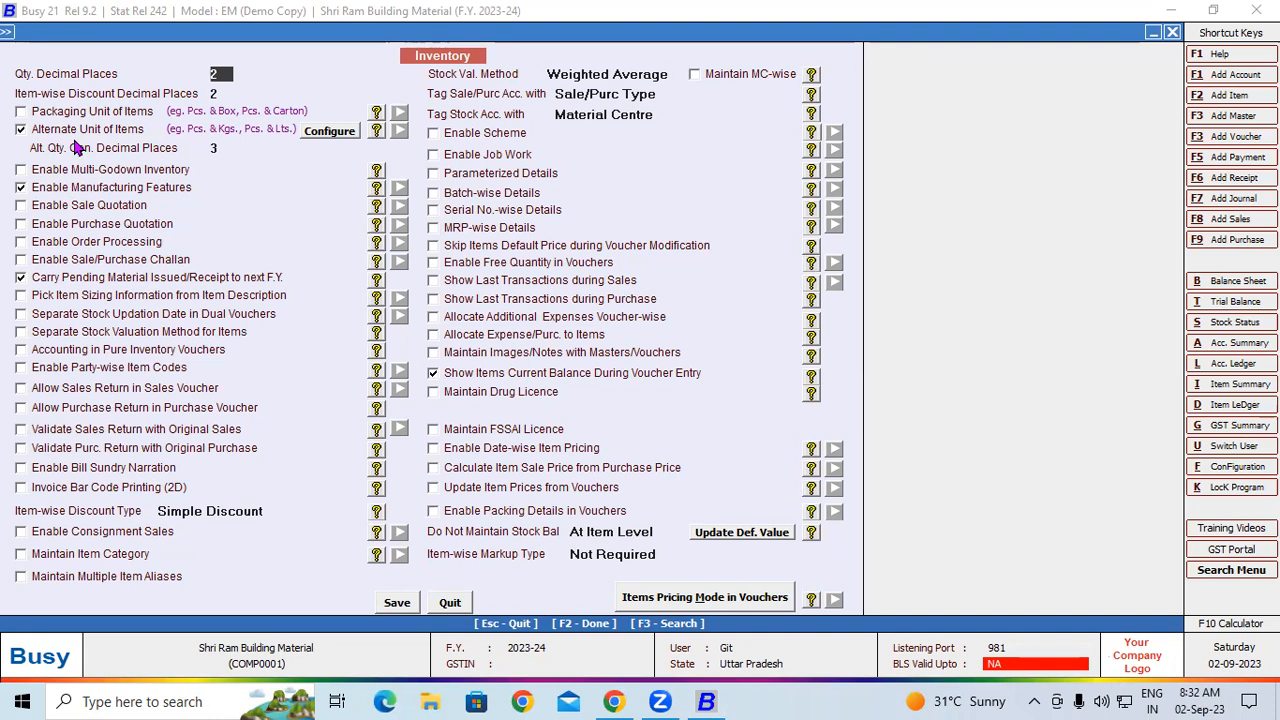
pyautogui.press('Escape')
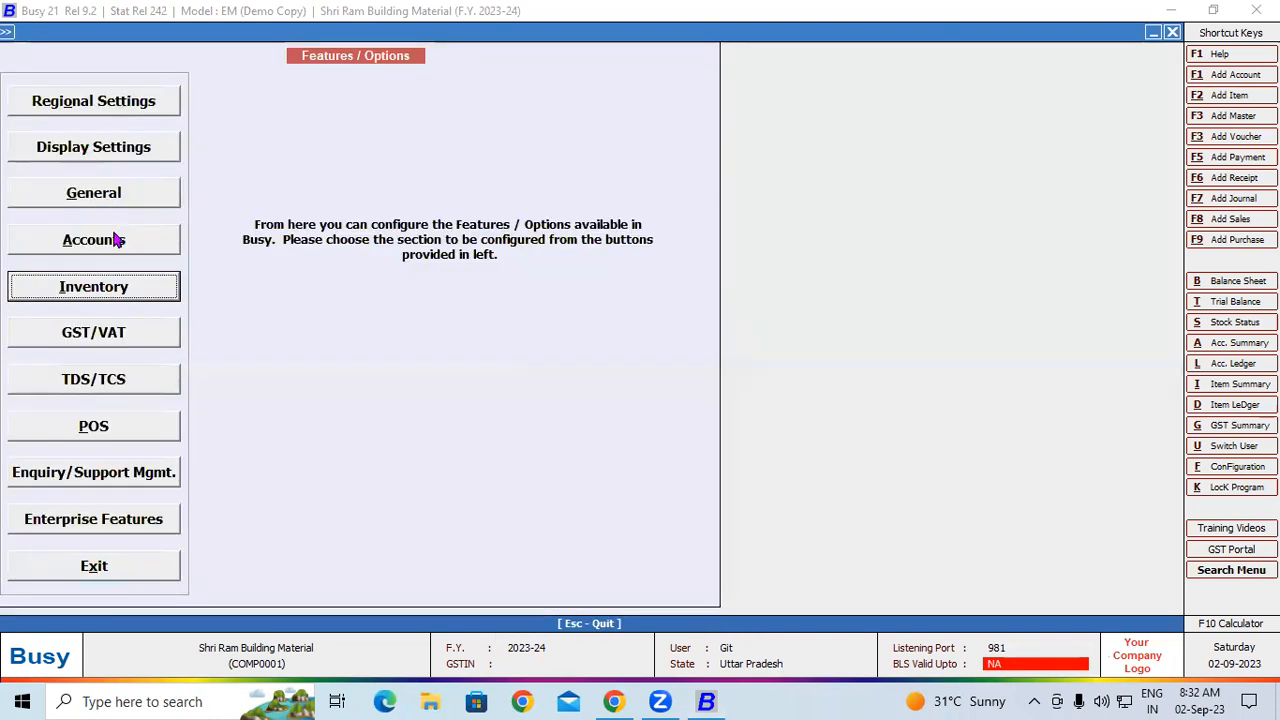
pyautogui.press('Escape')
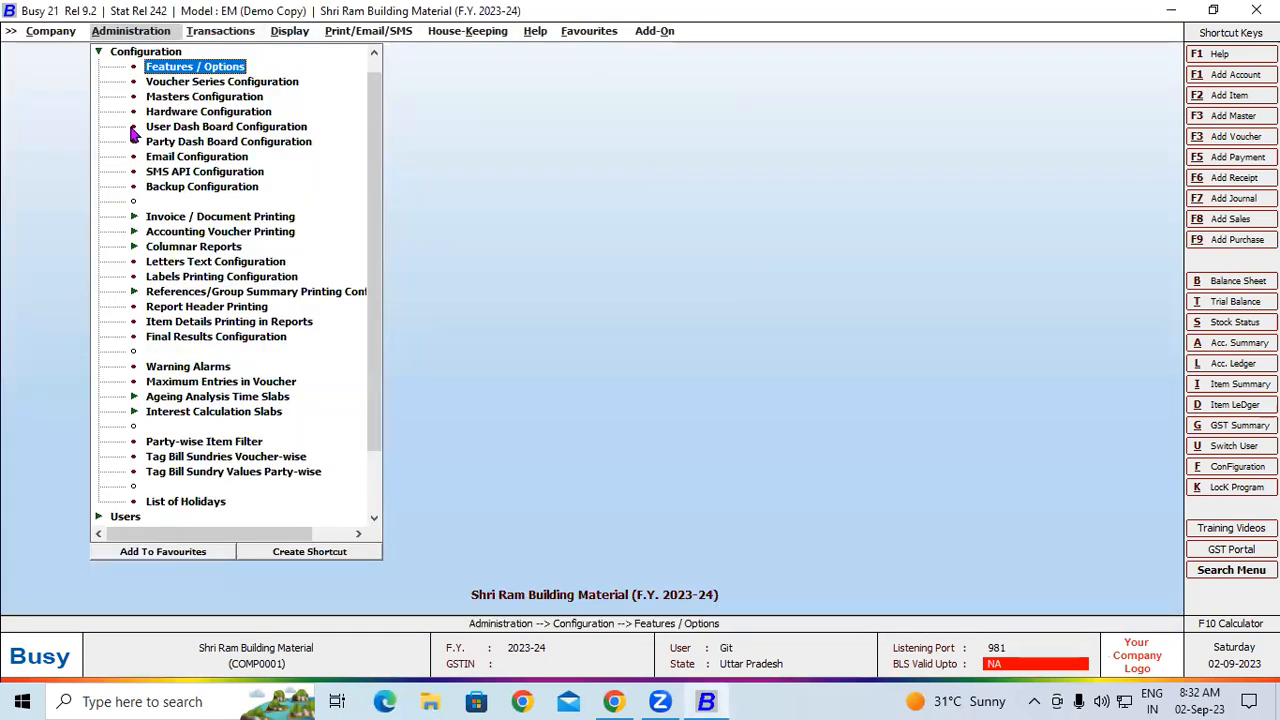
# Open the voucher configuration of the GST purchase series and keep its discount structure as Simple Discount, % of Price
pyautogui.click(168, 83)
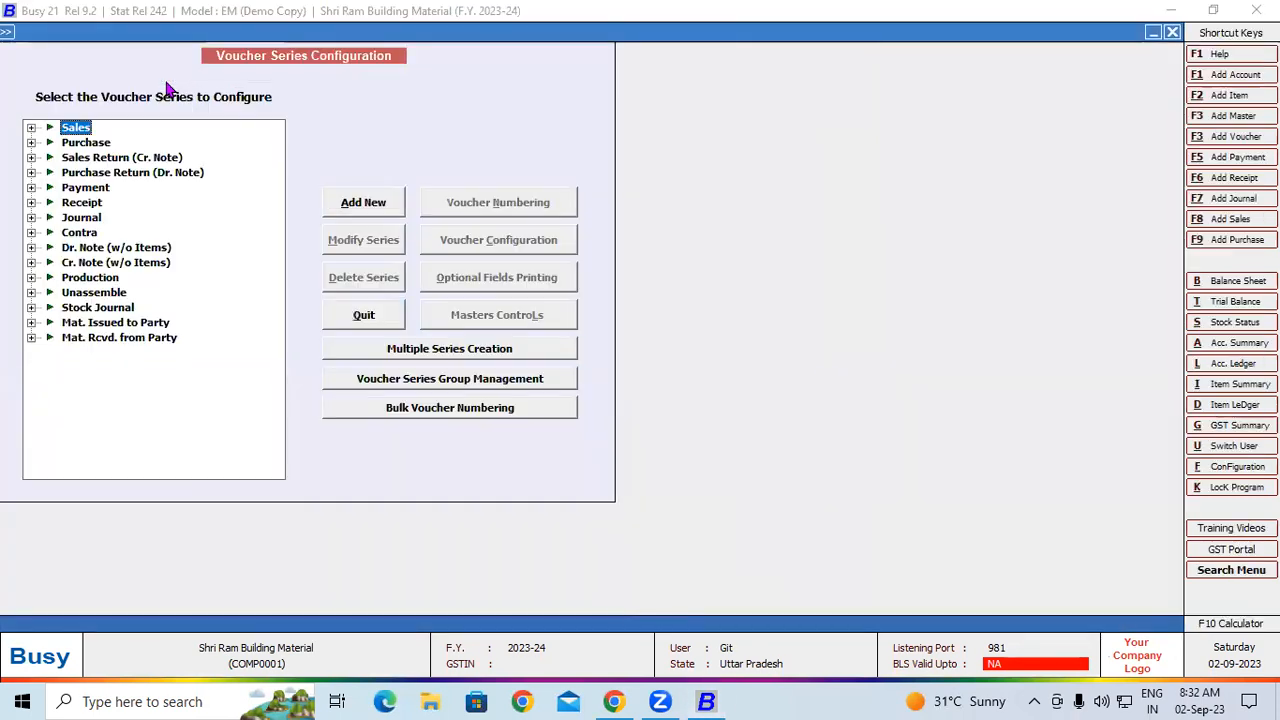
pyautogui.doubleClick(99, 146)
pyautogui.click(97, 158)
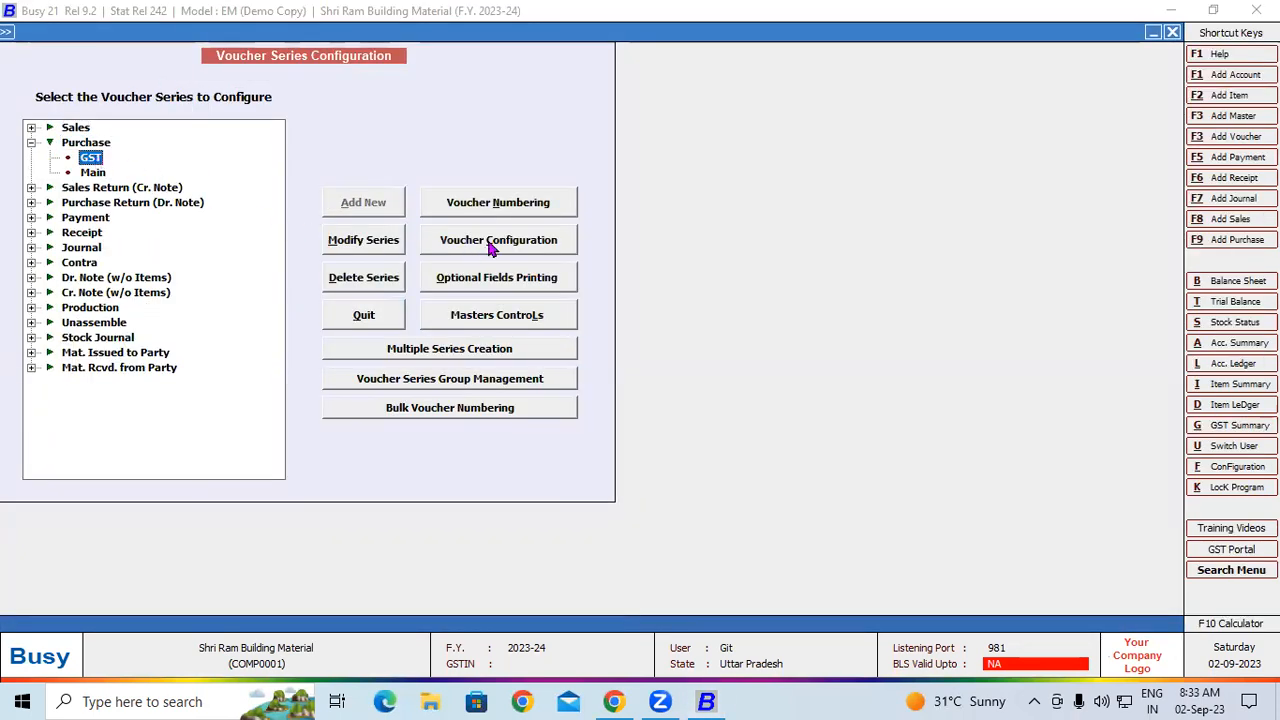
pyautogui.click(497, 240)
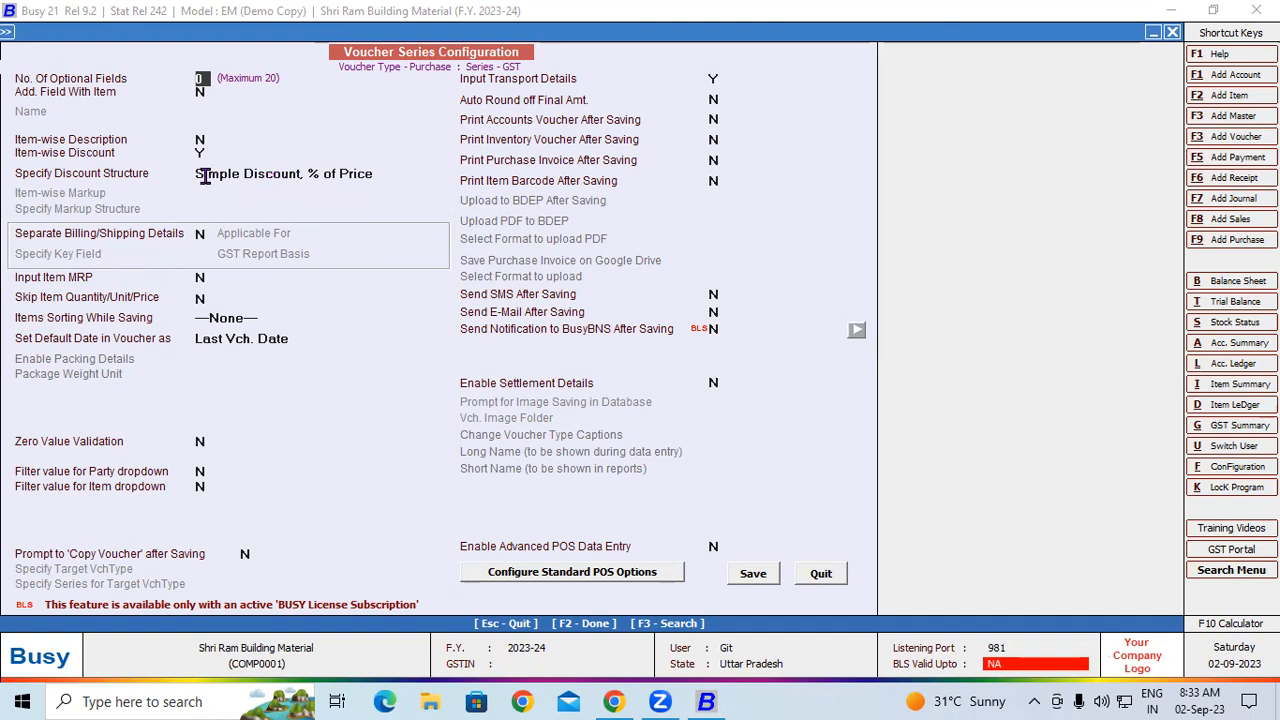
pyautogui.moveTo(203, 174); pyautogui.dragTo(398, 172)
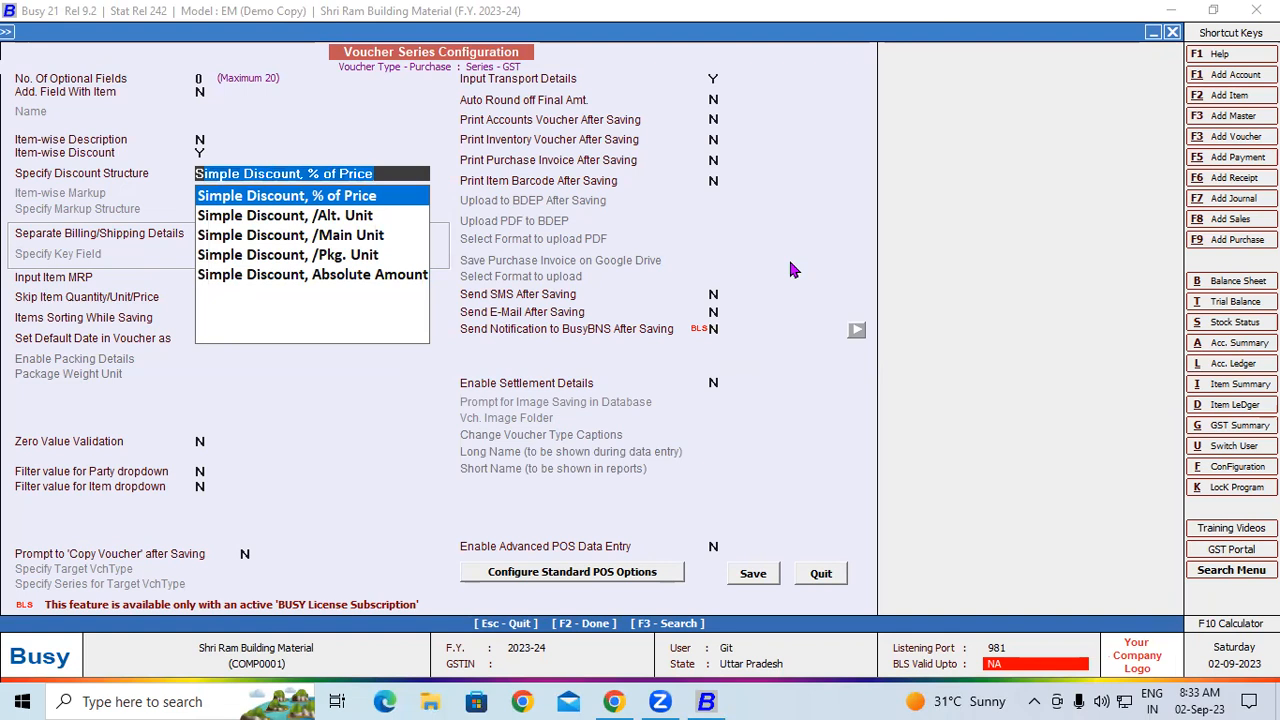
pyautogui.click(340, 198)
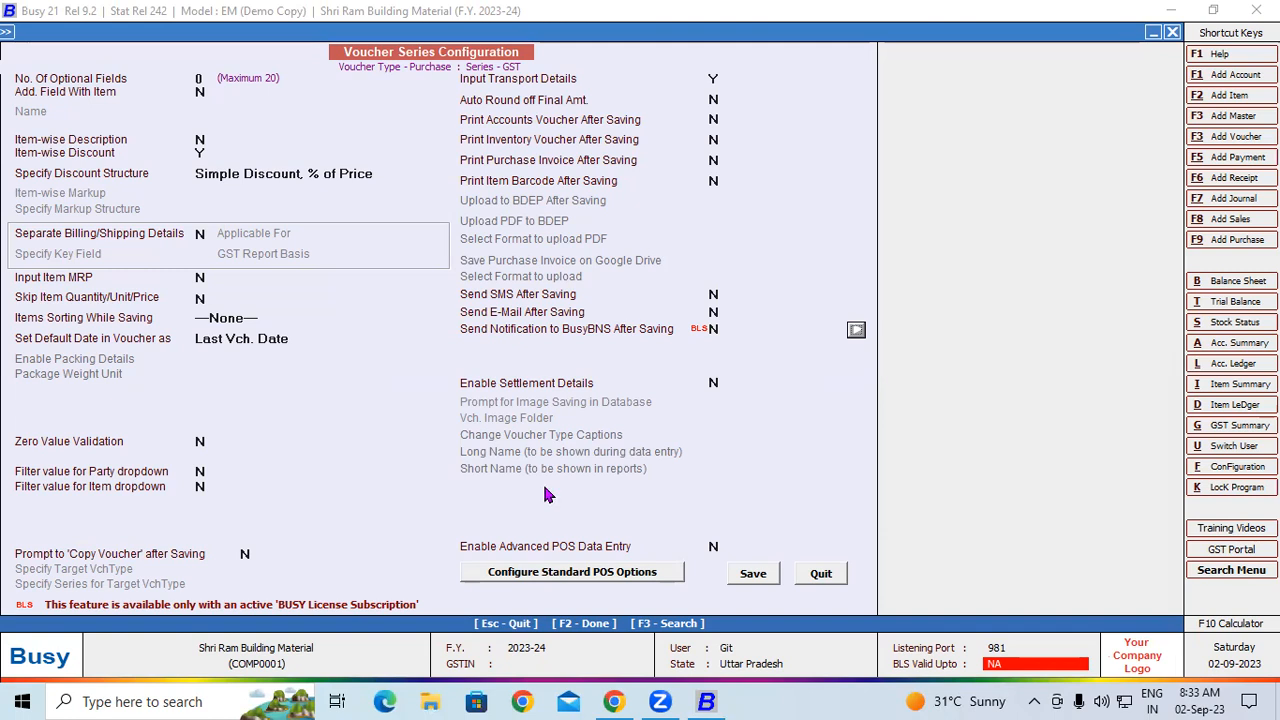
pyautogui.moveTo(286, 358); pyautogui.dragTo(287, 388)
pyautogui.moveTo(267, 360)
pyautogui.mouseDown()
pyautogui.moveTo(313, 366)
pyautogui.moveTo(290, 389)
pyautogui.mouseUp()
pyautogui.moveTo(333, 352); pyautogui.dragTo(390, 367)
pyautogui.moveTo(552, 262)
pyautogui.mouseDown()
pyautogui.moveTo(557, 325)
pyautogui.moveTo(558, 285)
pyautogui.mouseUp()
pyautogui.moveTo(624, 248)
pyautogui.mouseDown()
pyautogui.moveTo(620, 282)
pyautogui.moveTo(650, 258)
pyautogui.moveTo(590, 287)
pyautogui.mouseUp()
pyautogui.click(606, 348)
pyautogui.moveTo(606, 349)
pyautogui.mouseDown()
pyautogui.moveTo(607, 392)
pyautogui.moveTo(670, 381)
pyautogui.mouseUp()
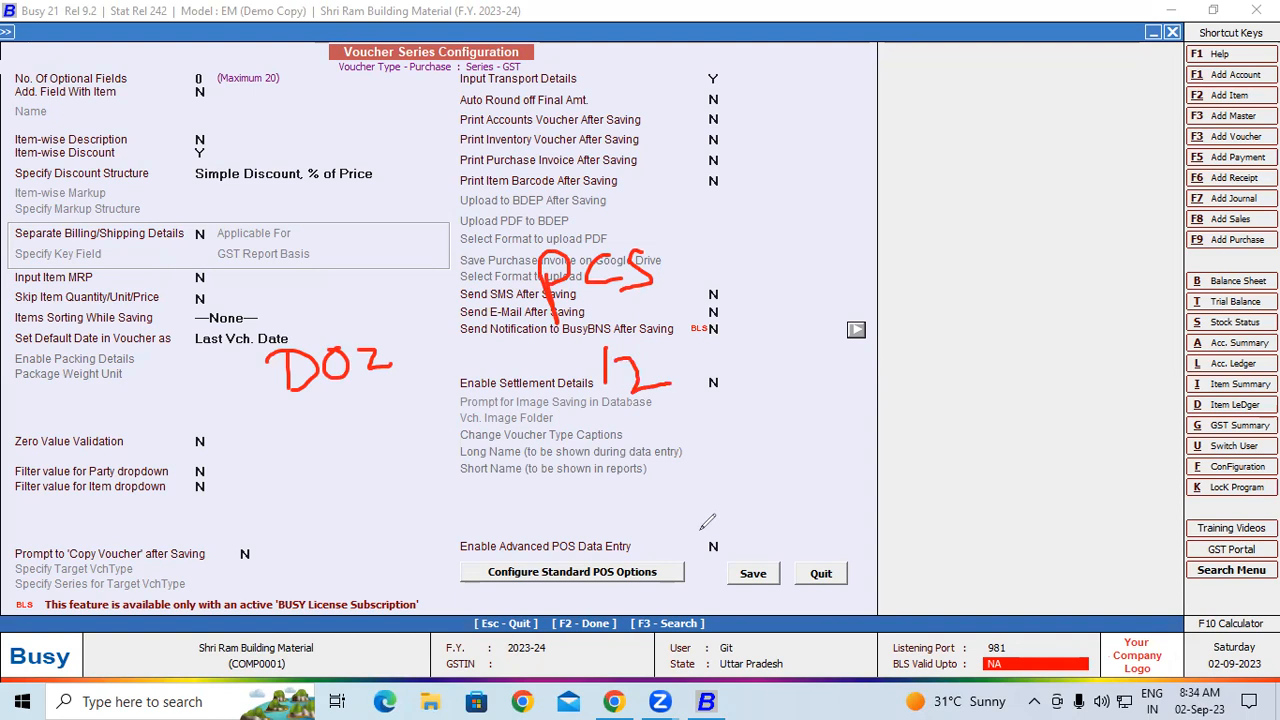
pyautogui.moveTo(612, 441); pyautogui.dragTo(690, 410)
pyautogui.moveTo(650, 461)
pyautogui.mouseDown()
pyautogui.moveTo(670, 457)
pyautogui.moveTo(654, 484)
pyautogui.moveTo(703, 476)
pyautogui.mouseUp()
pyautogui.moveTo(741, 390); pyautogui.dragTo(772, 493)
pyautogui.moveTo(808, 400)
pyautogui.mouseDown()
pyautogui.moveTo(918, 424)
pyautogui.moveTo(952, 404)
pyautogui.mouseUp()
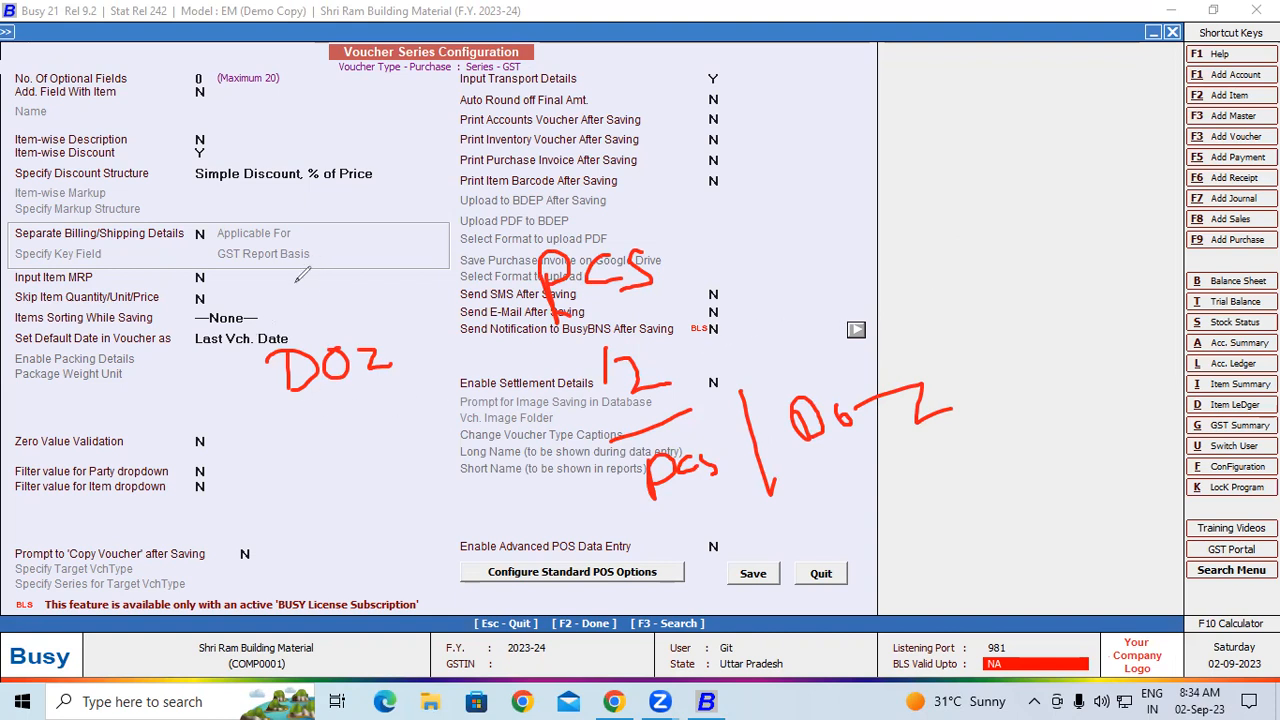
pyautogui.moveTo(212, 198)
pyautogui.mouseDown()
pyautogui.moveTo(182, 232)
pyautogui.moveTo(240, 234)
pyautogui.moveTo(268, 208)
pyautogui.moveTo(262, 198)
pyautogui.moveTo(292, 206)
pyautogui.moveTo(297, 225)
pyautogui.mouseUp()
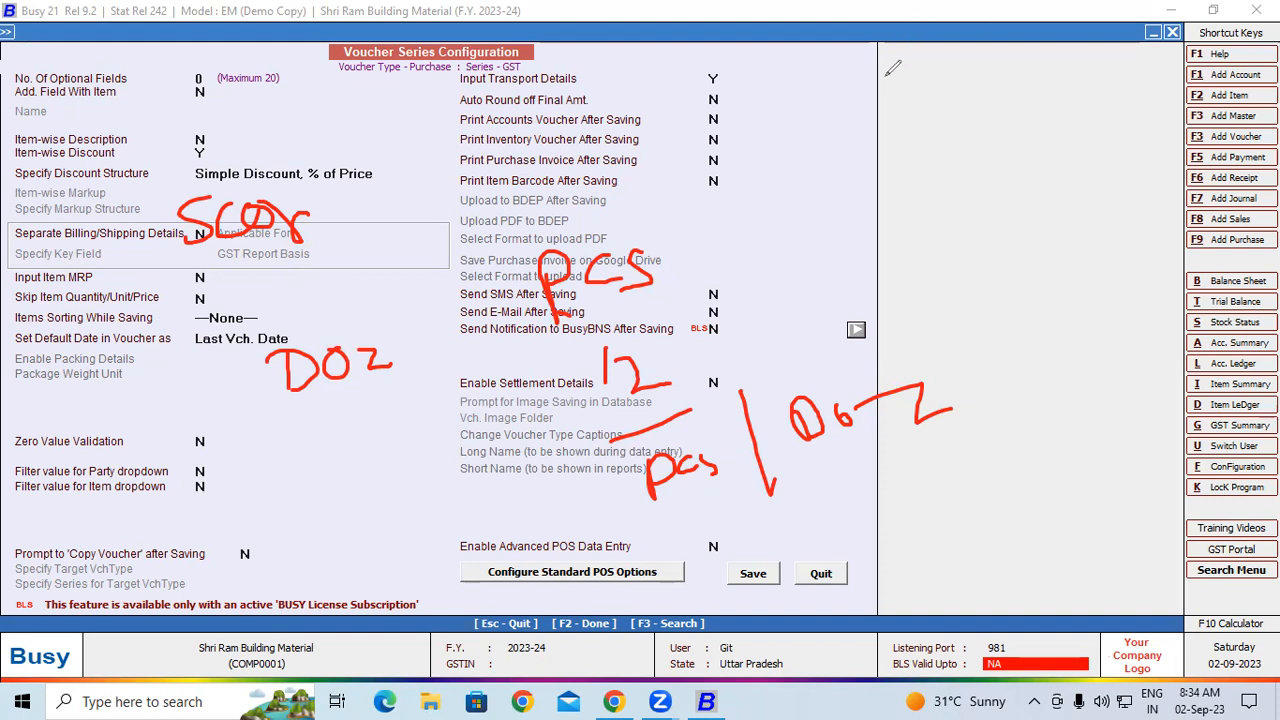
pyautogui.press('e')
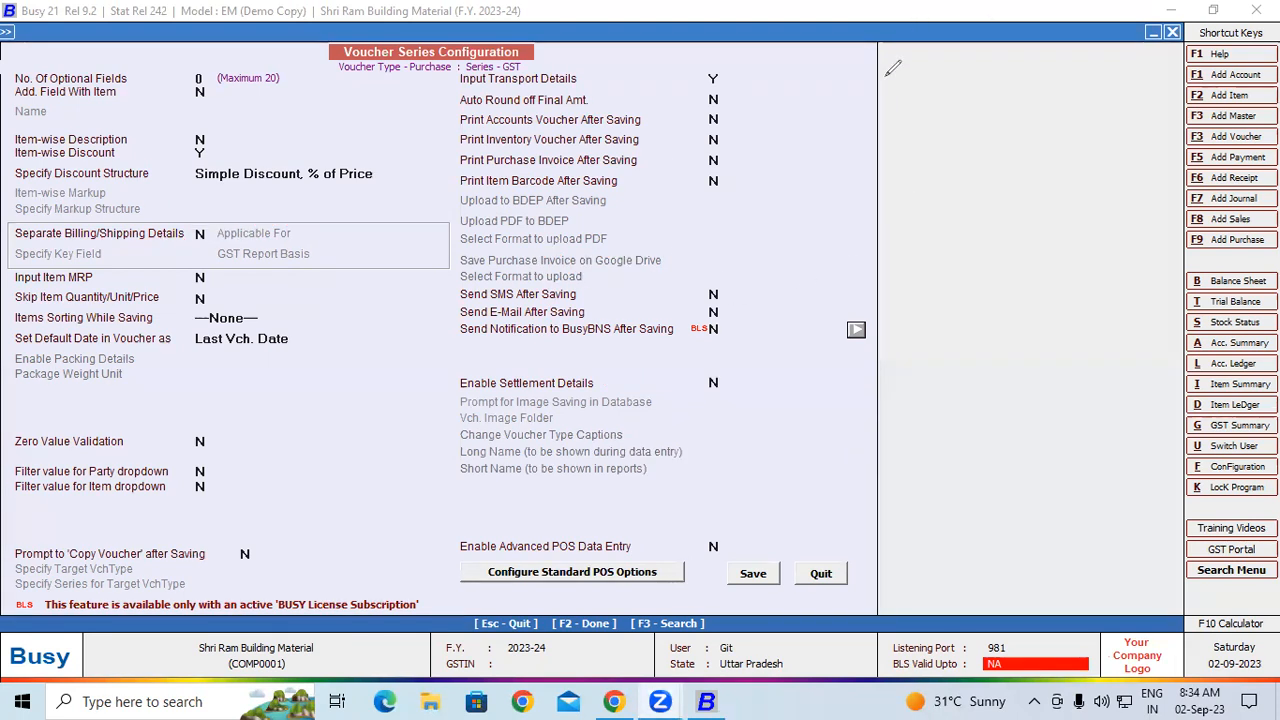